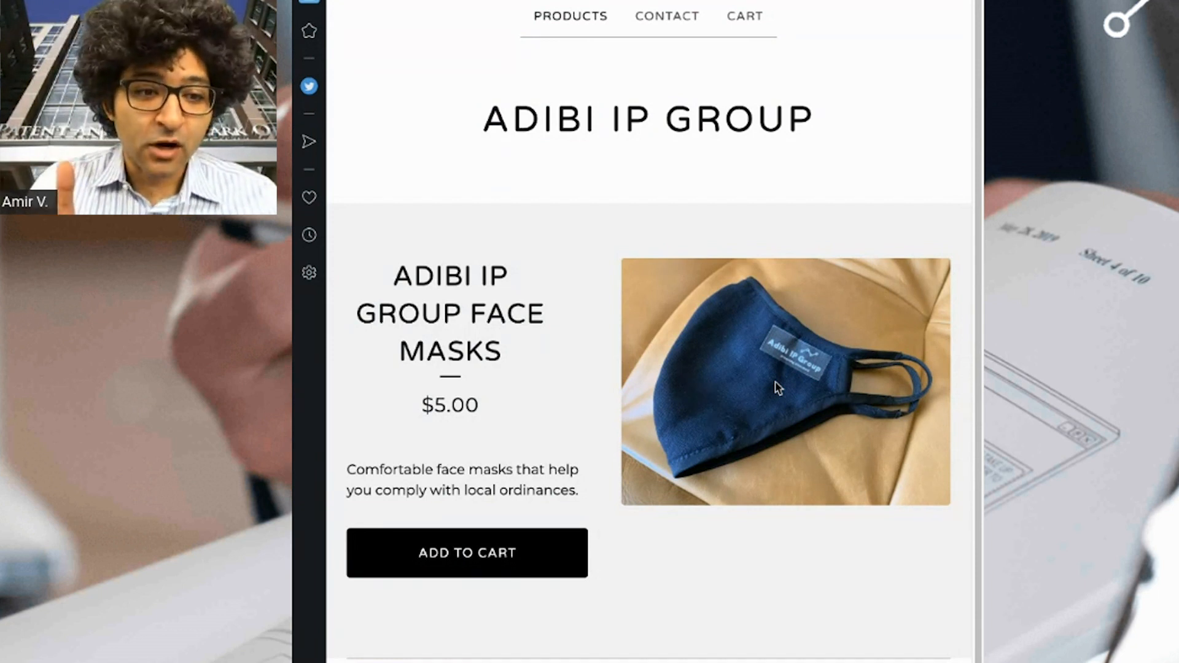
Review the ADIBI IP GROUP brand name and the description on the face mask product page.
drag(395, 277, 462, 317)
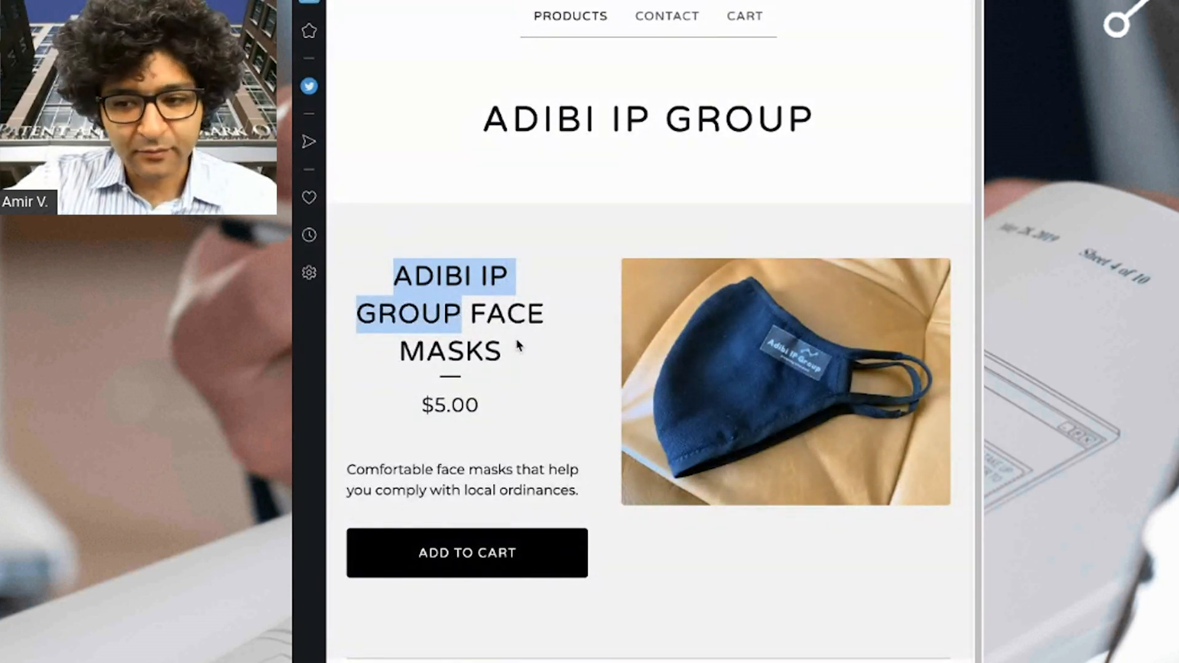
click(654, 552)
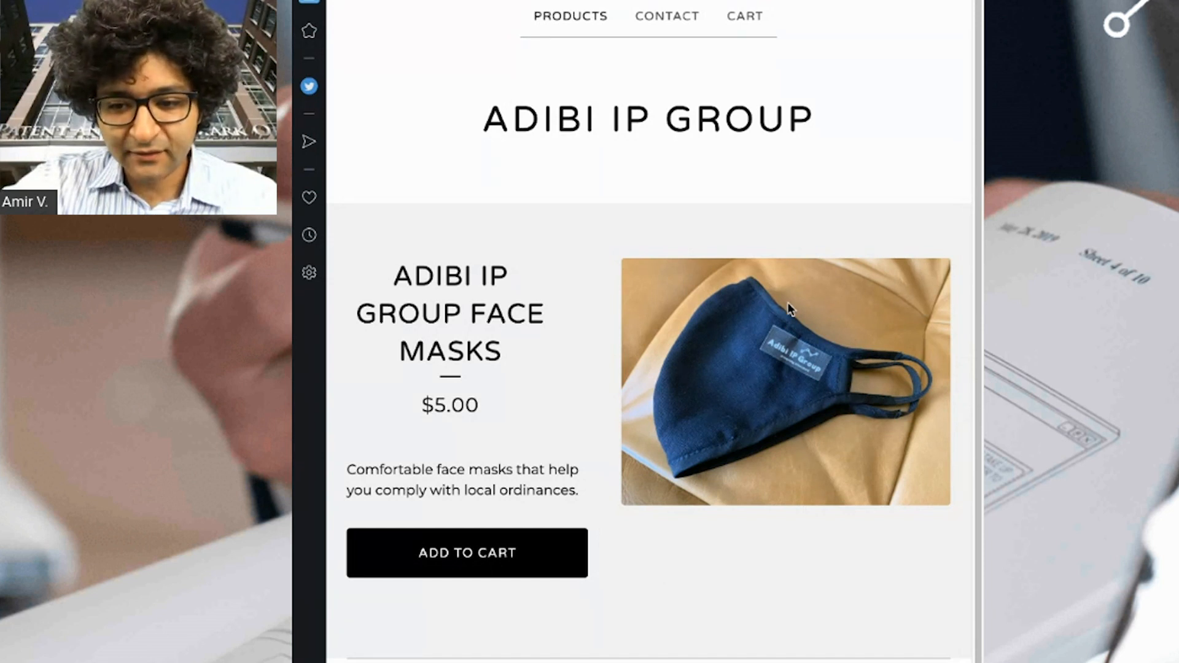
drag(347, 466, 589, 501)
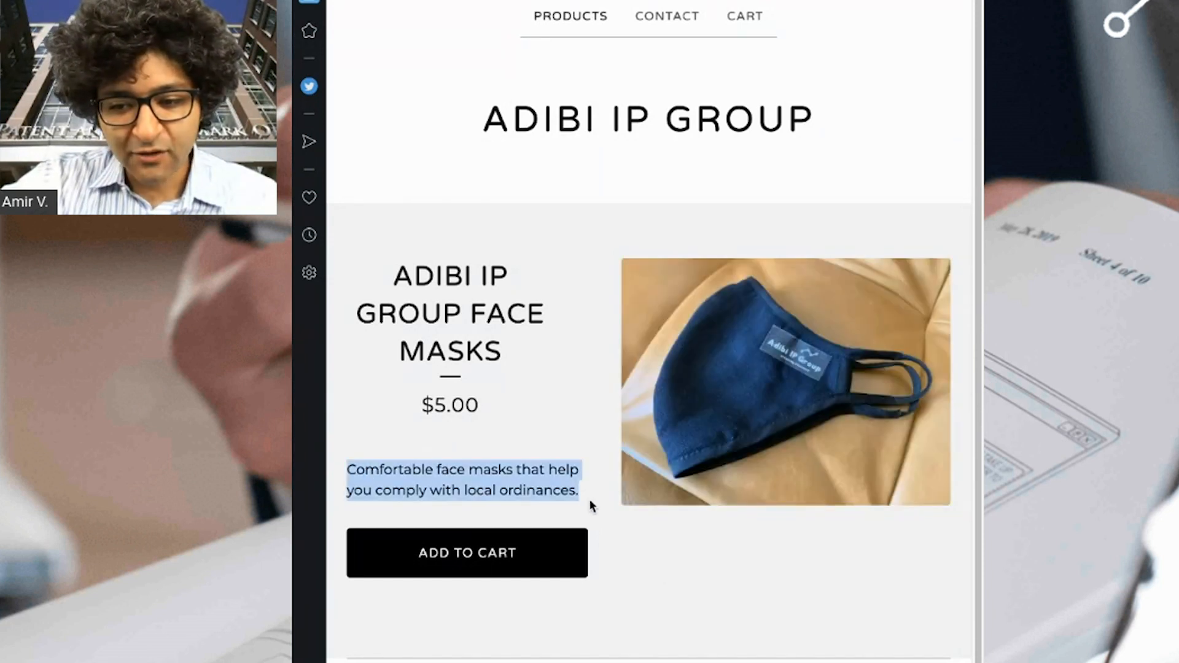
click(699, 570)
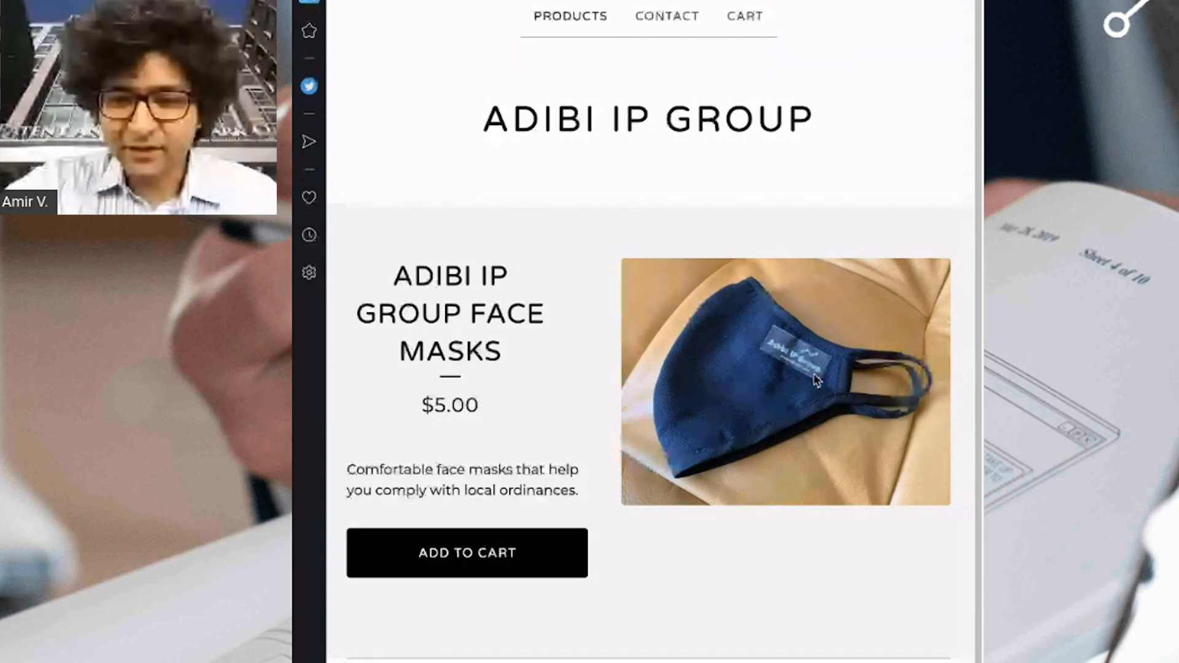
drag(394, 277, 462, 315)
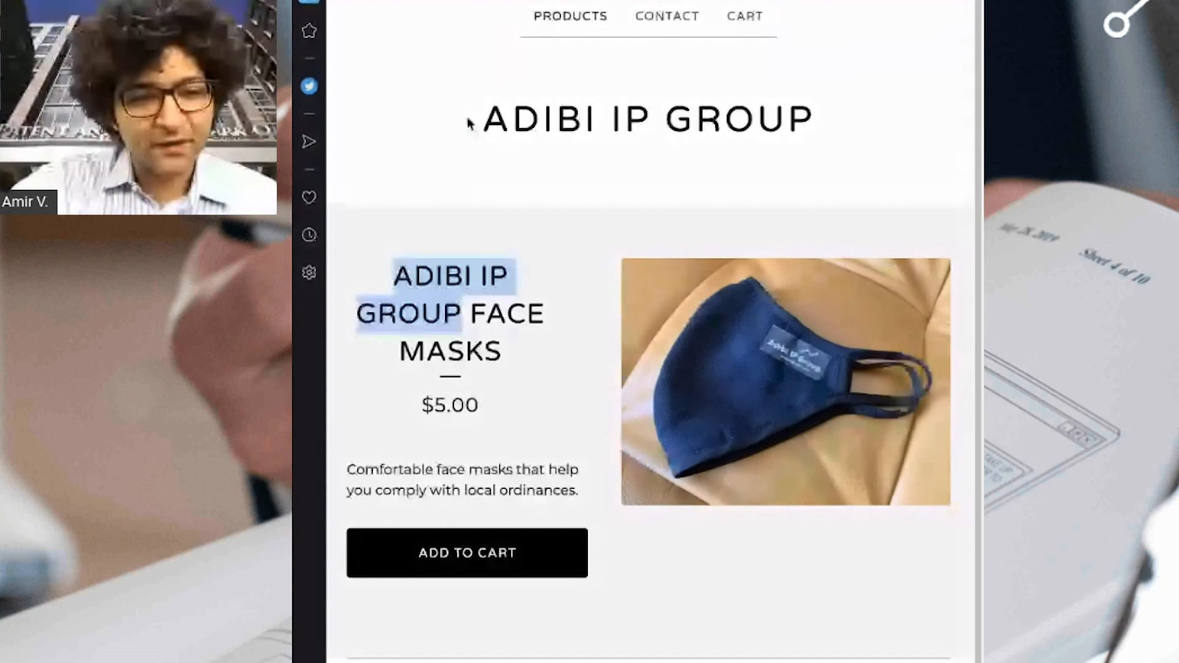
click(798, 392)
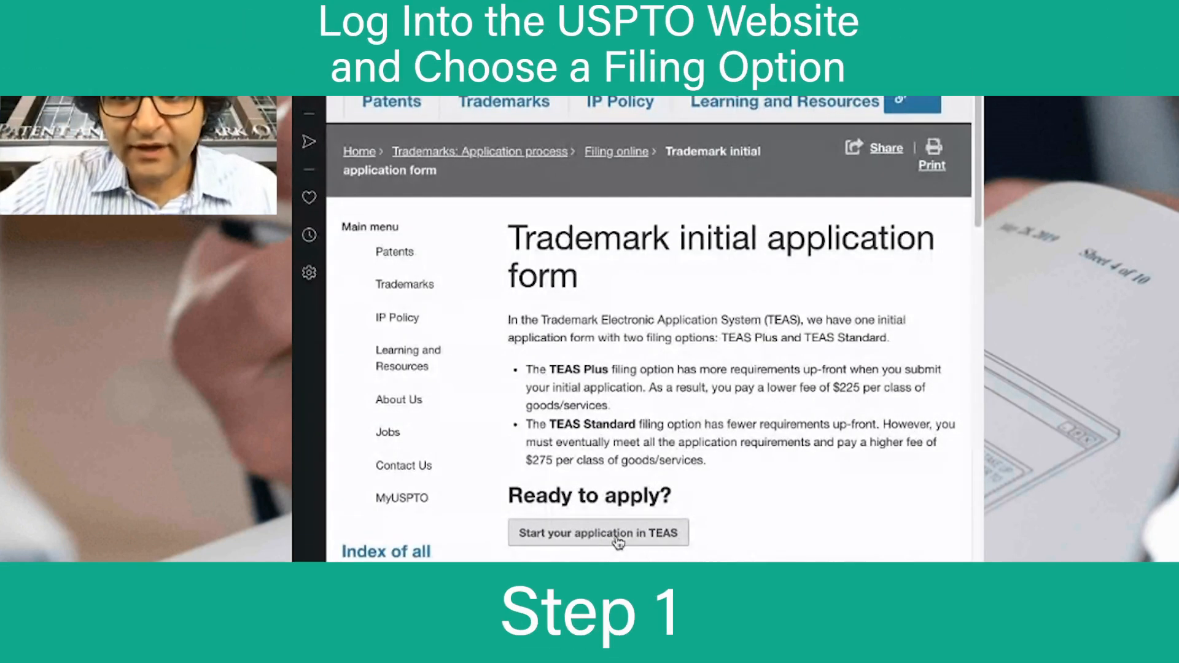
Start a TEAS Plus application, answer No to the attorney-filing question, and continue to Applicant Information.
click(611, 533)
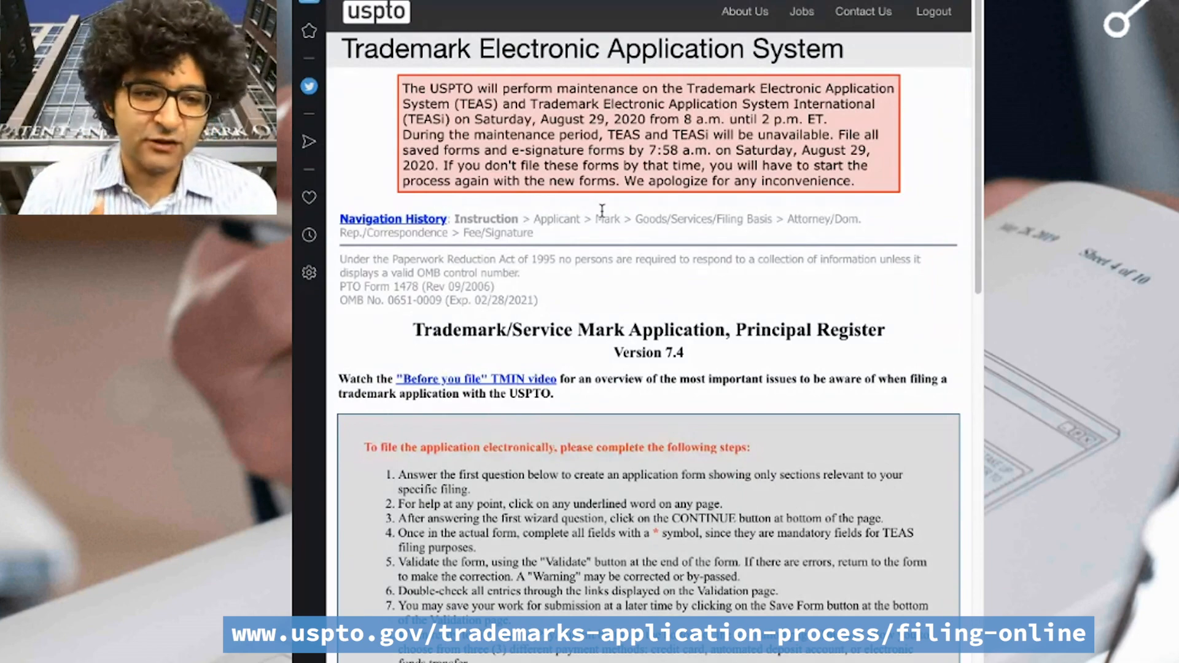
scroll(706, 331, down, 11)
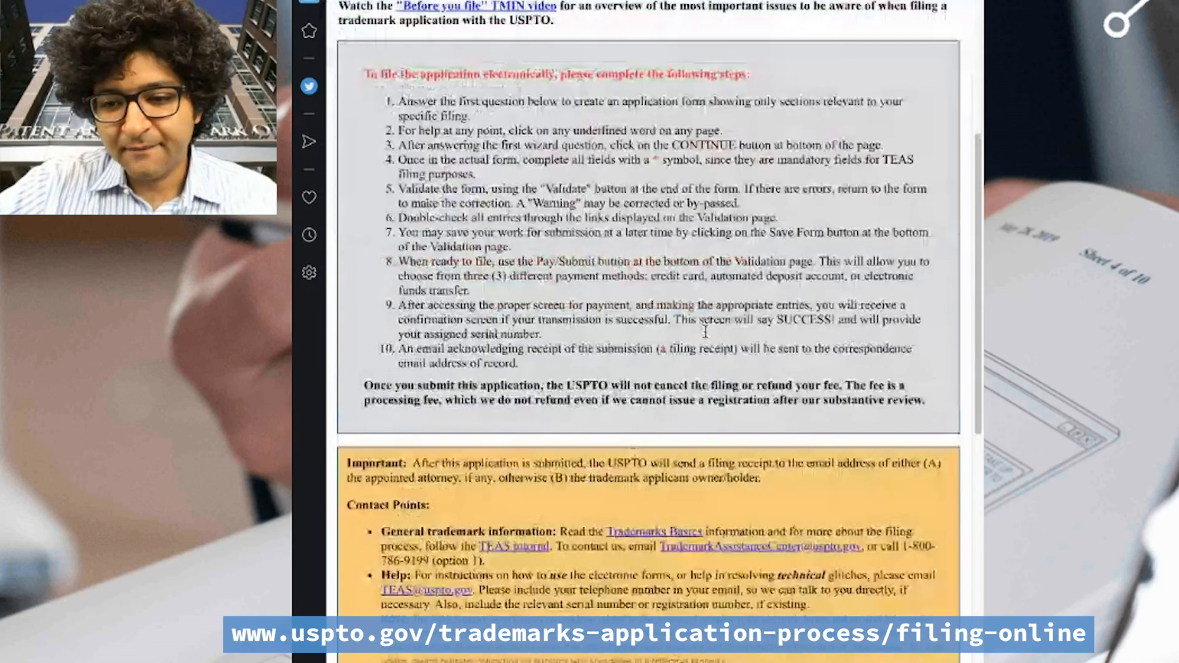
scroll(703, 332, down, 5)
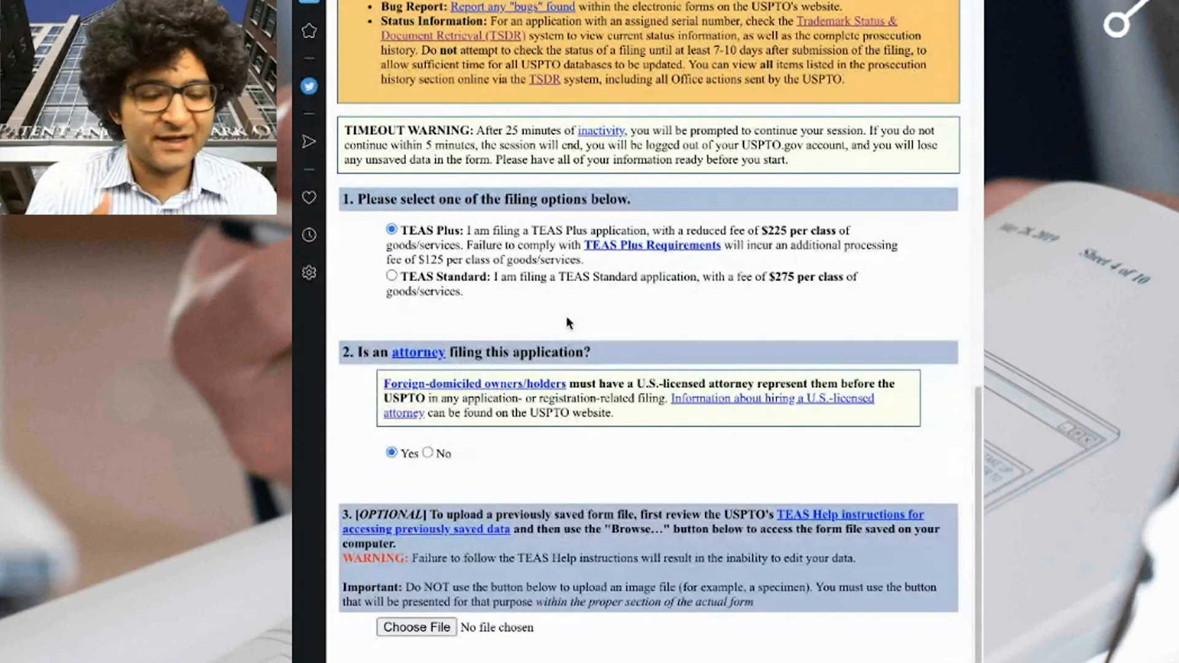
click(428, 453)
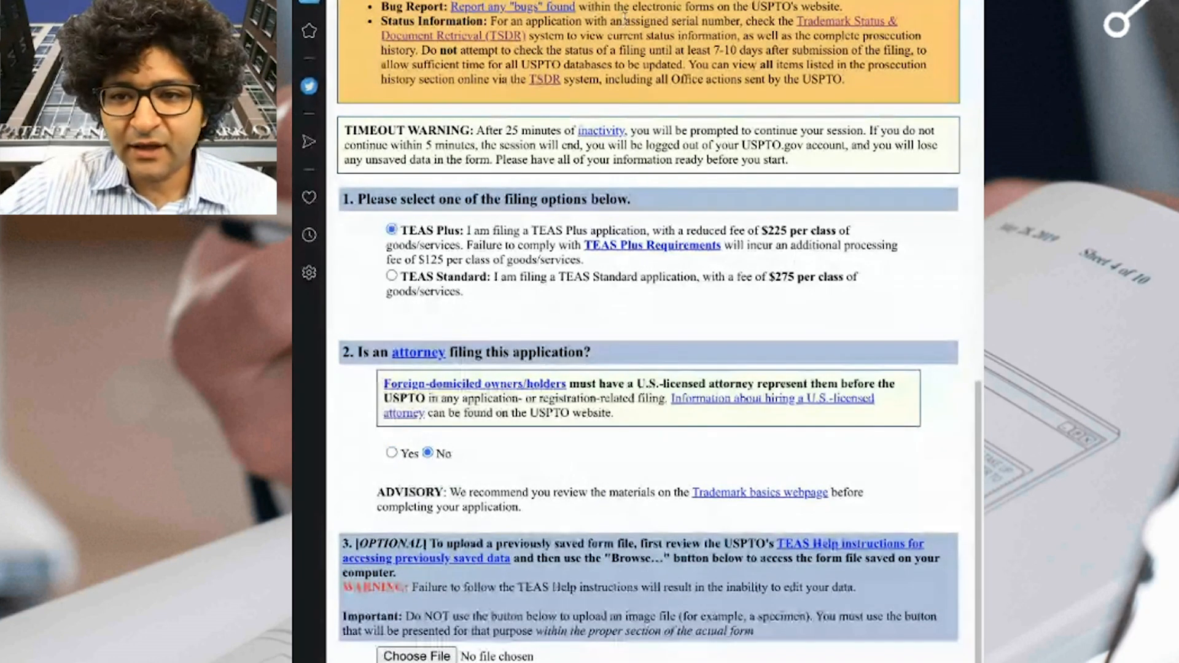
key(ctrl+Tab)
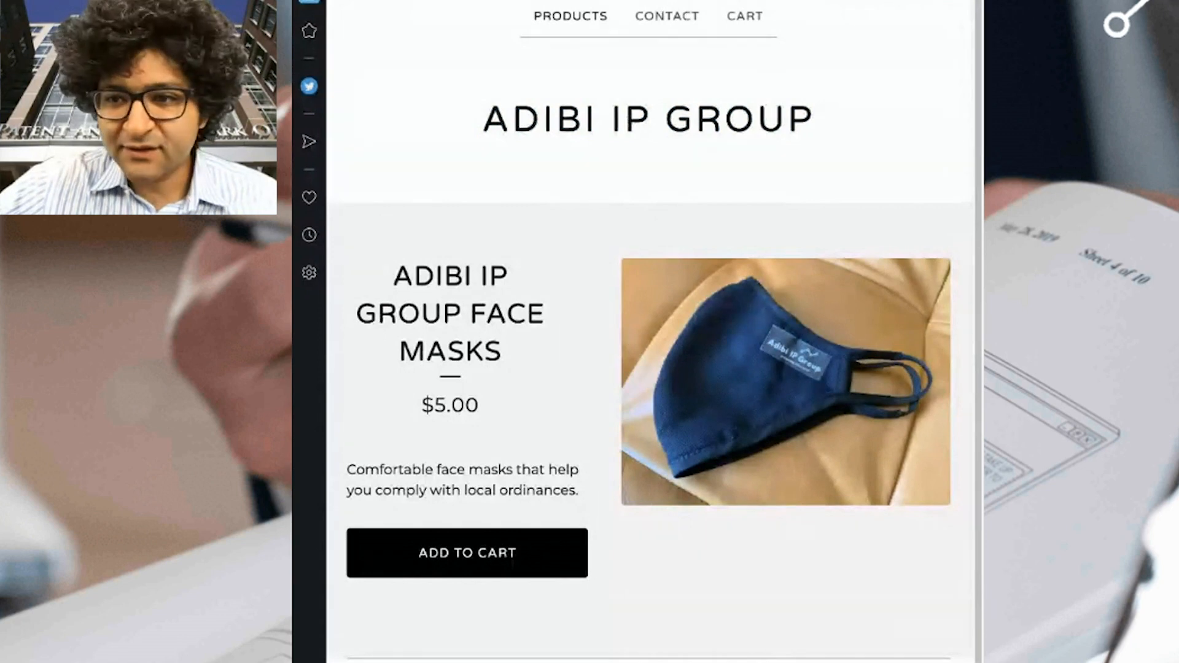
key(ctrl+shift+Tab)
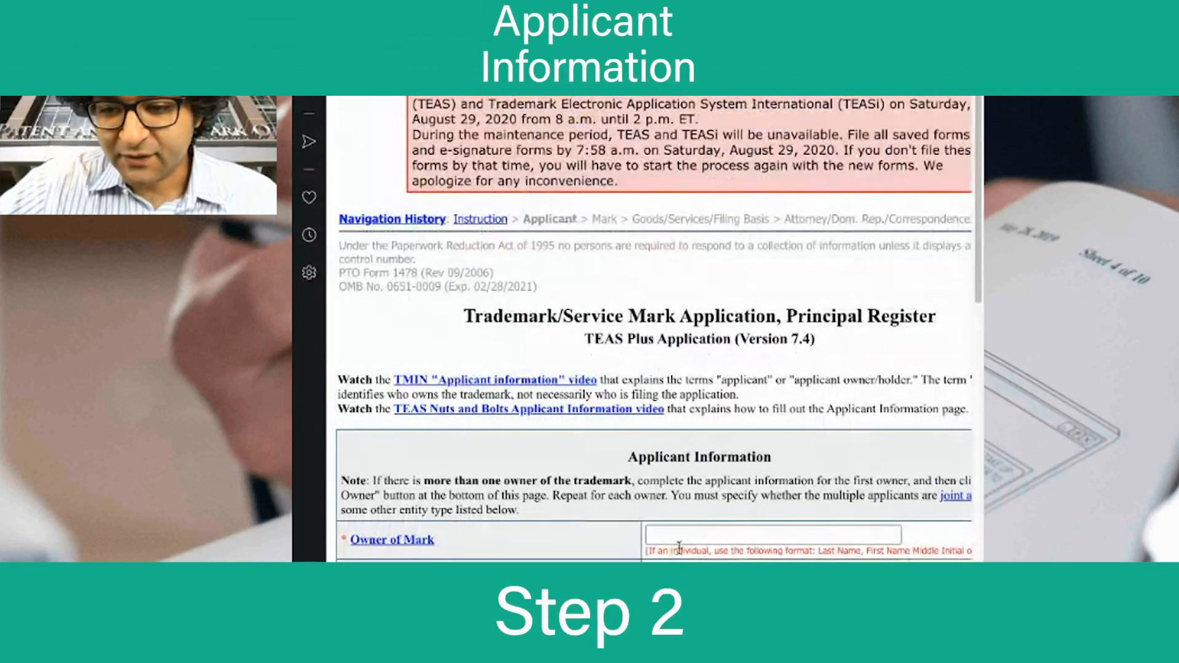
click(687, 541)
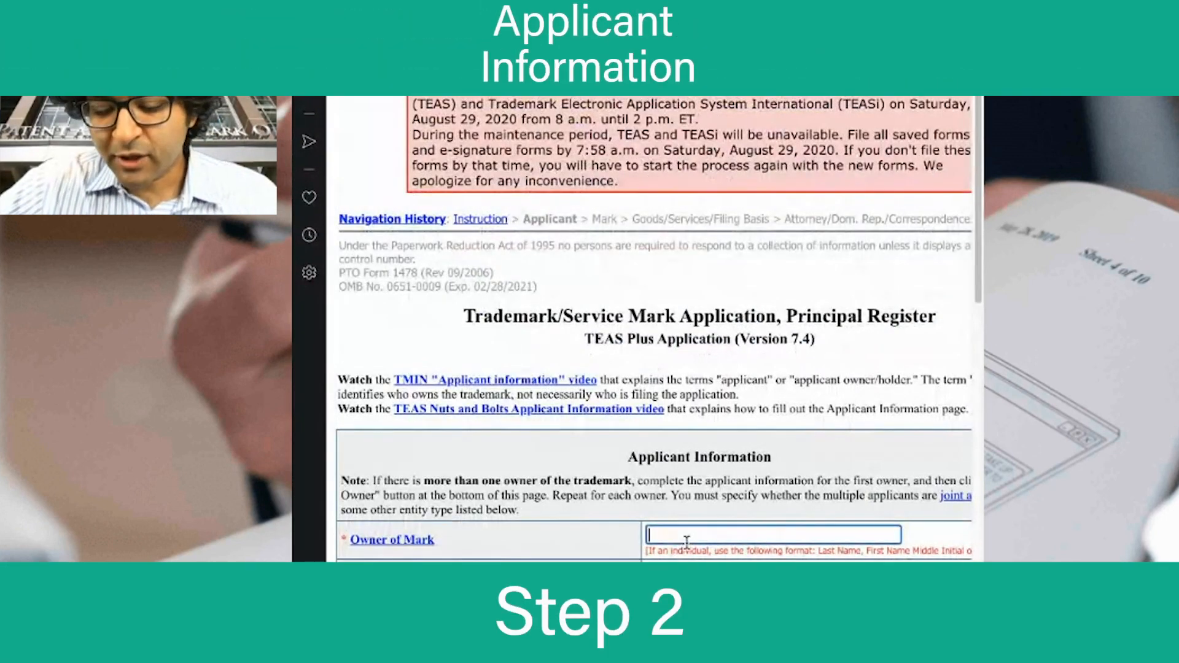
Enter applicant name 'Adibi IP Group, PC' and set the entity type to Corporation.
text(Adibi)
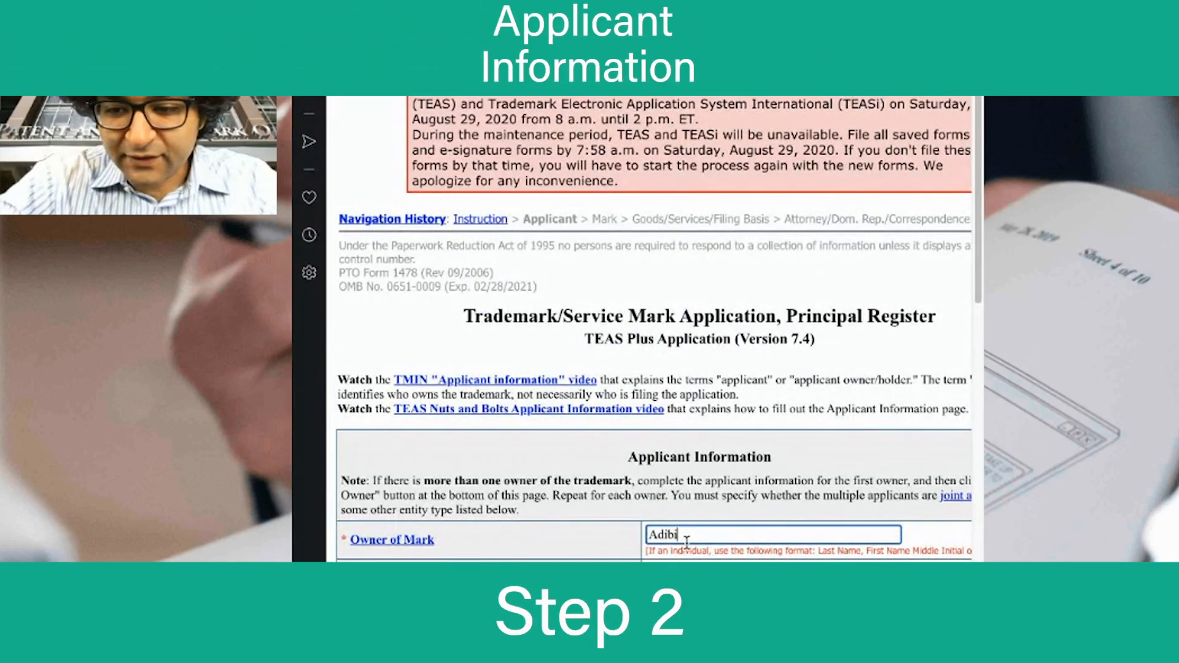
text( IP Group, PC)
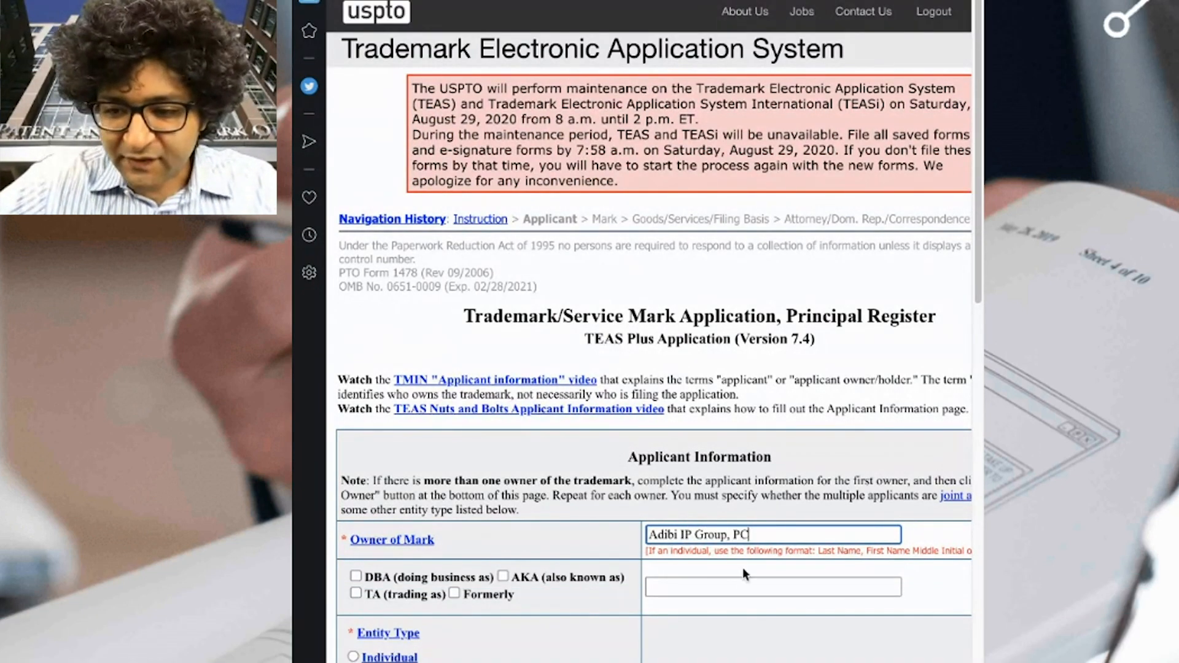
scroll(632, 578, down, 3)
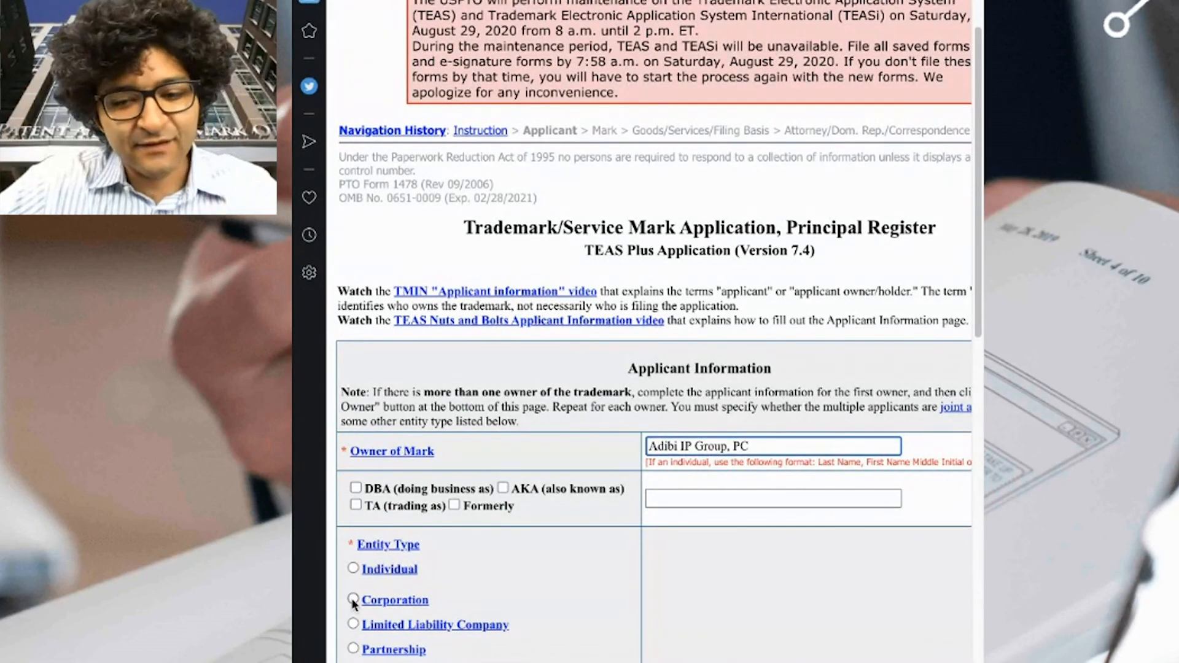
click(353, 598)
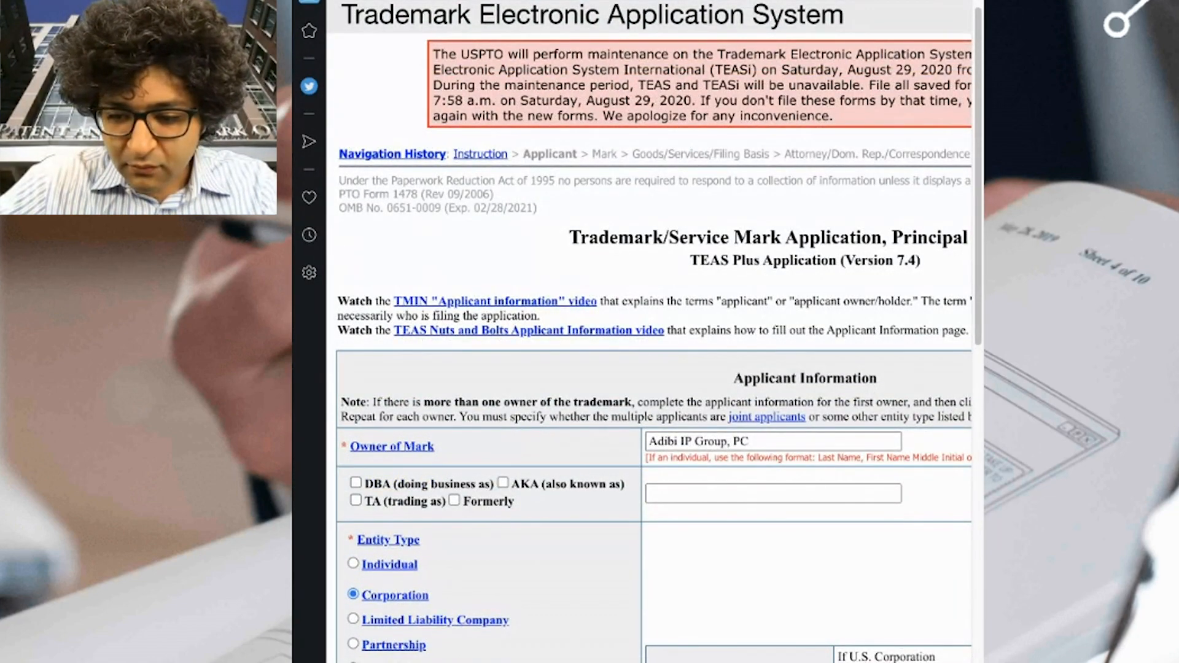
scroll(675, 577, down, 3)
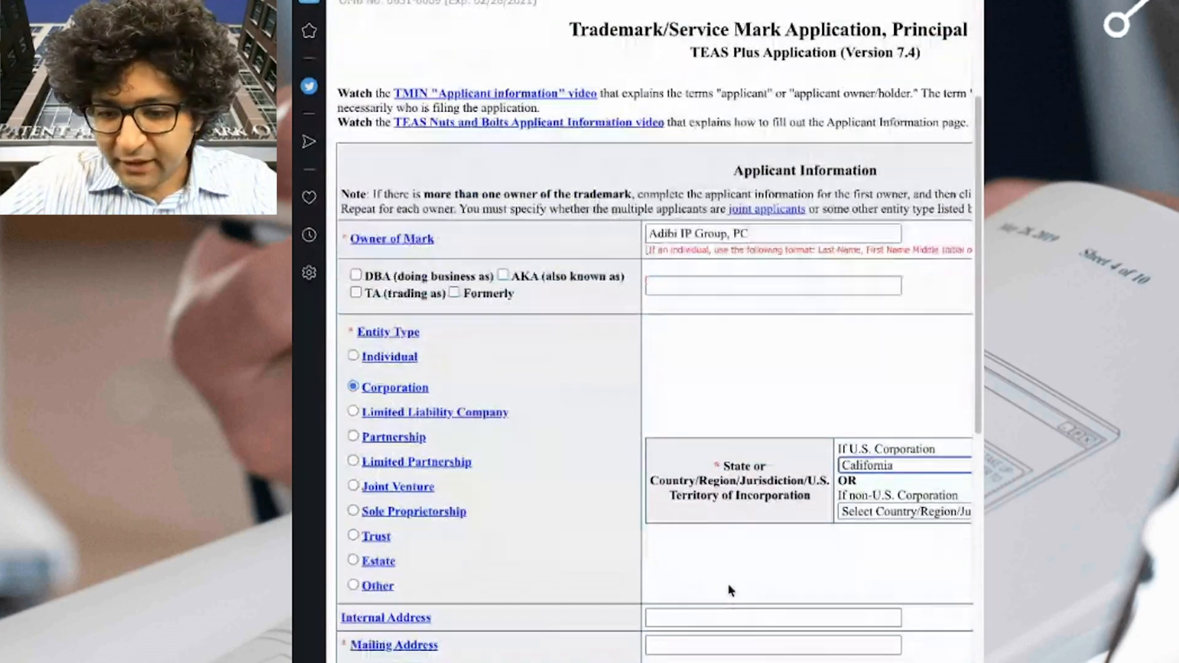
scroll(729, 585, down, 1)
Fill in the applicant's mailing street address and city.
click(709, 562)
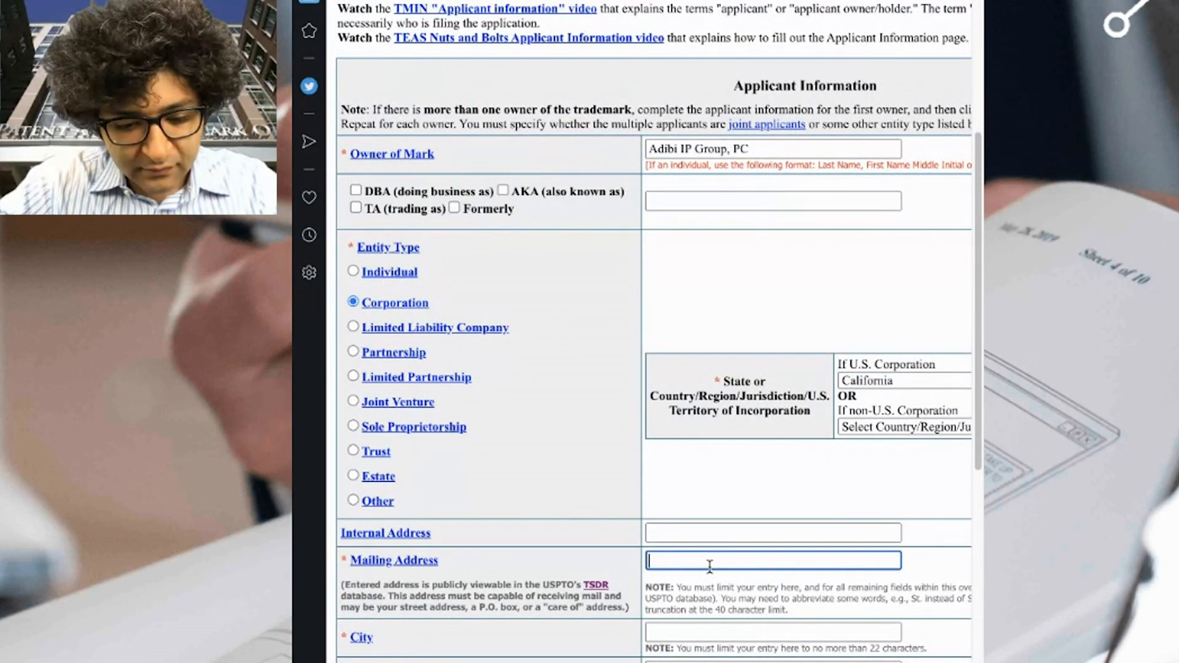
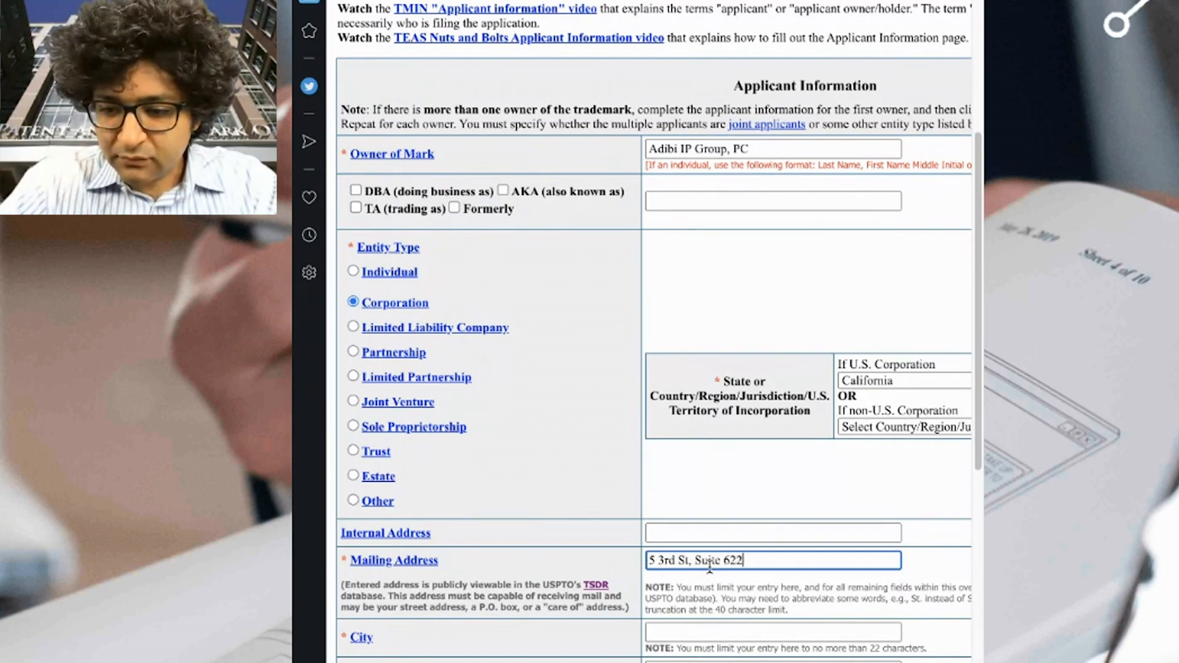
key(Tab)
key(Tab)
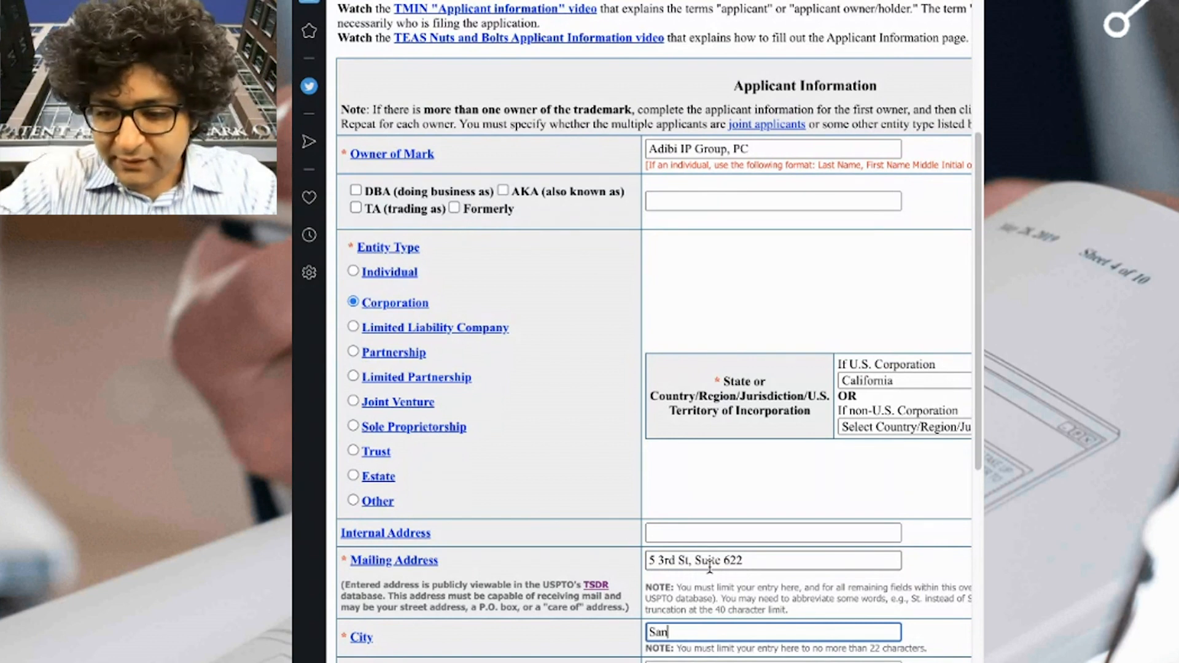
key(BackSpace)
key(BackSpace)
key(BackSpace)
key(BackSpace)
key(BackSpace)
key(BackSpace)
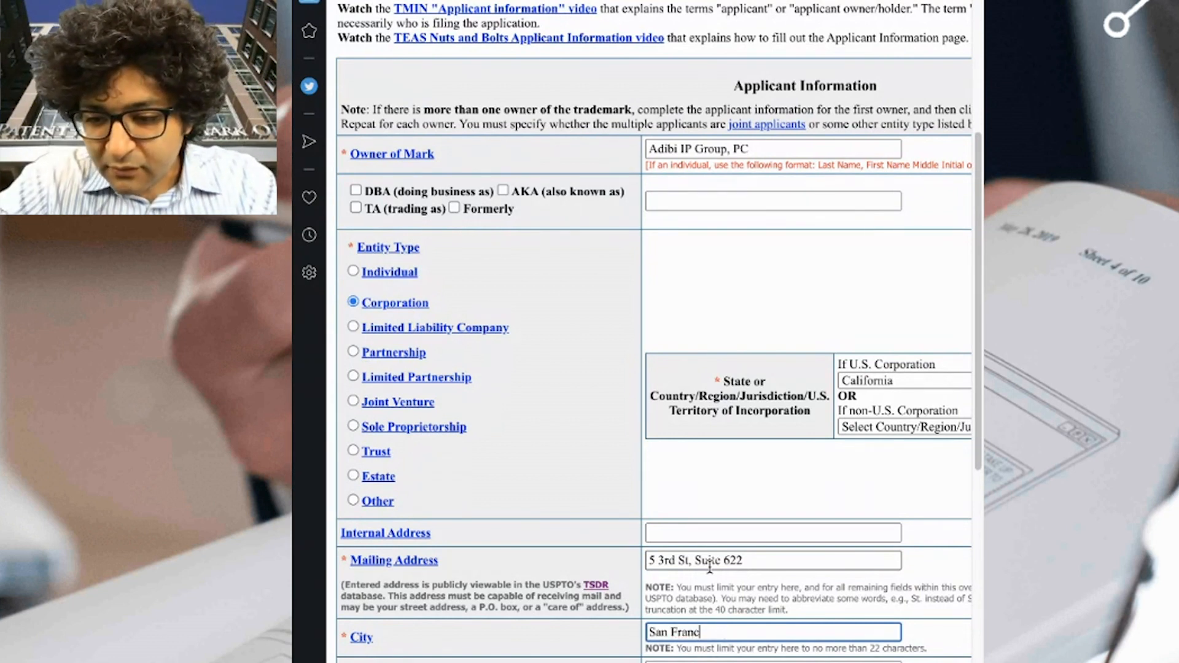
key(Tab)
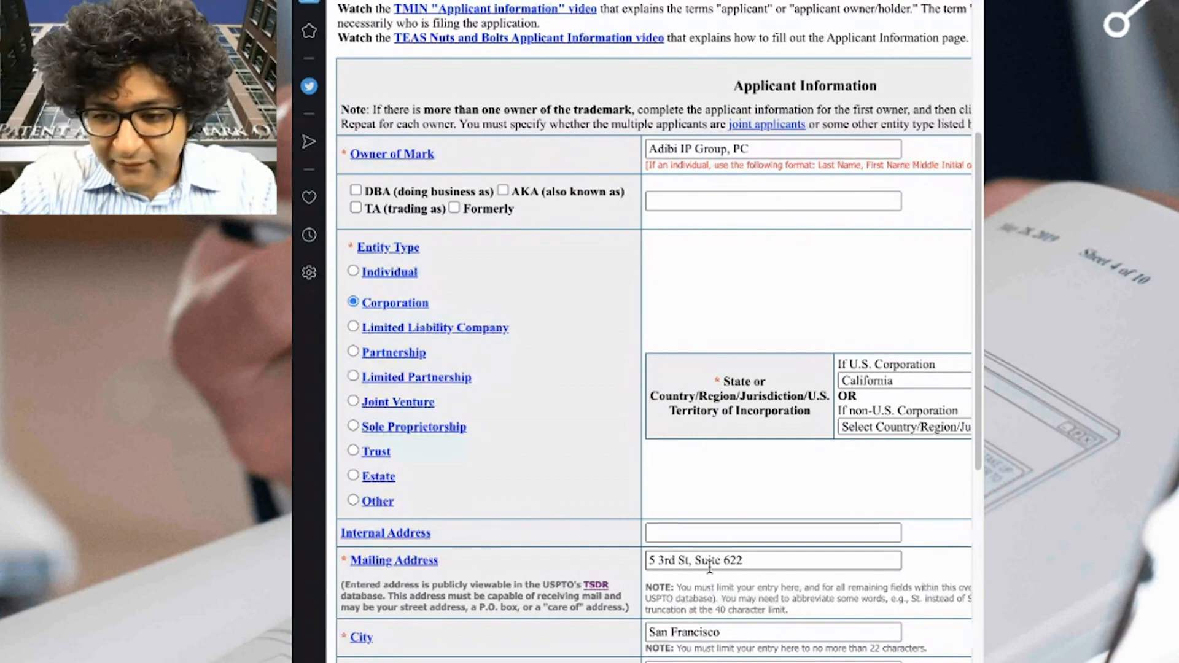
Enter the applicant's e-mail address, correcting a typo.
scroll(712, 437, down, 5)
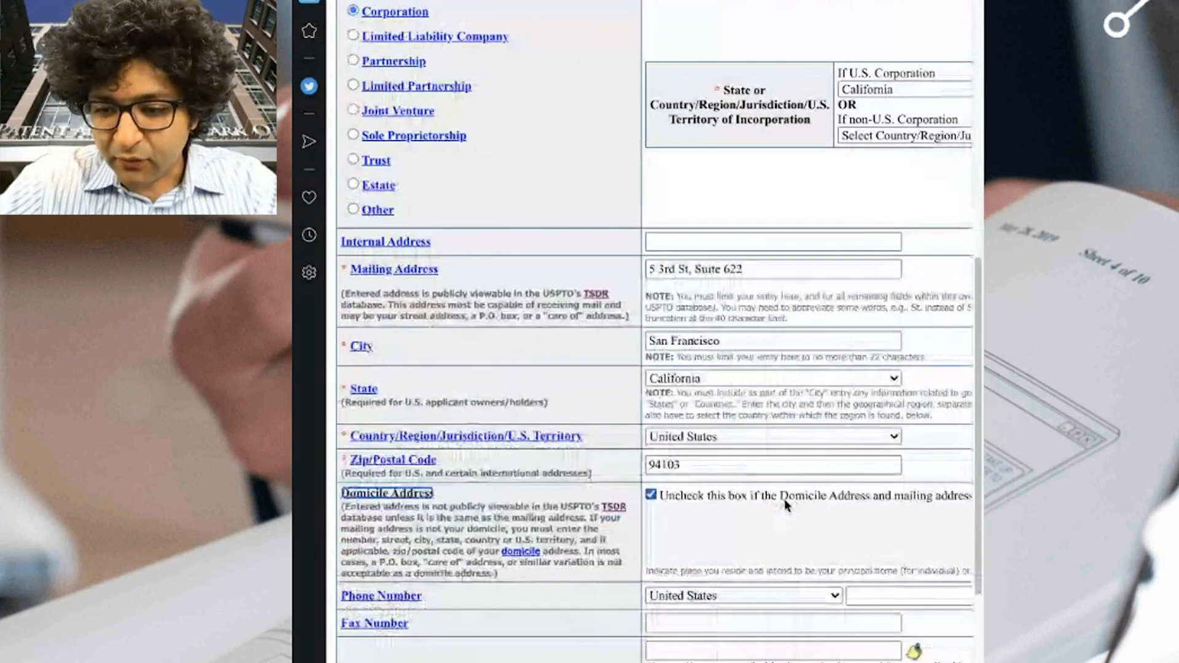
scroll(746, 580, down, 1)
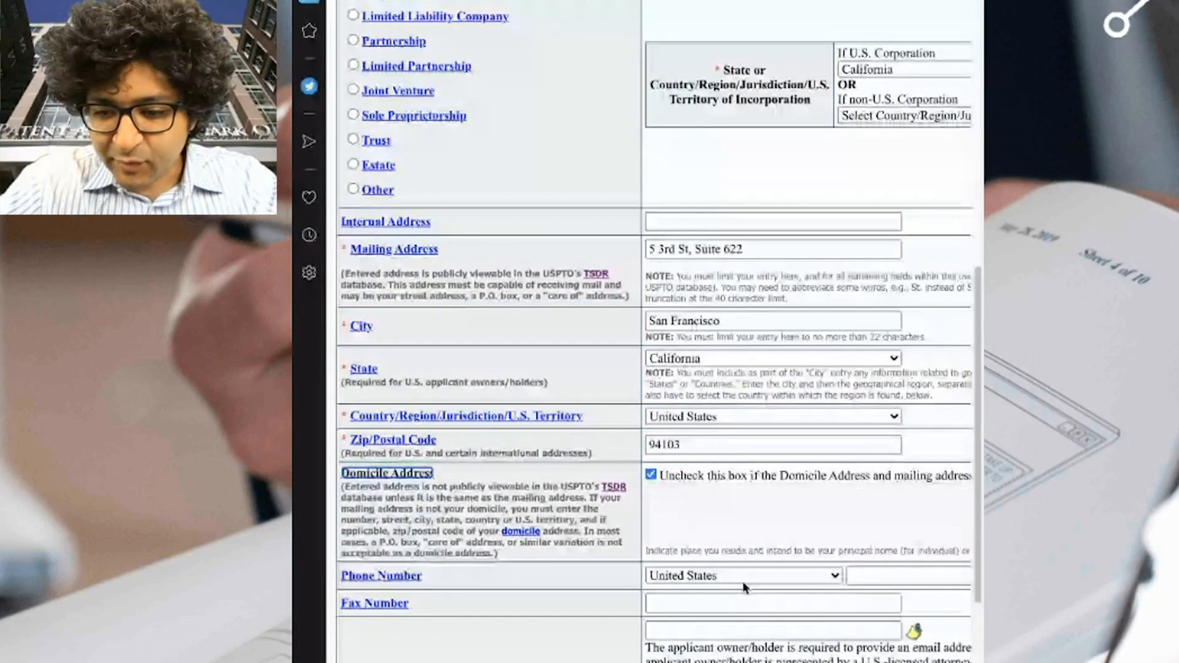
scroll(762, 593, down, 1)
click(783, 603)
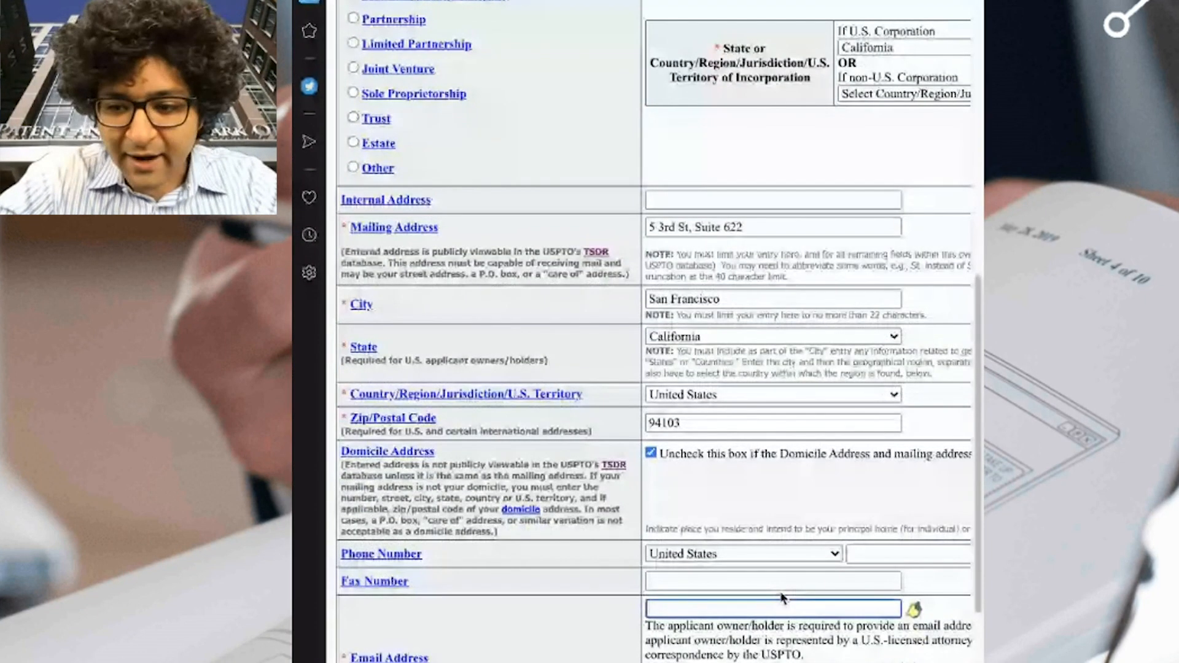
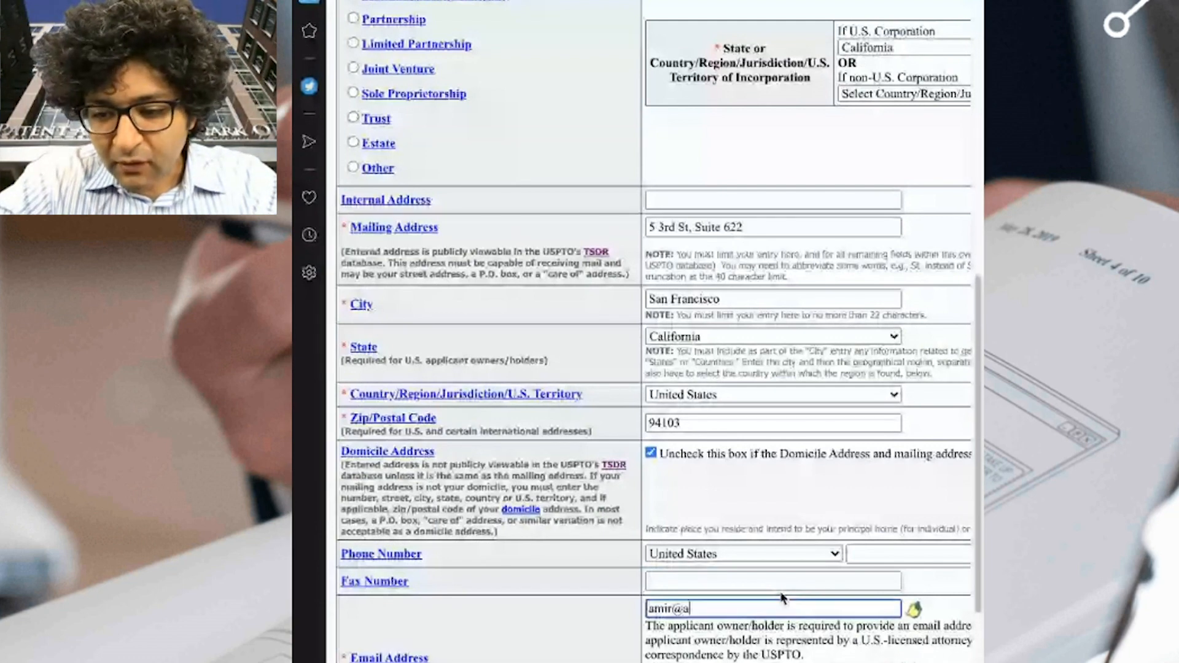
click(590, 657)
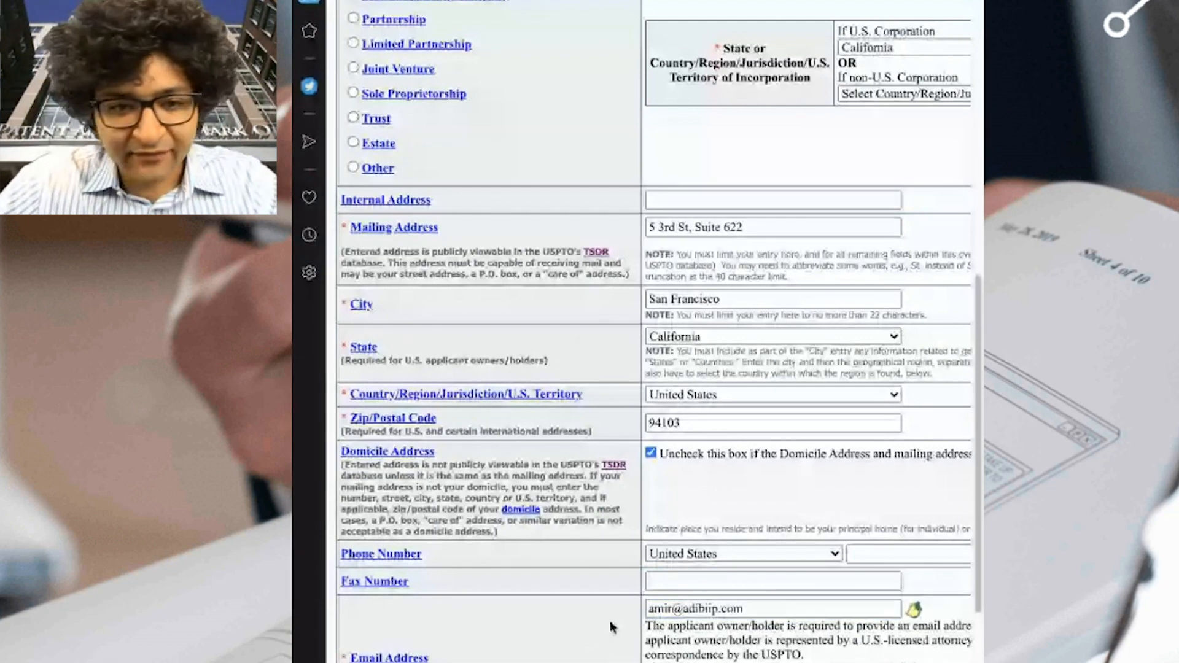
scroll(611, 627, down, 2)
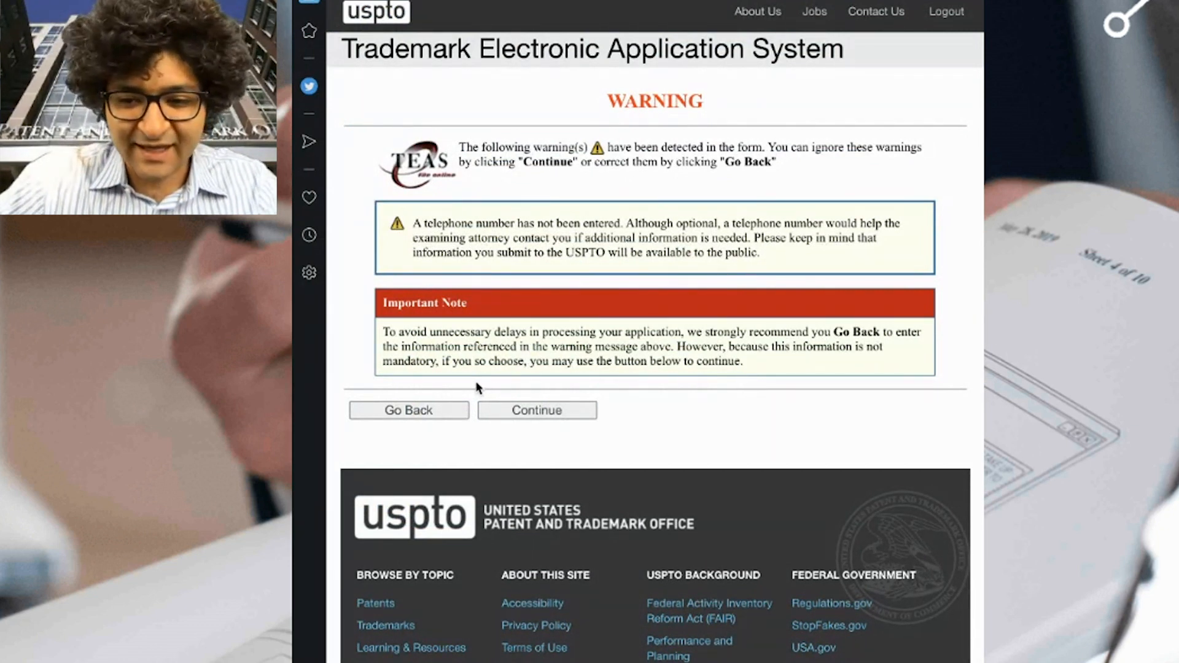
Continue past the missing-telephone-number warning to the Mark Information page.
click(565, 410)
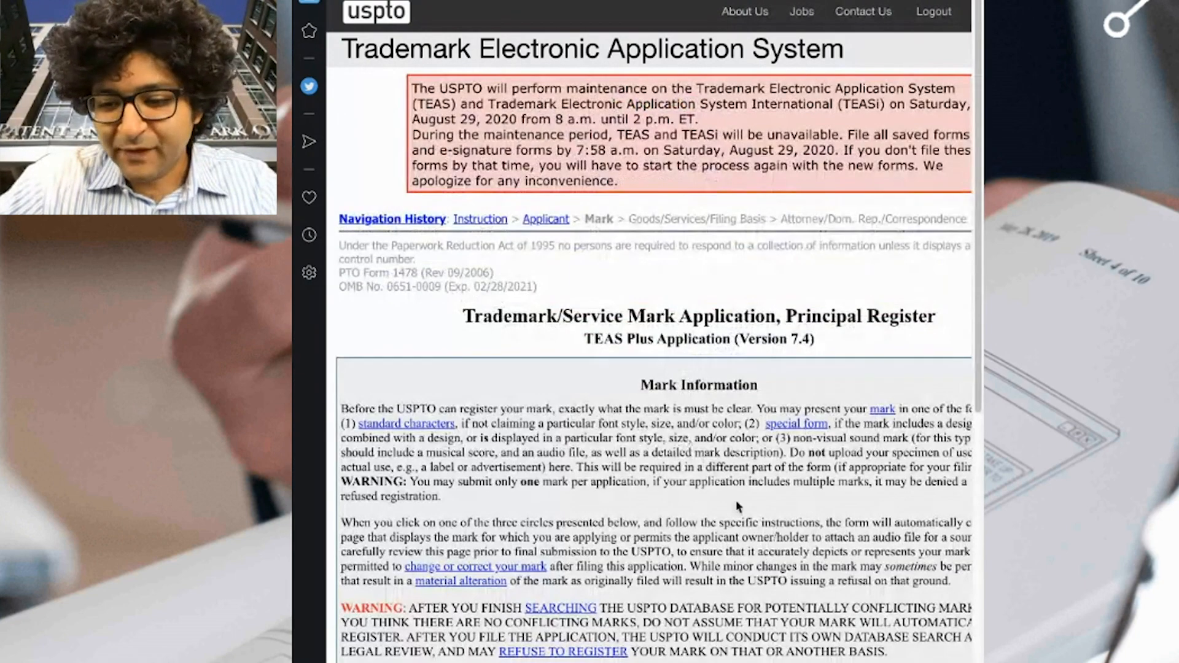
Enter 'Adibi IP Group' as the standard-character mark and continue to Goods/Services.
scroll(742, 513, down, 8)
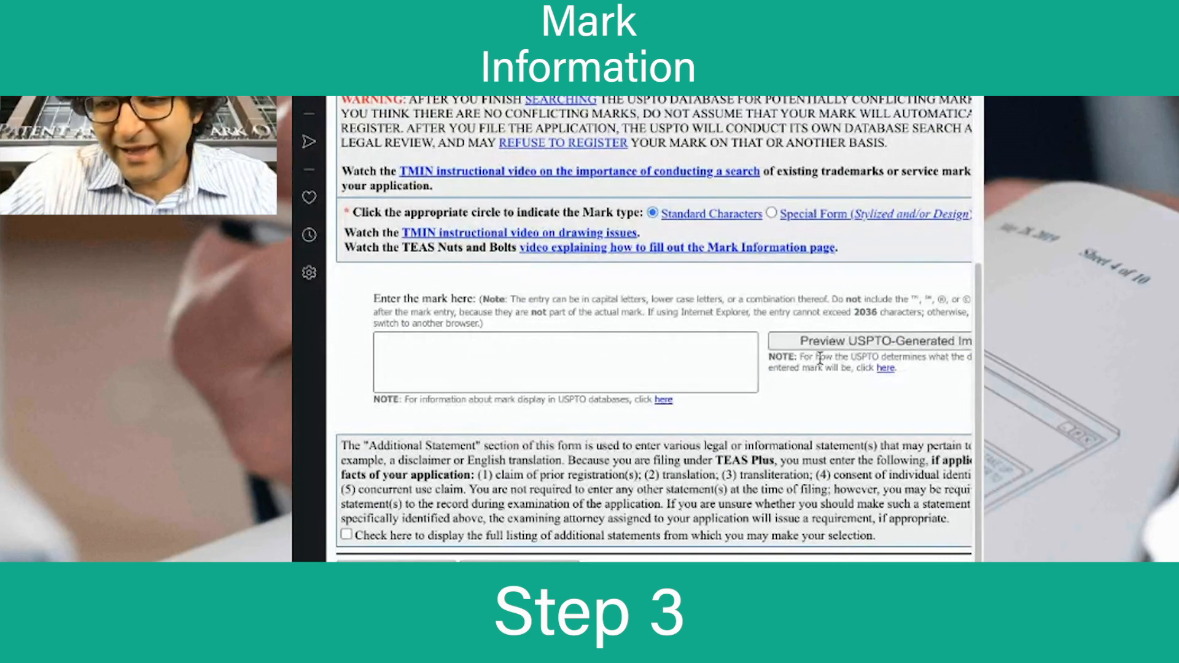
click(628, 372)
text(Adibi )
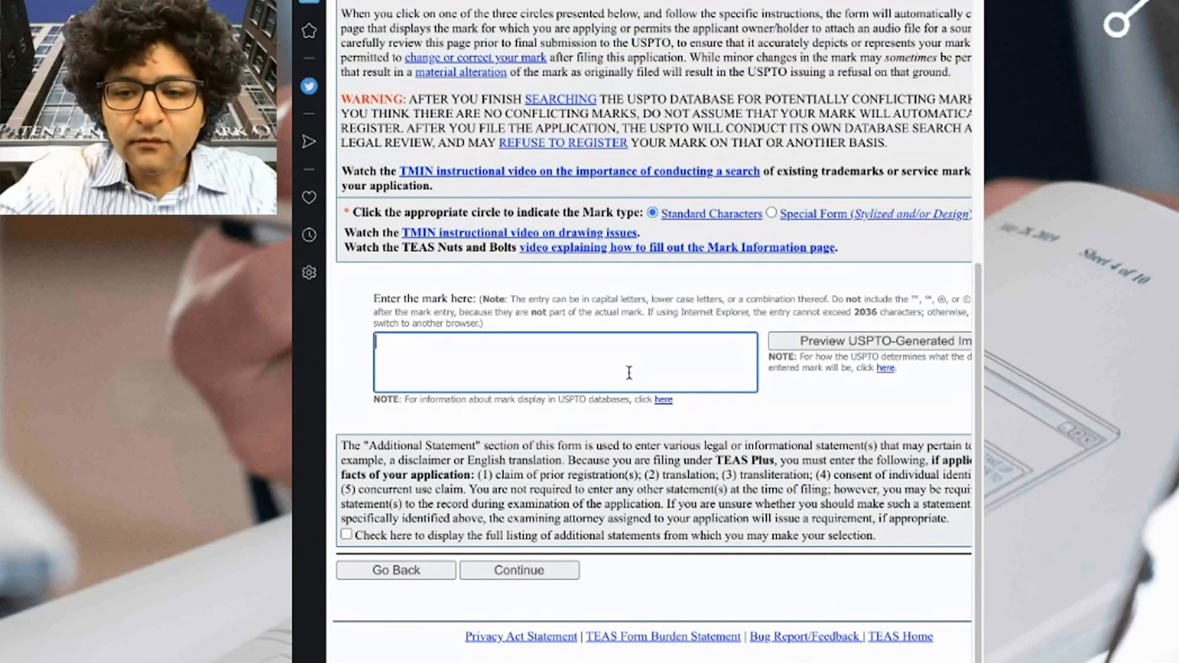
text(IP G)
key(BackSpace)
key(BackSpace)
key(BackSpace)
key(BackSpace)
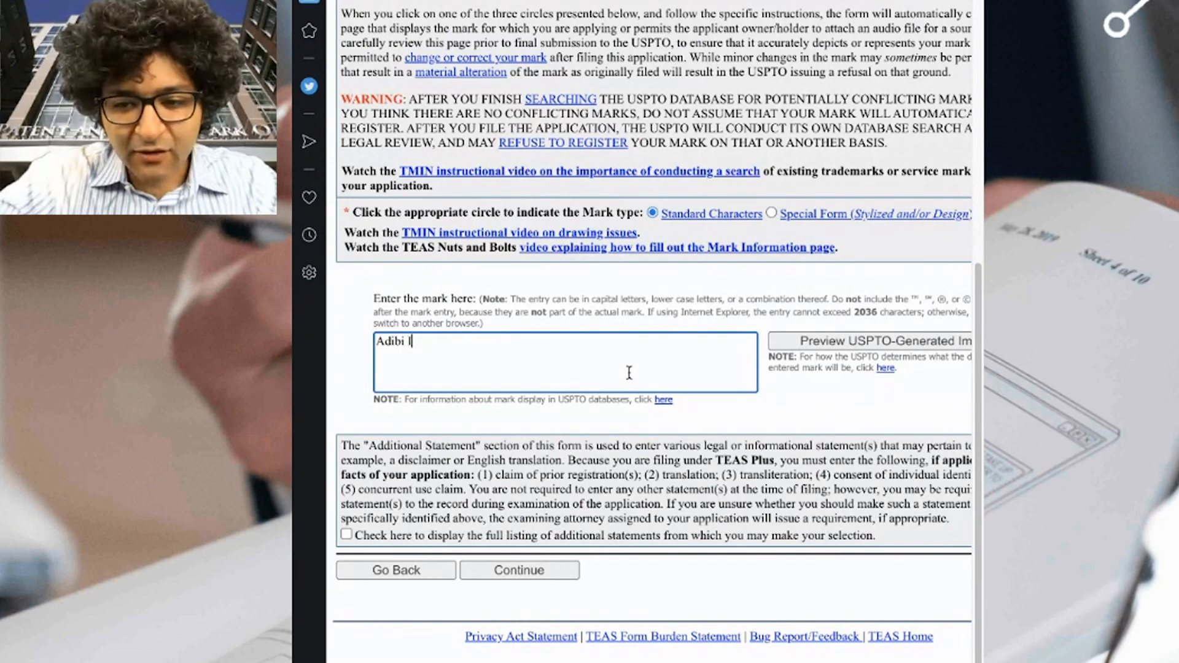
text(IP Group)
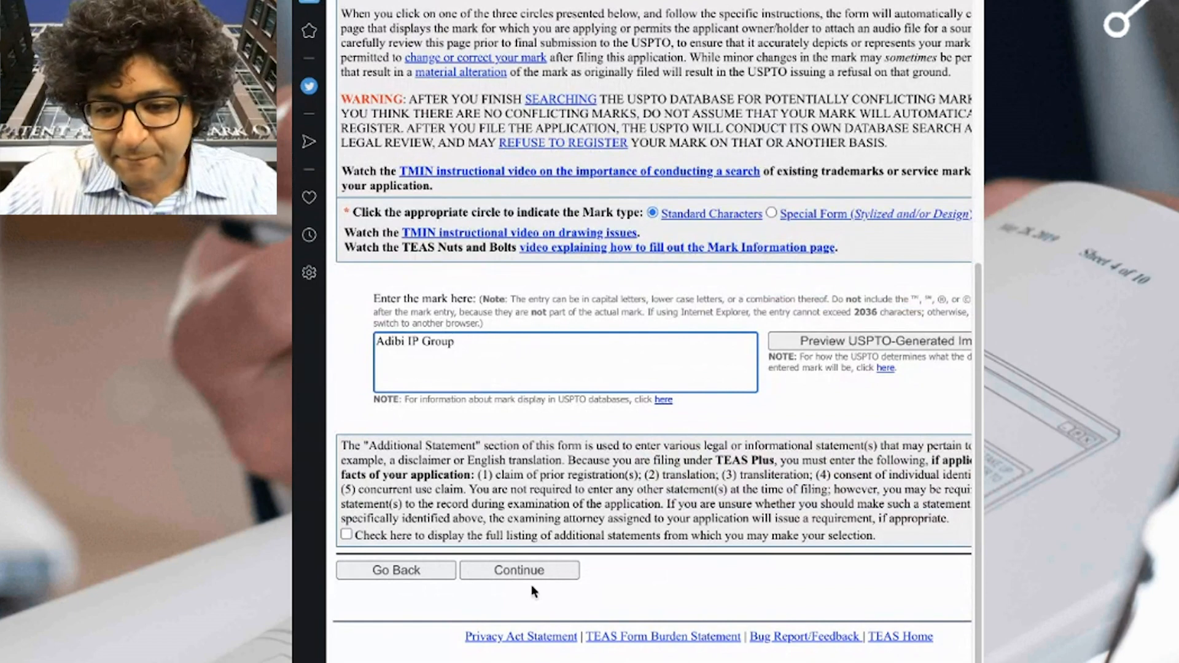
click(545, 577)
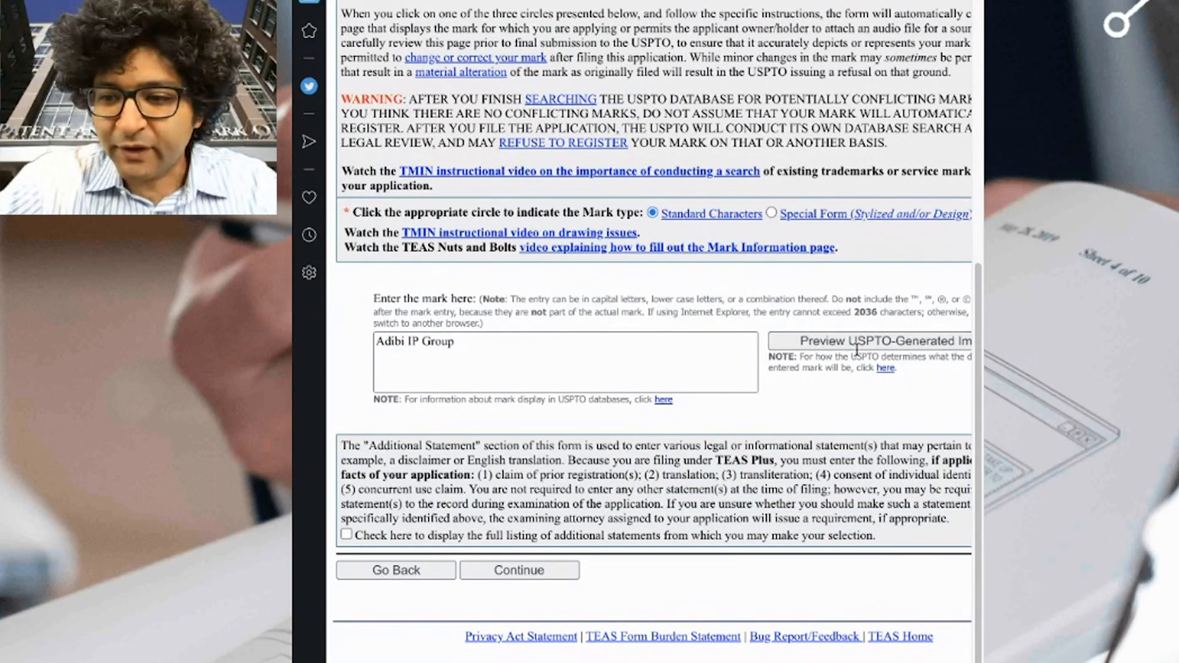
click(546, 575)
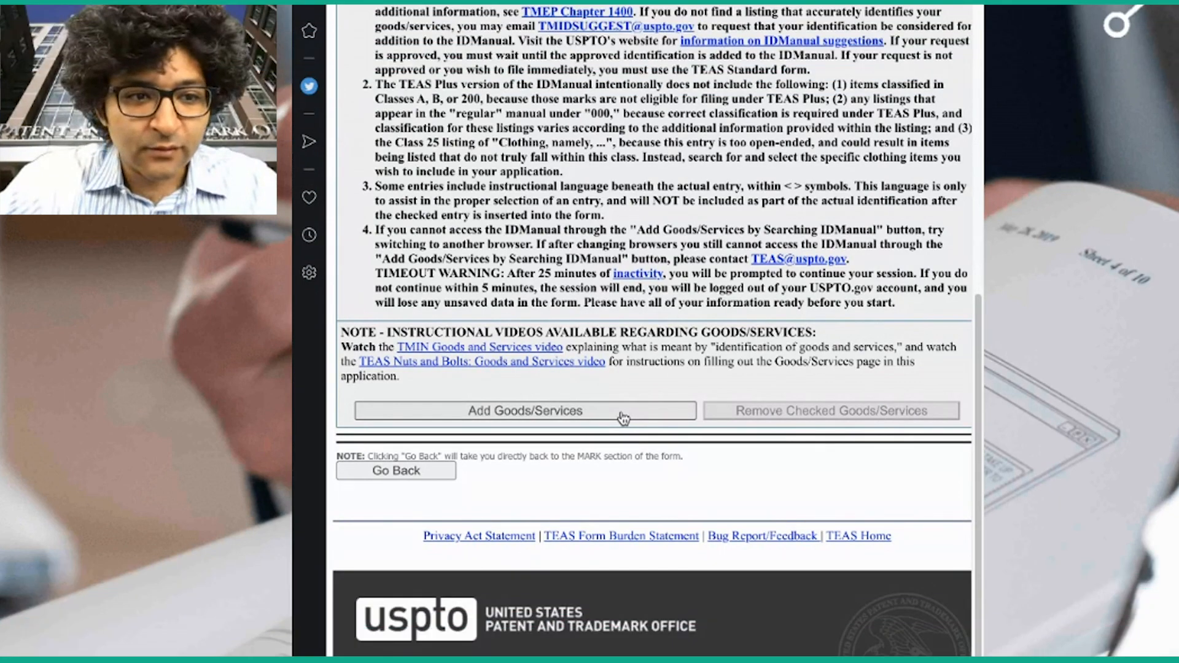
Search the goods and services ID Manual for 'face mask'.
click(623, 418)
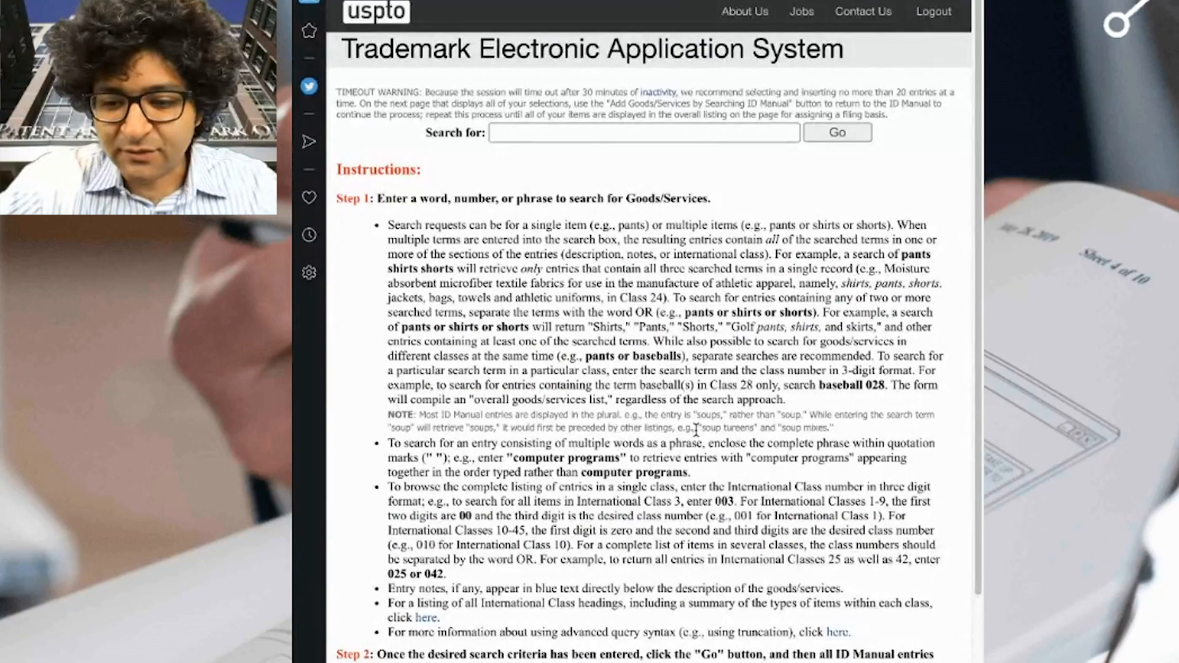
scroll(571, 499, down, 5)
scroll(571, 493, up, 1)
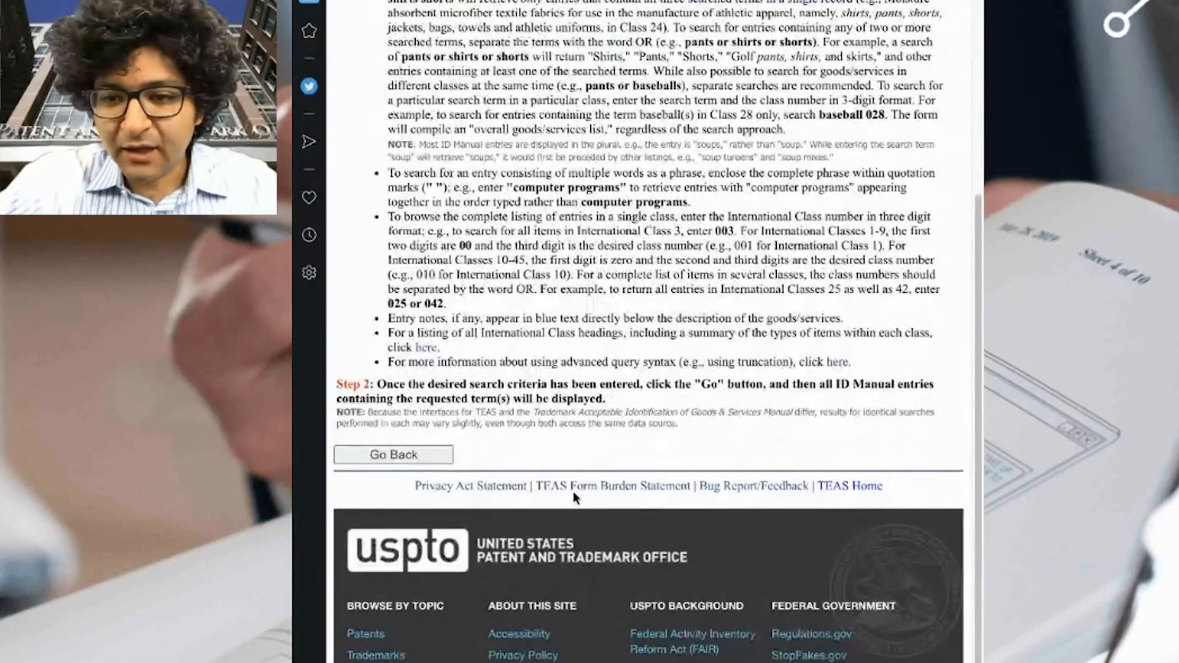
scroll(573, 491, up, 5)
click(583, 134)
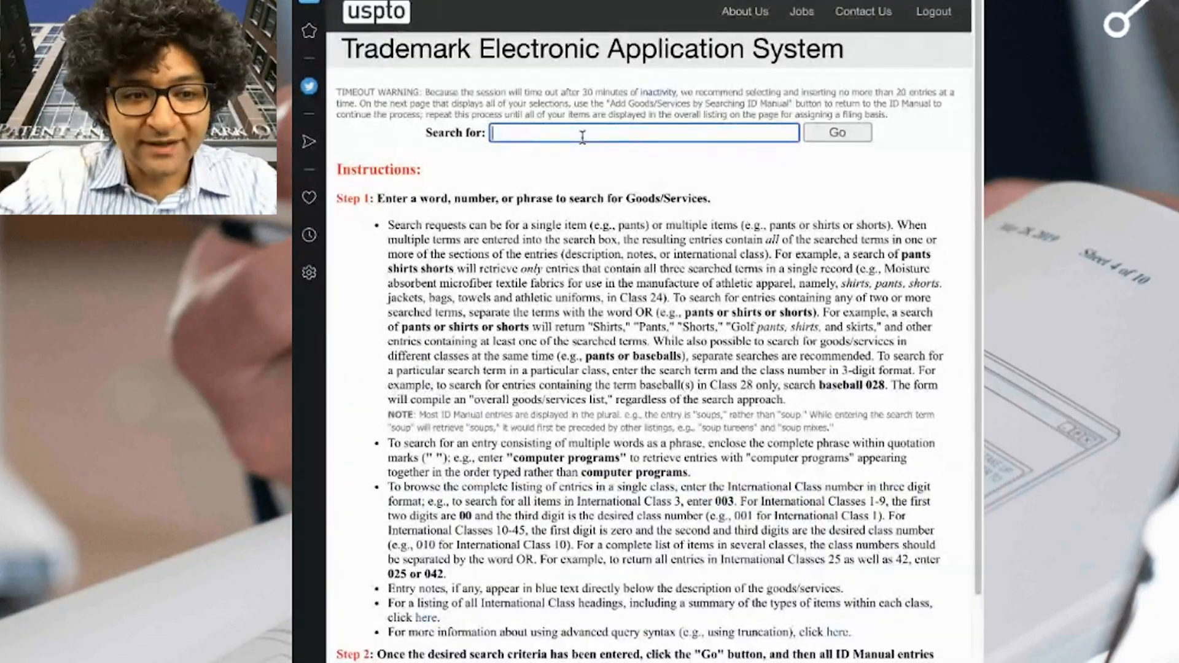
text(face m)
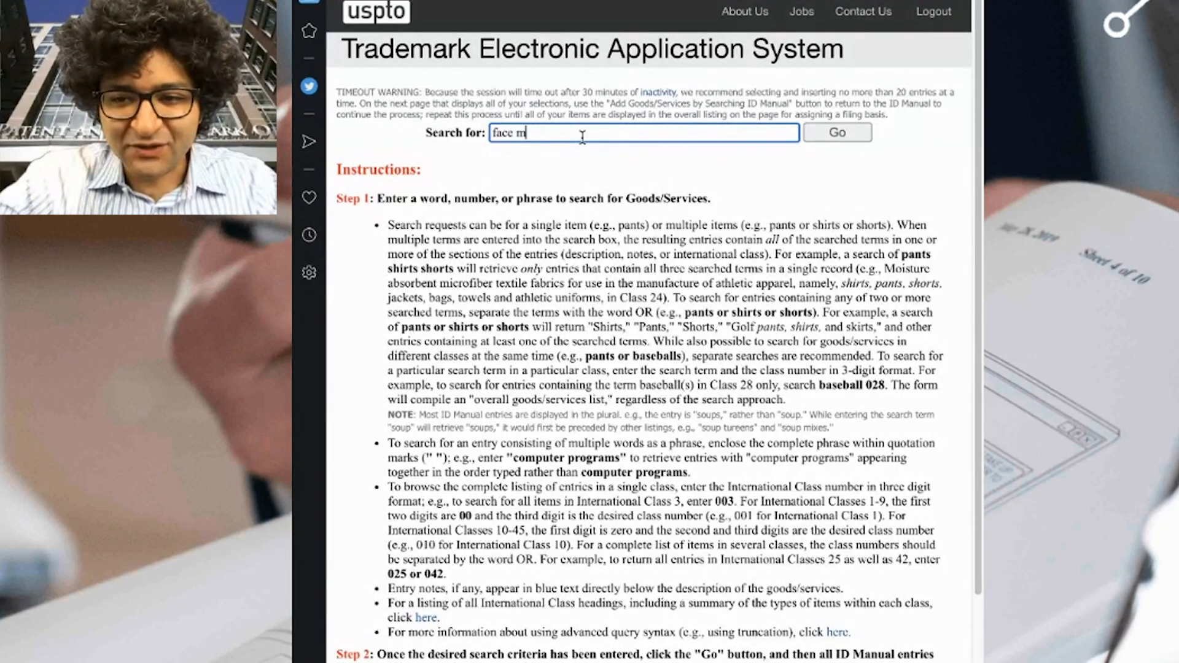
text(ask)
click(845, 142)
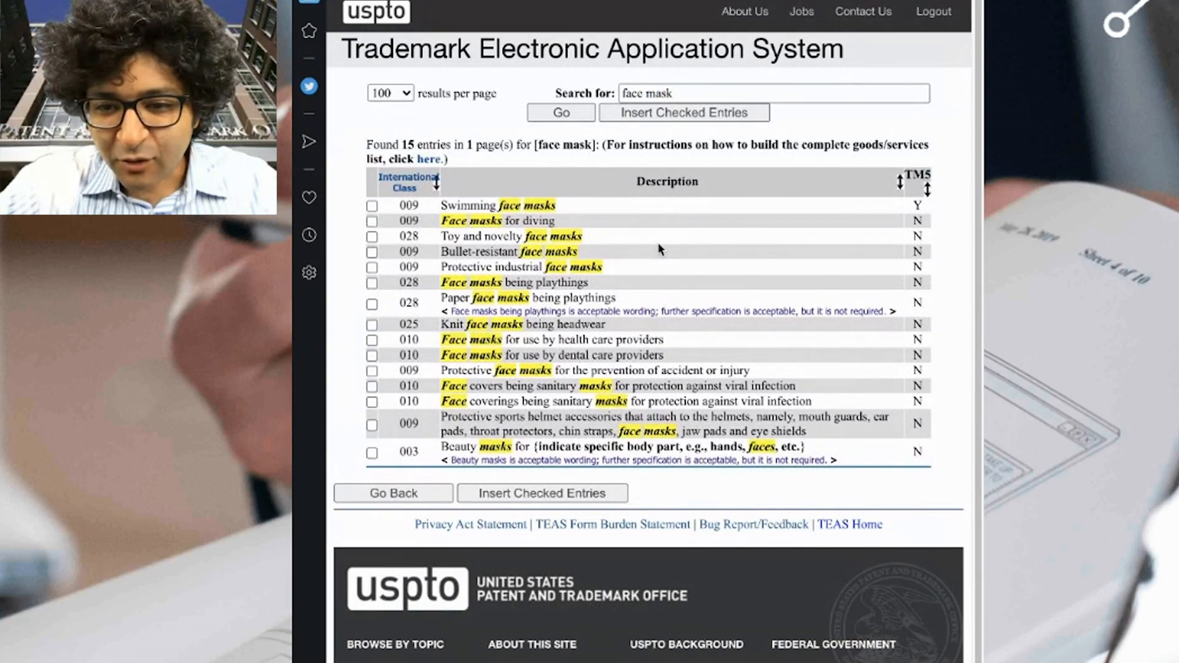
Compare the class 025 knit face masks, class 009 protective masks and health-care face mask entries.
drag(608, 324, 442, 326)
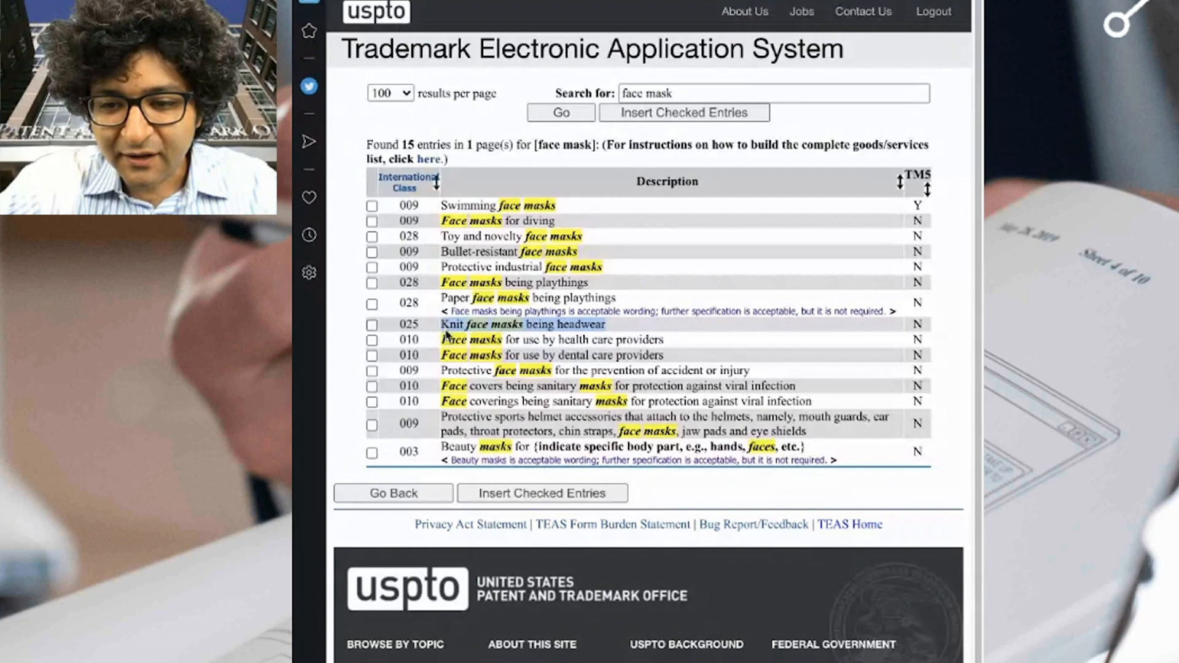
click(372, 325)
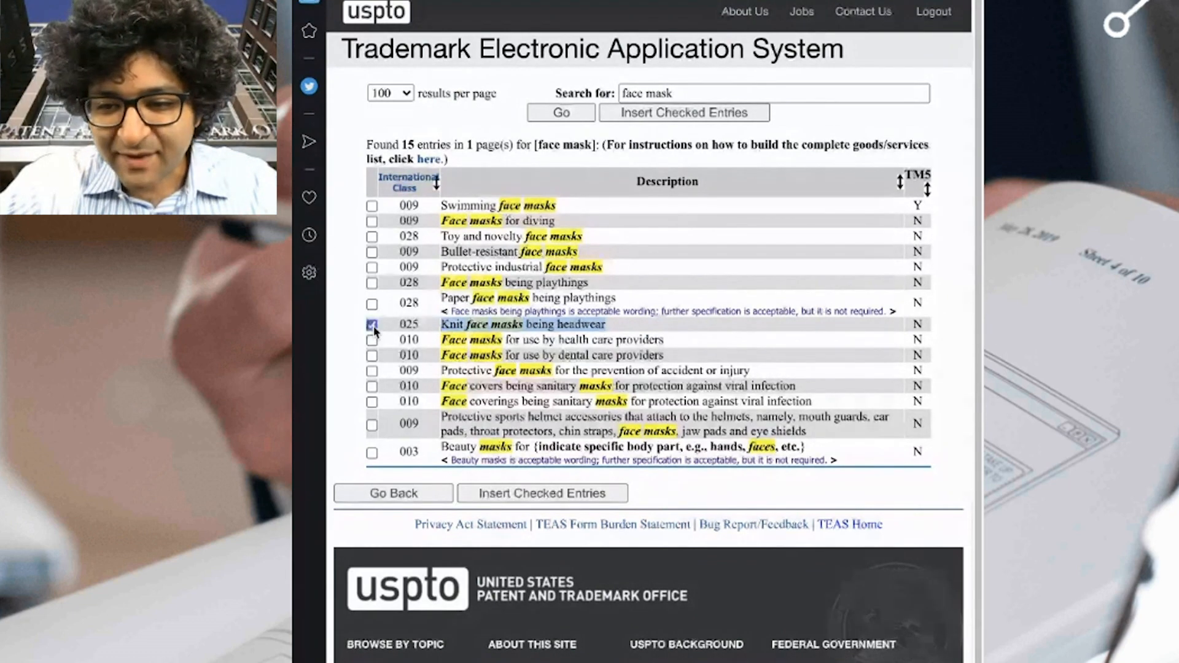
click(768, 339)
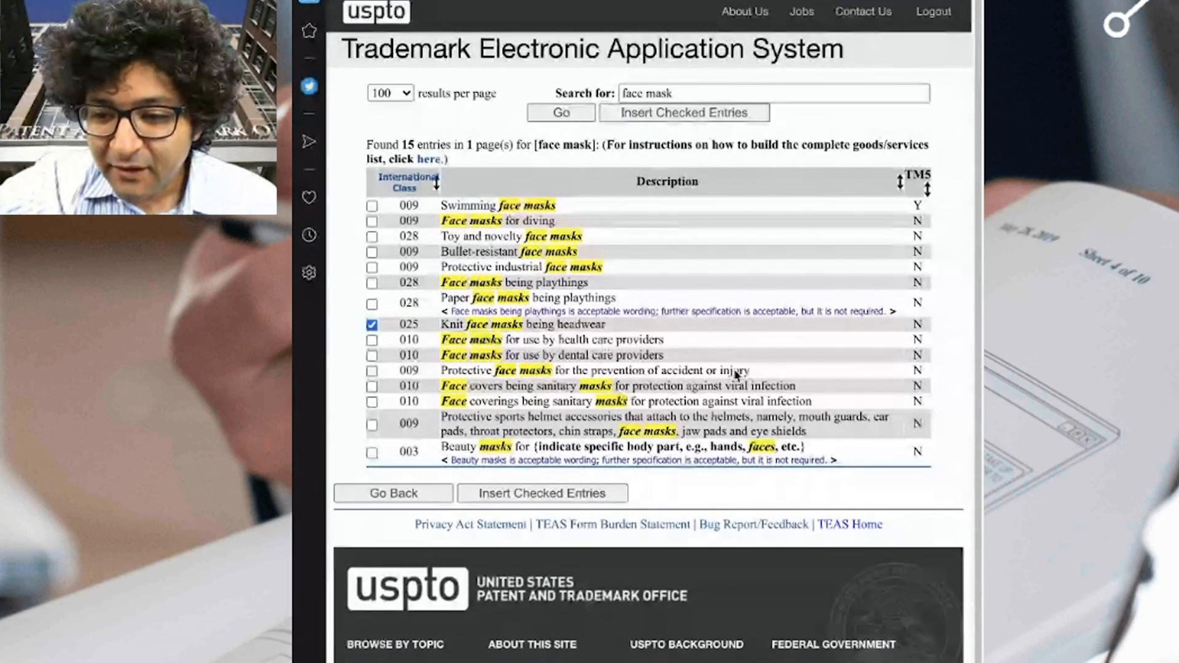
click(465, 376)
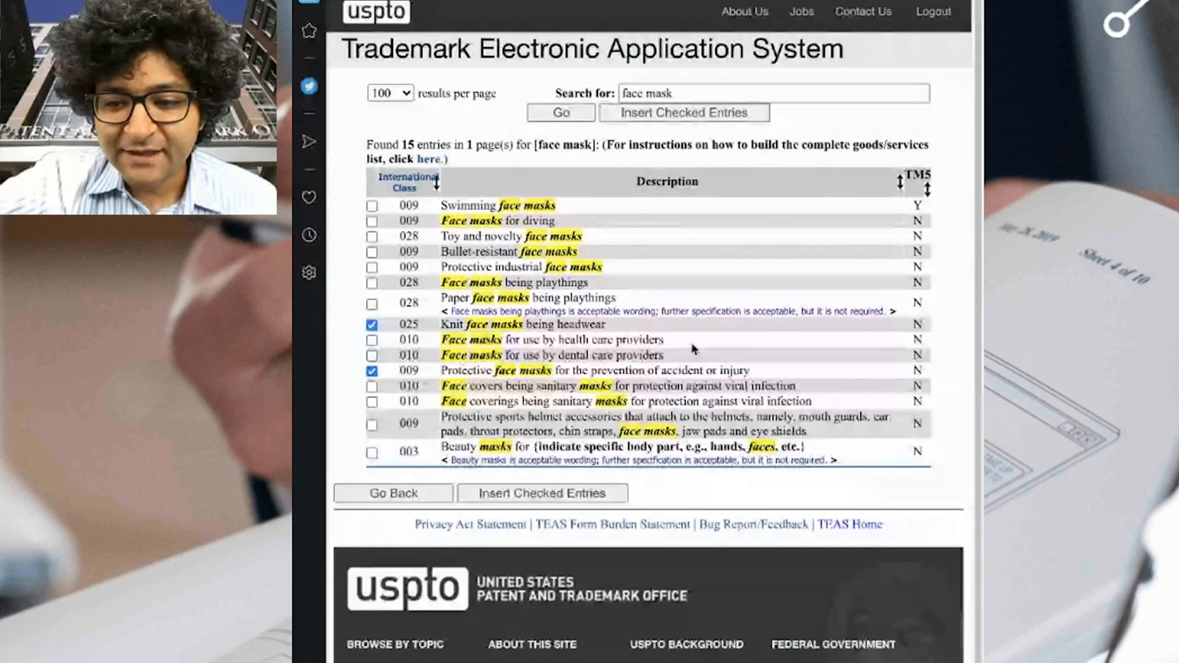
drag(692, 349, 422, 347)
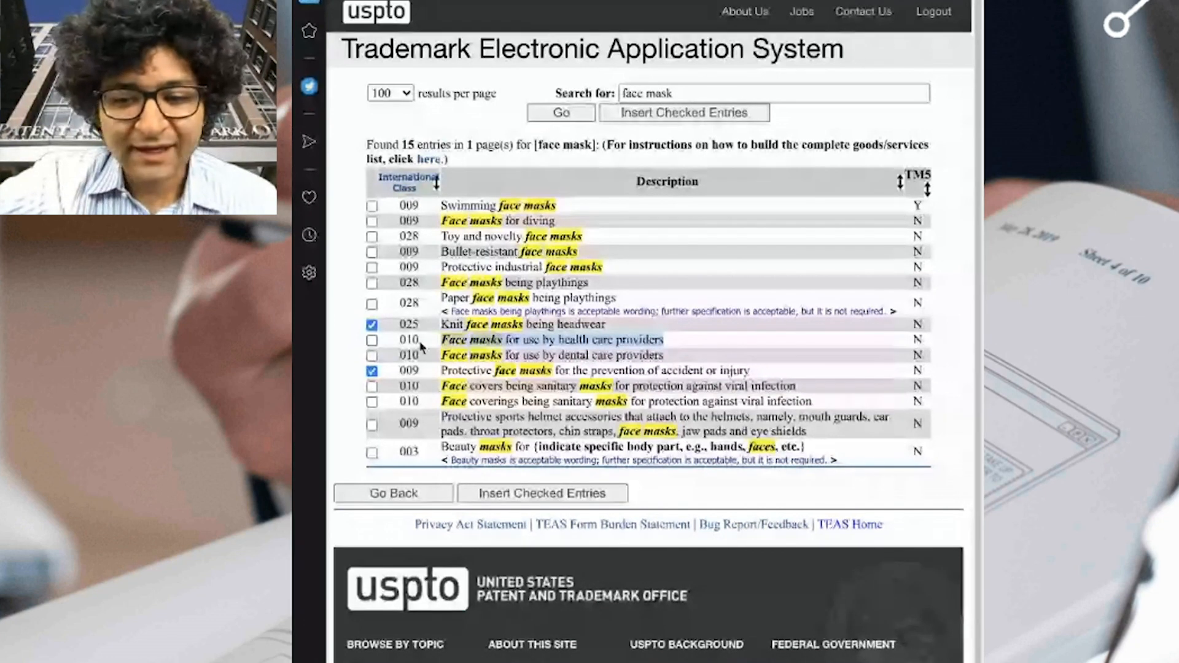
click(711, 360)
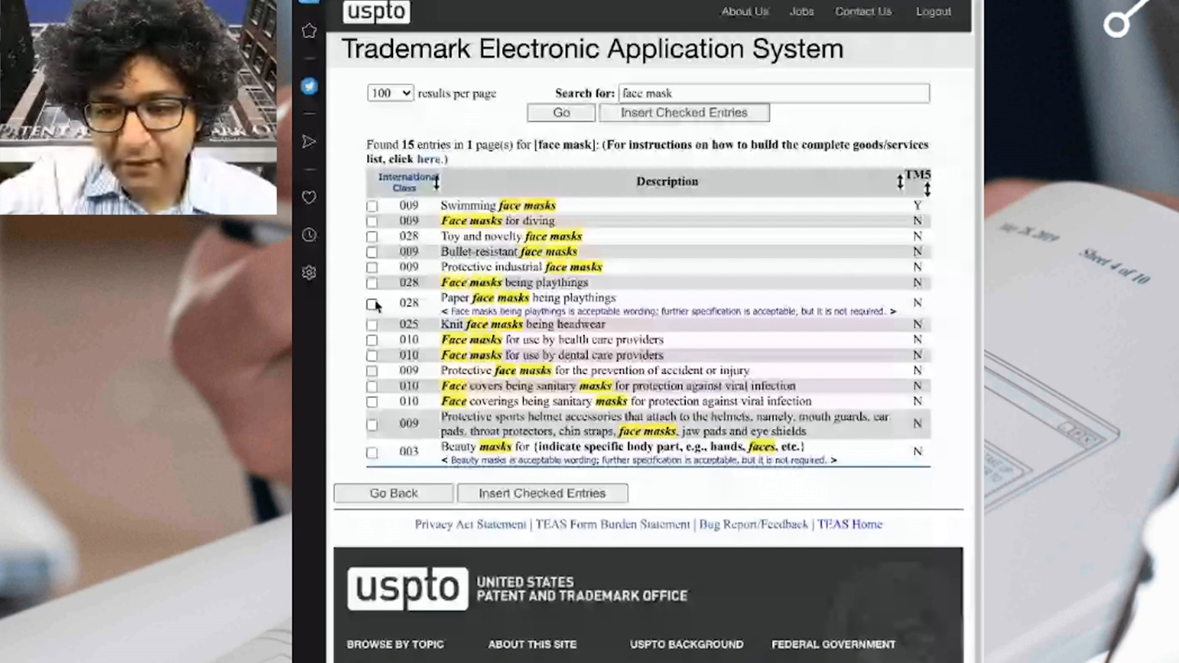
Tick only the class 025 'Knit face masks being headwear' entry.
click(372, 324)
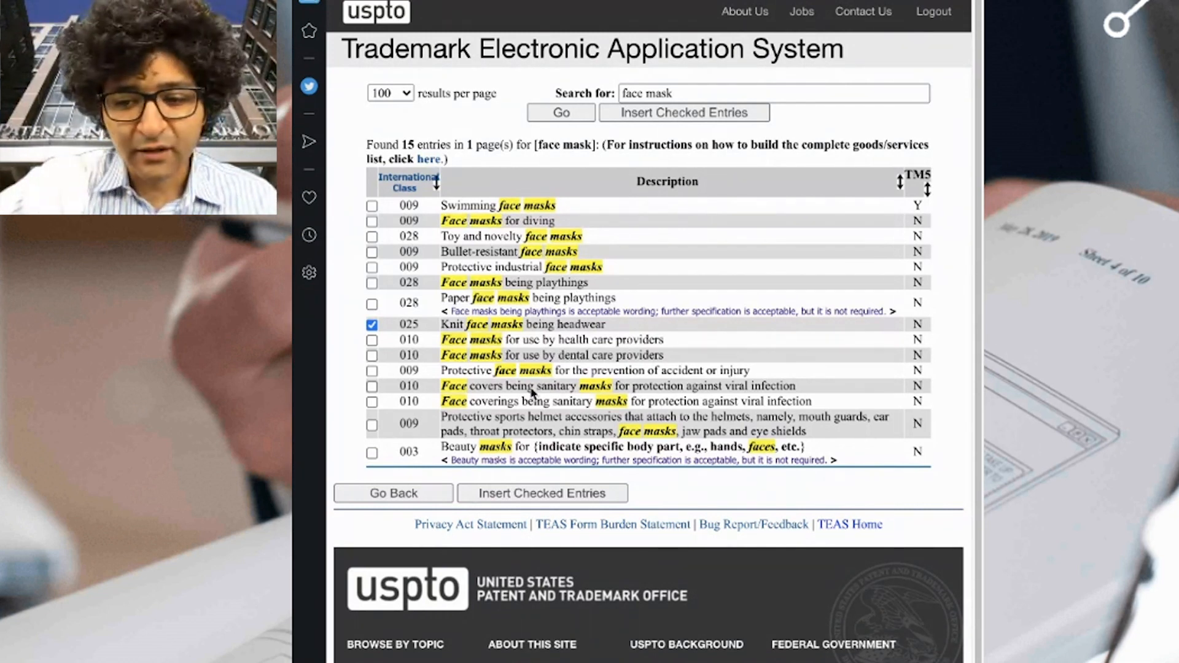
Insert 'Knit face masks being headwear' into the goods list with Section 1(a) use-in-commerce basis.
click(548, 495)
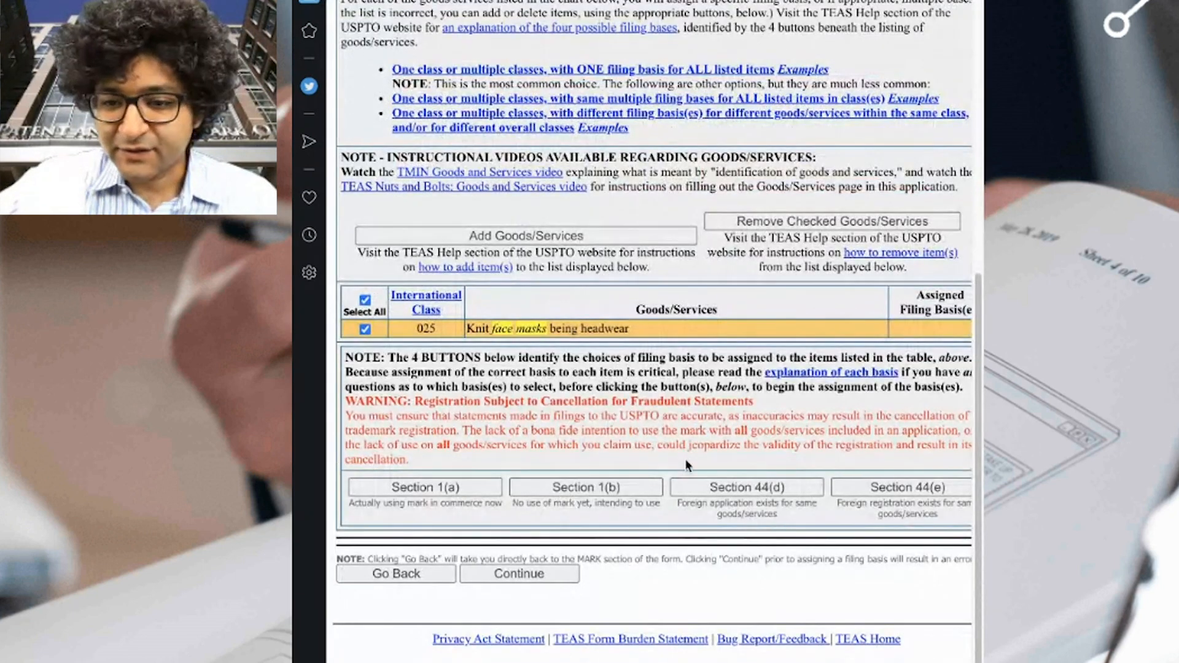
click(473, 497)
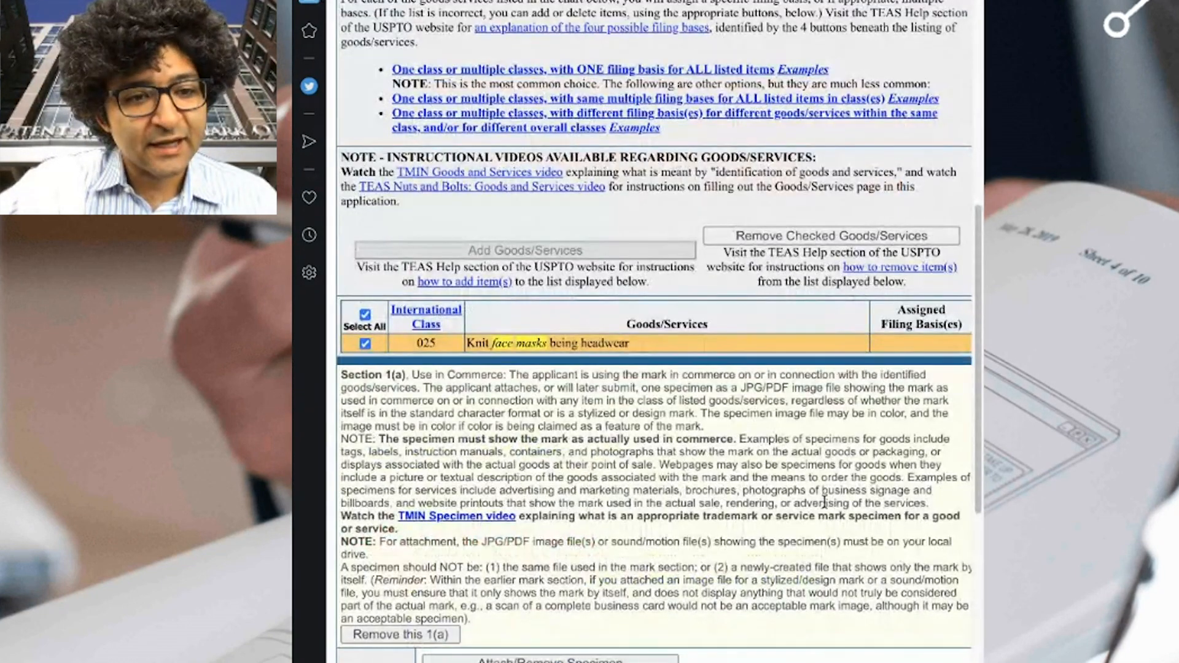
scroll(795, 445, down, 5)
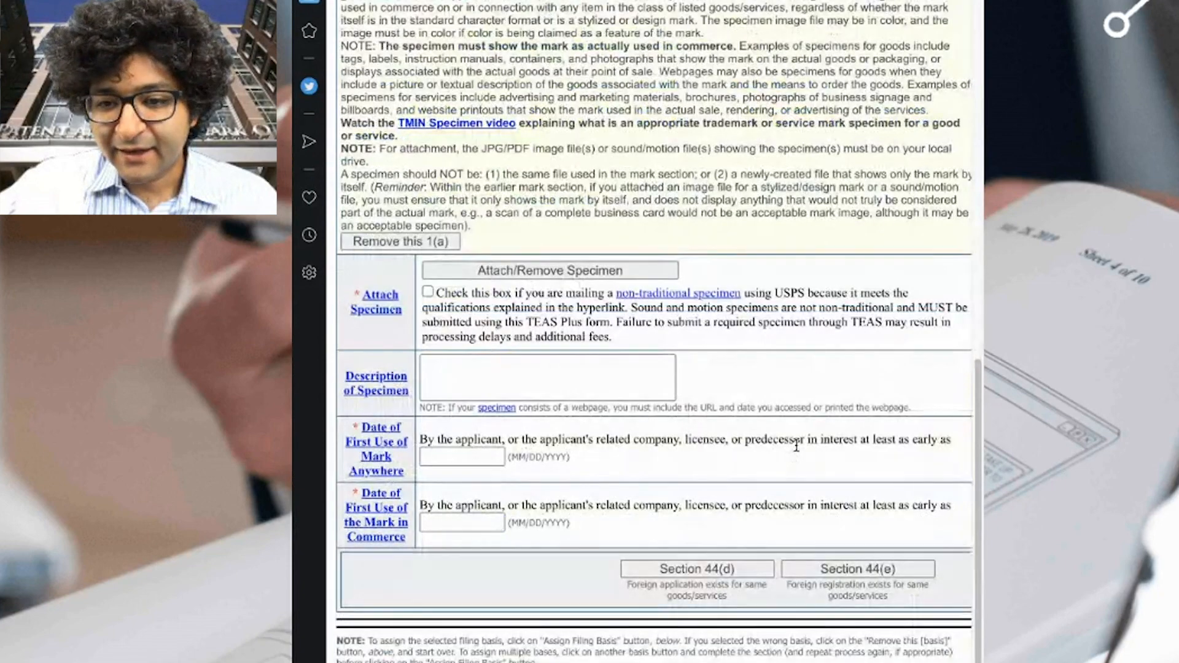
scroll(730, 351, up, 1)
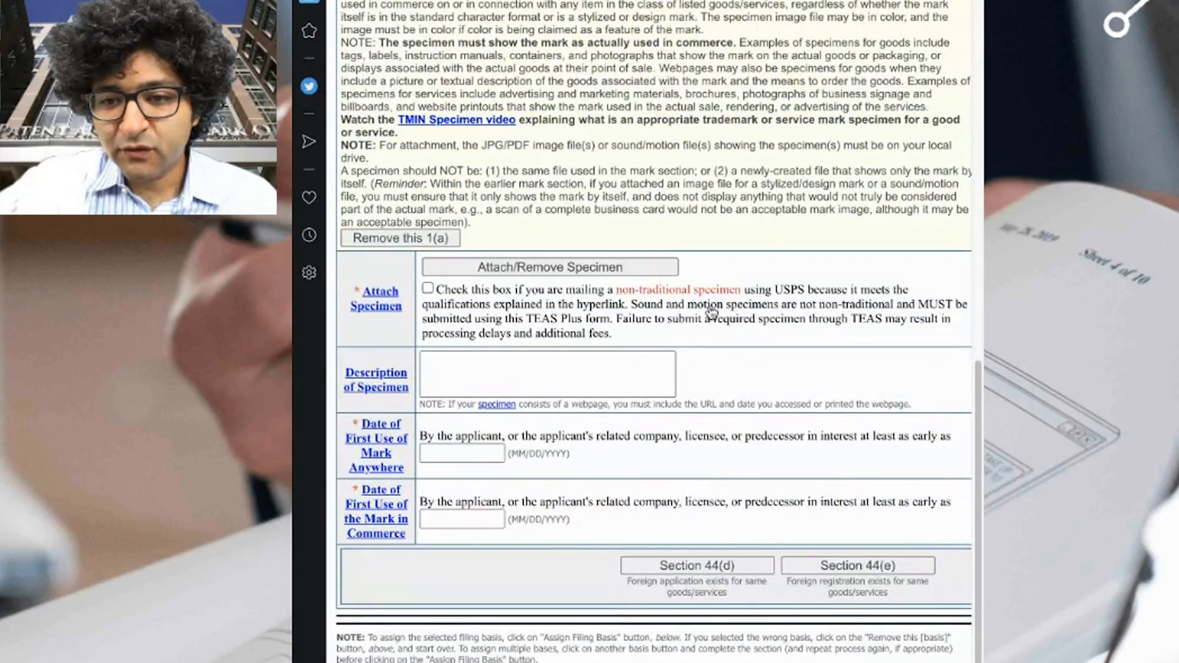
scroll(783, 385, up, 1)
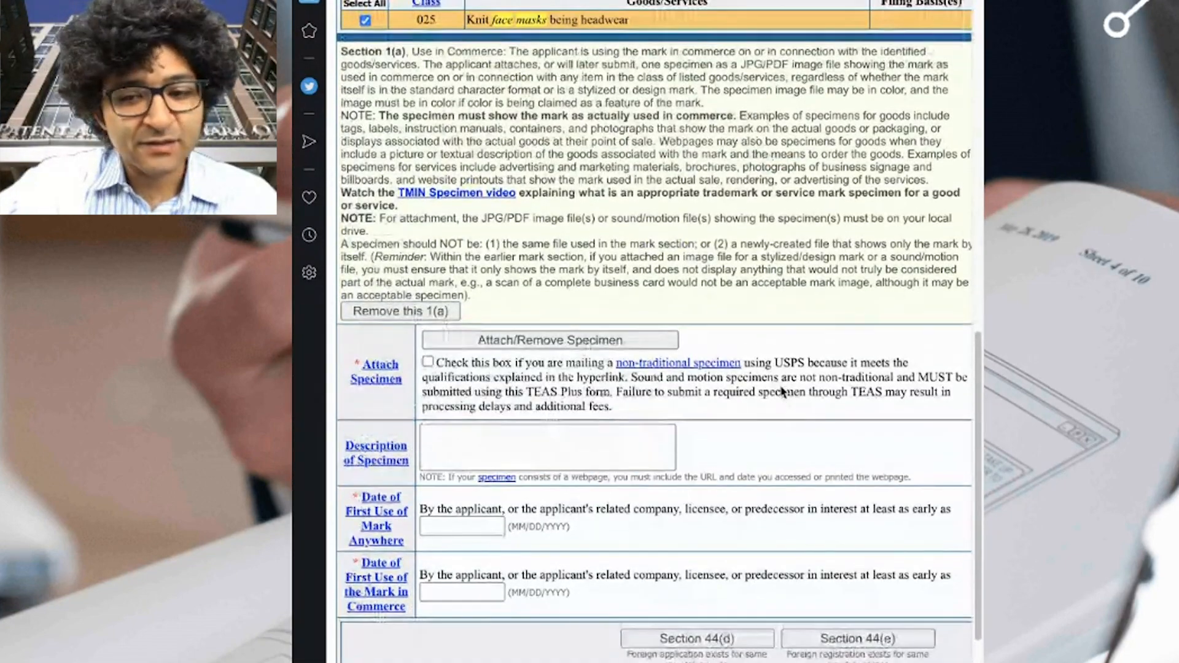
Upload AIPG-T01_specimen.pdf as the specimen and return to the form.
click(569, 343)
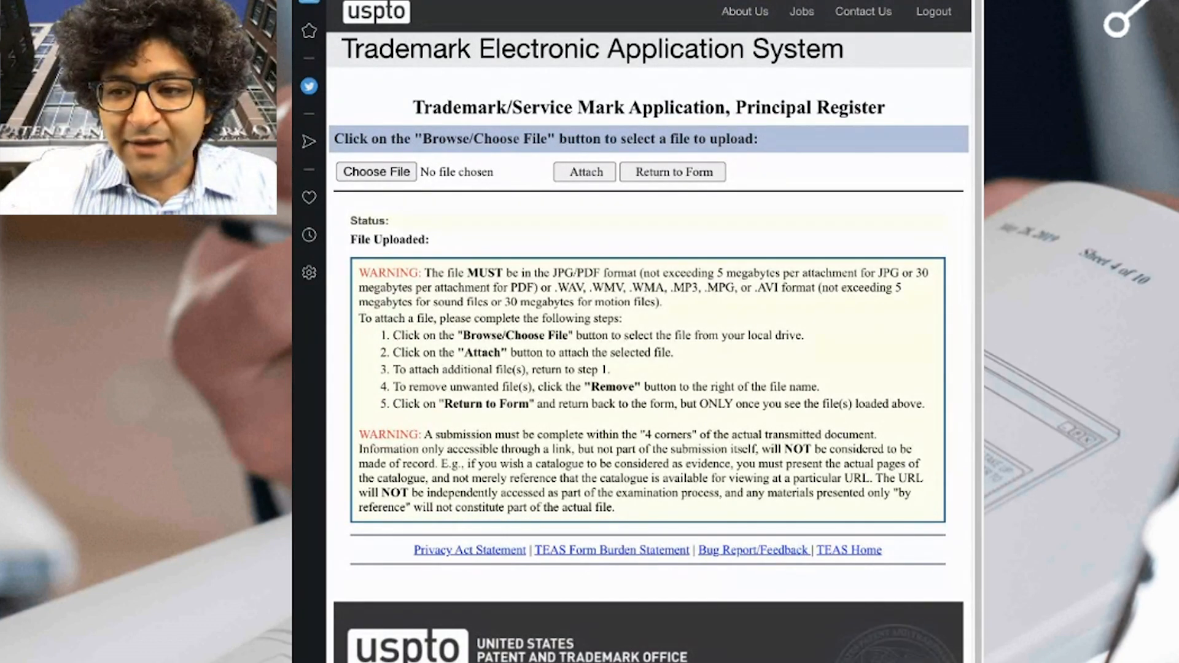
click(943, 337)
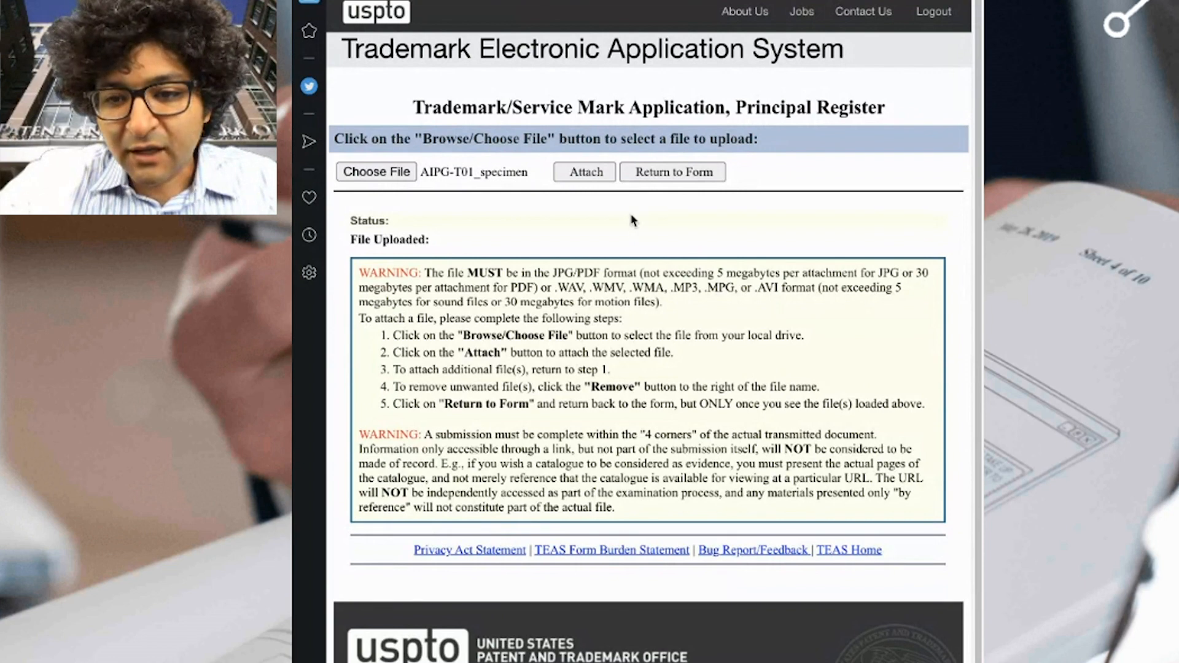
click(605, 173)
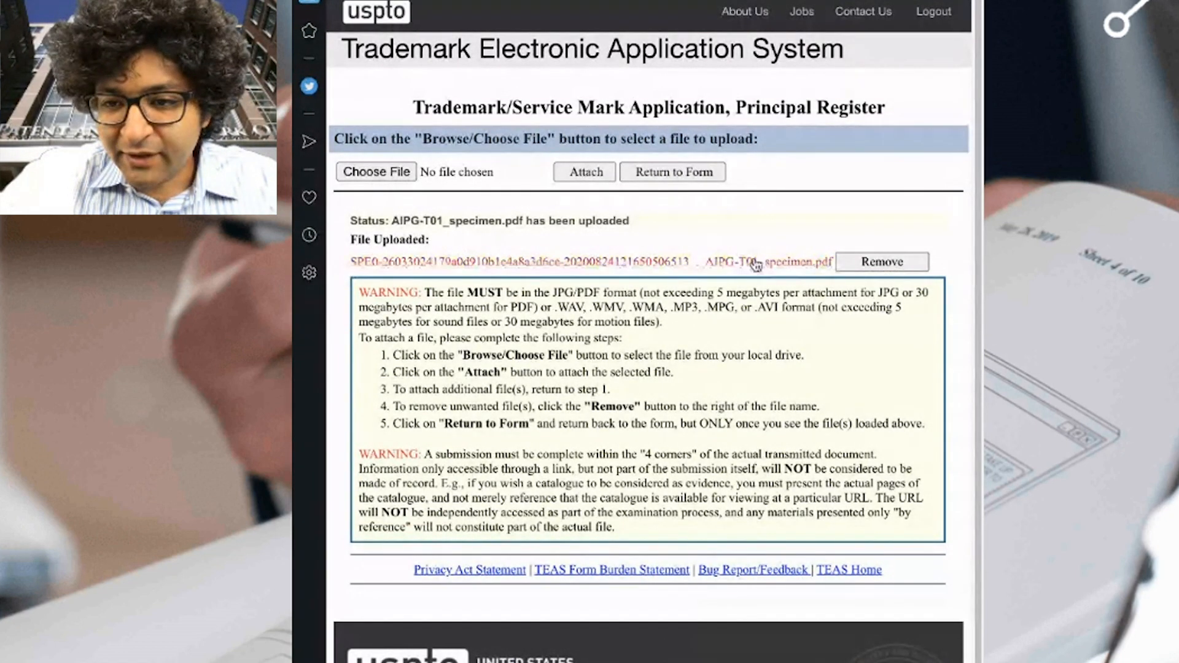
click(680, 174)
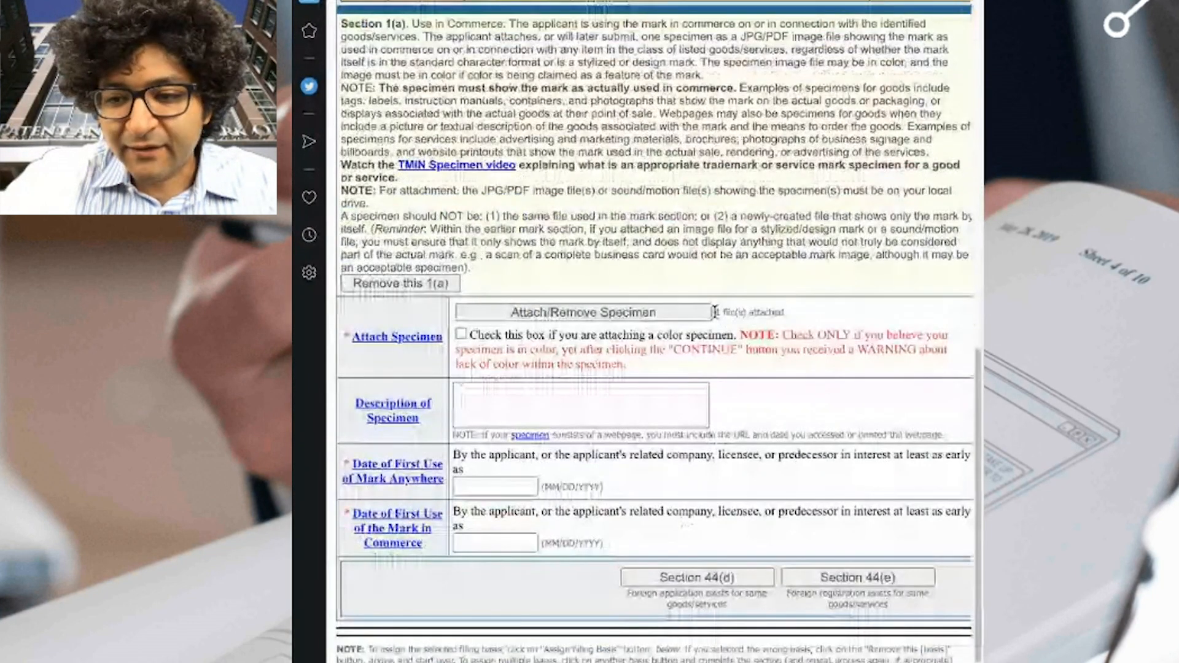
Check the one-file-attached note and the URL-and-date requirement for the specimen description.
drag(723, 312, 779, 313)
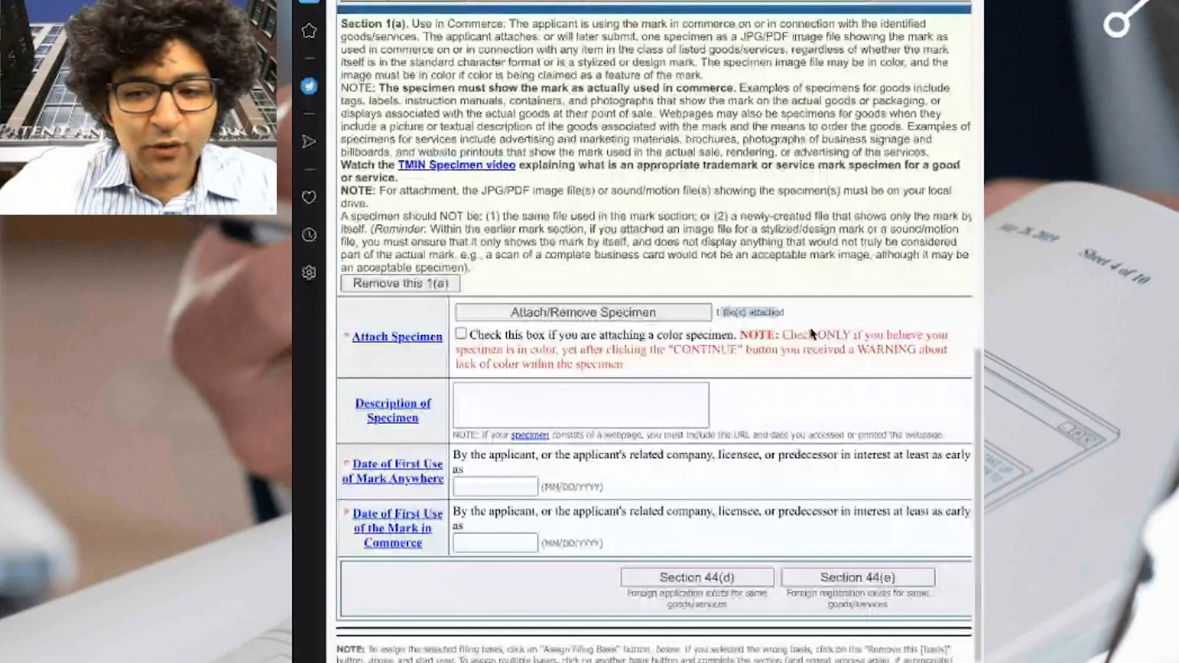
click(755, 326)
scroll(620, 399, down, 1)
click(615, 400)
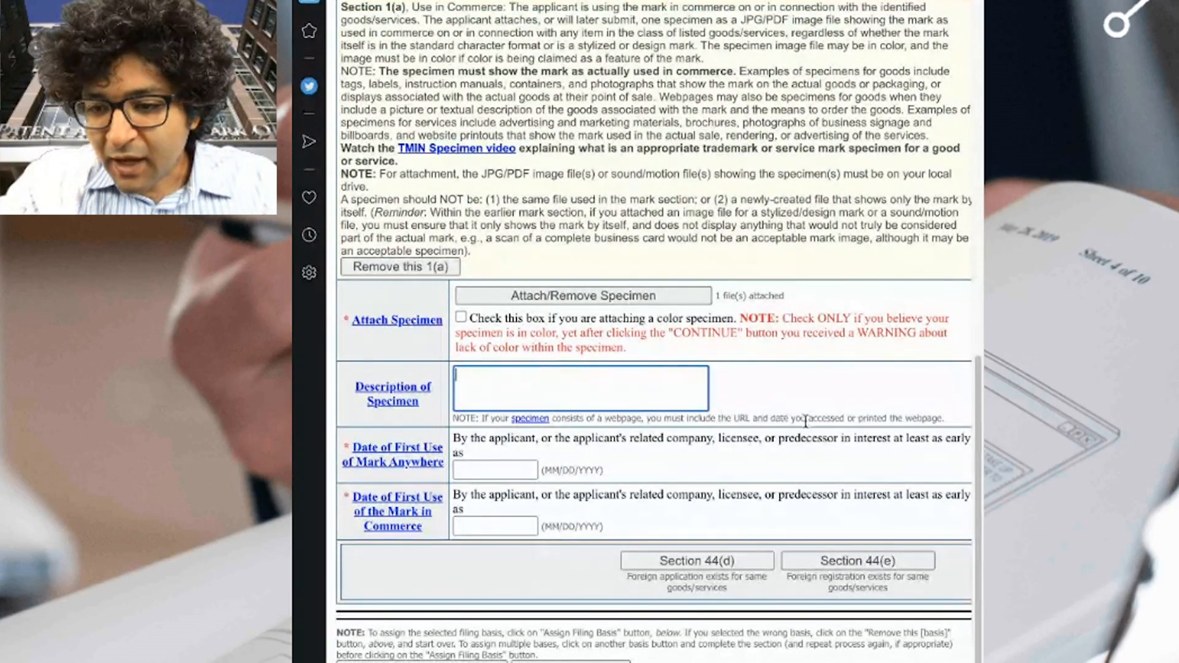
drag(946, 418, 648, 422)
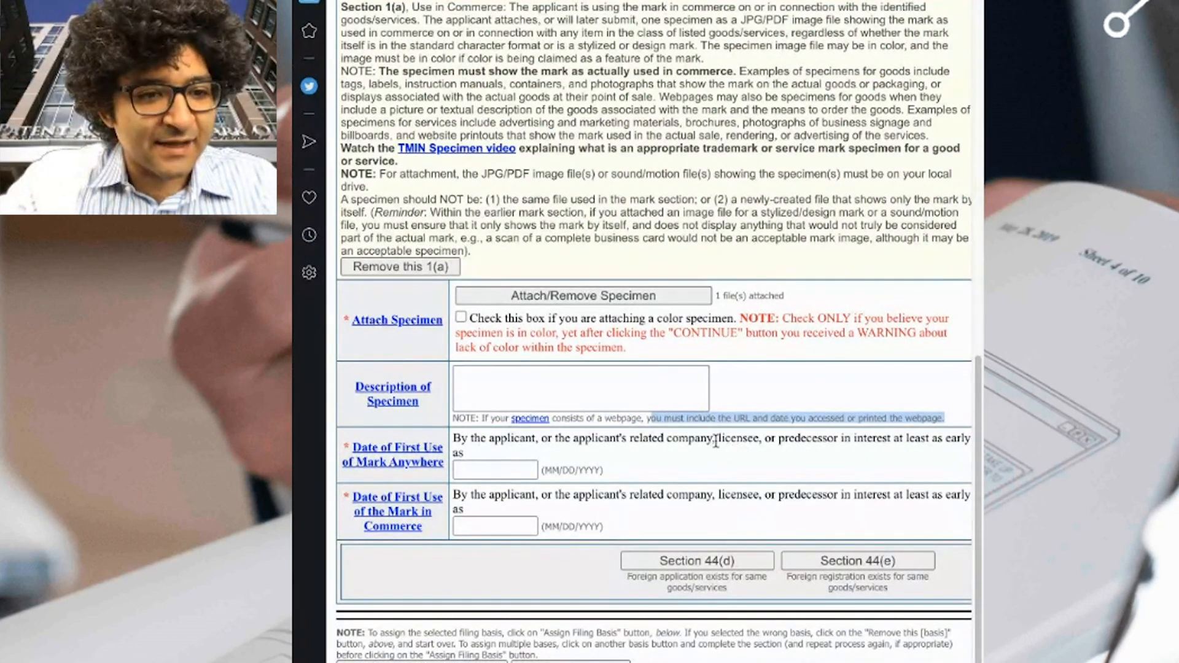
click(634, 399)
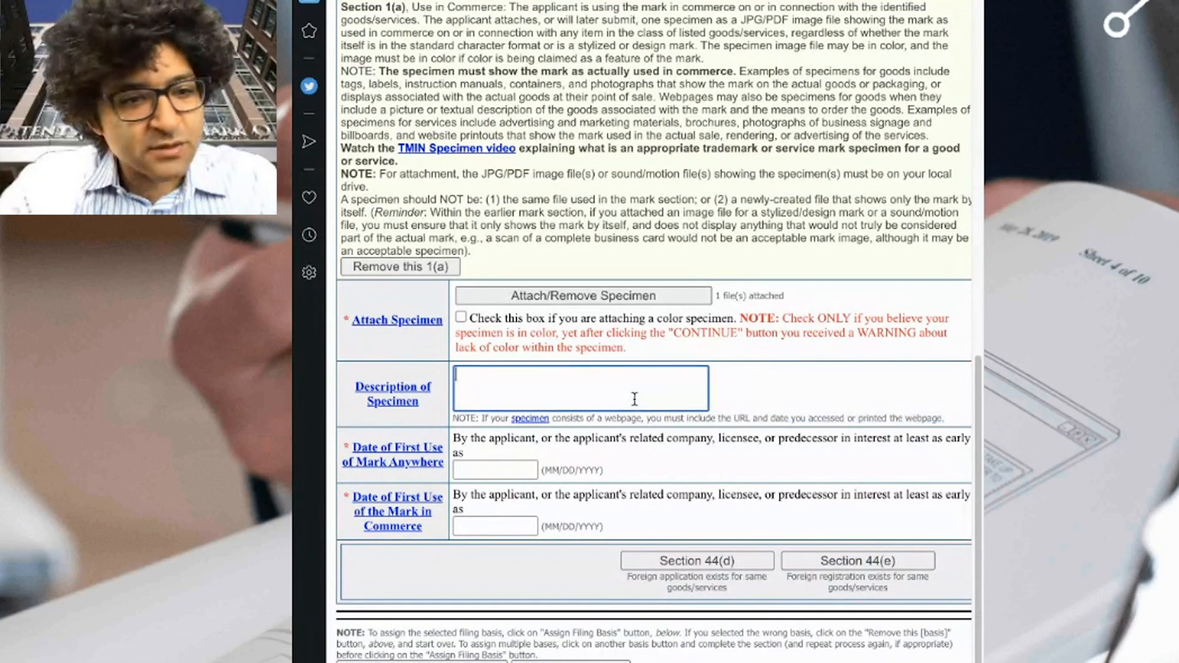
Describe the specimen as a webpage screenshot, with the store URL, showing the mark used in commerce.
text(A screenshot of a )
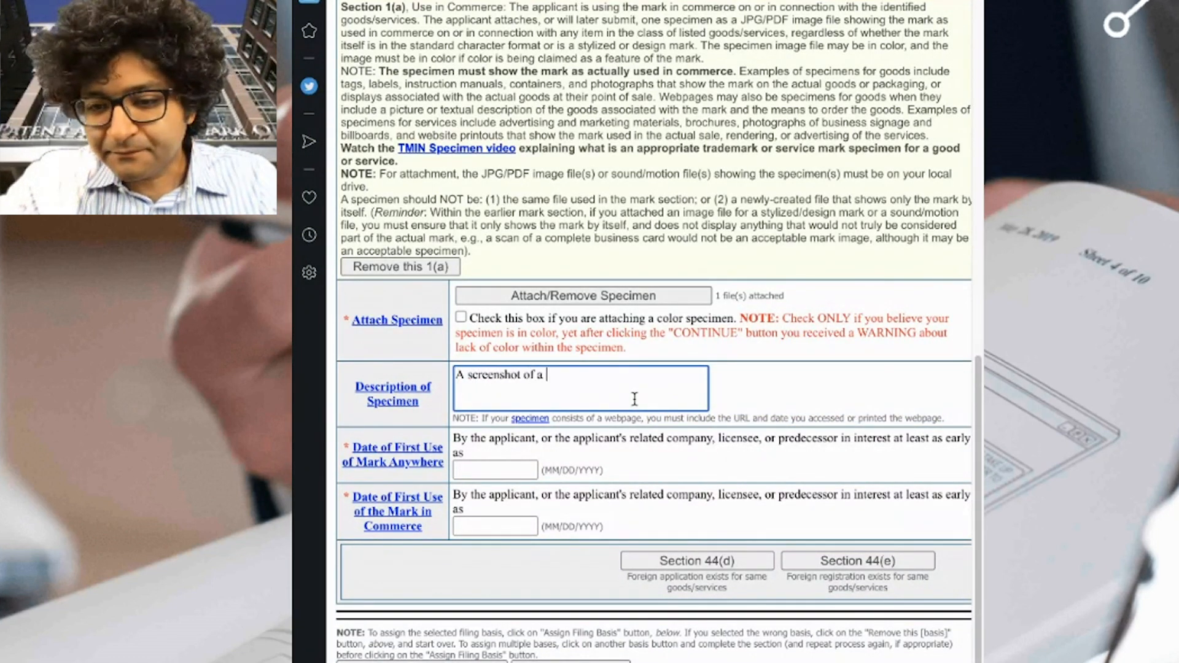
text(webpage ()
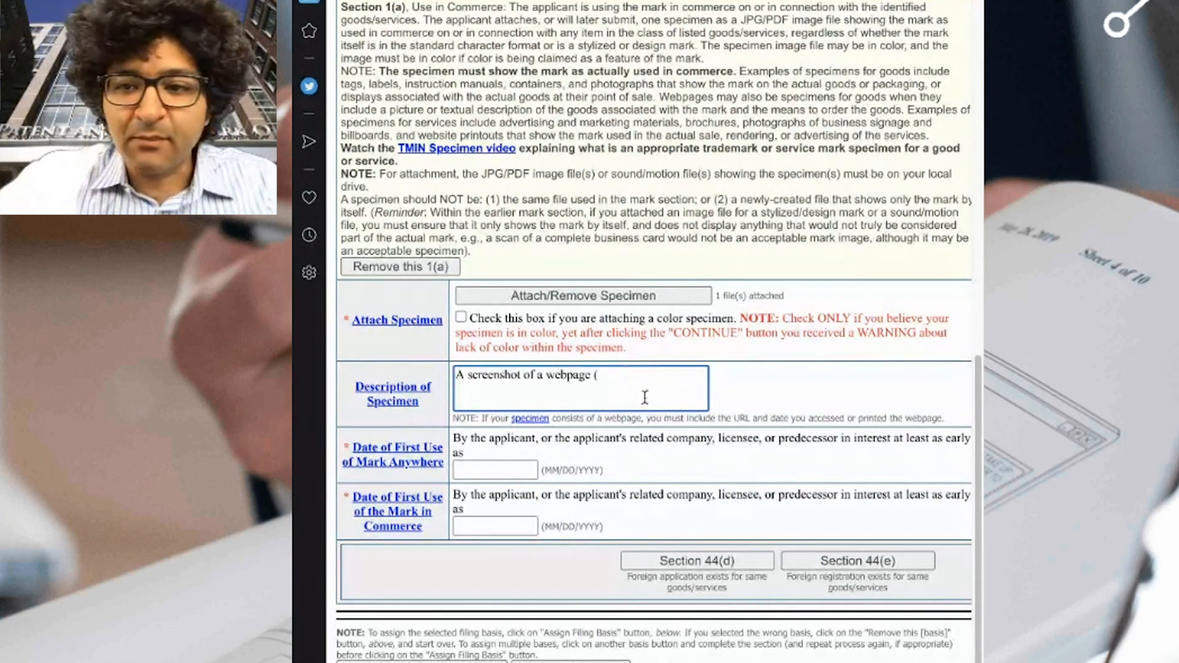
key(ctrl+Tab)
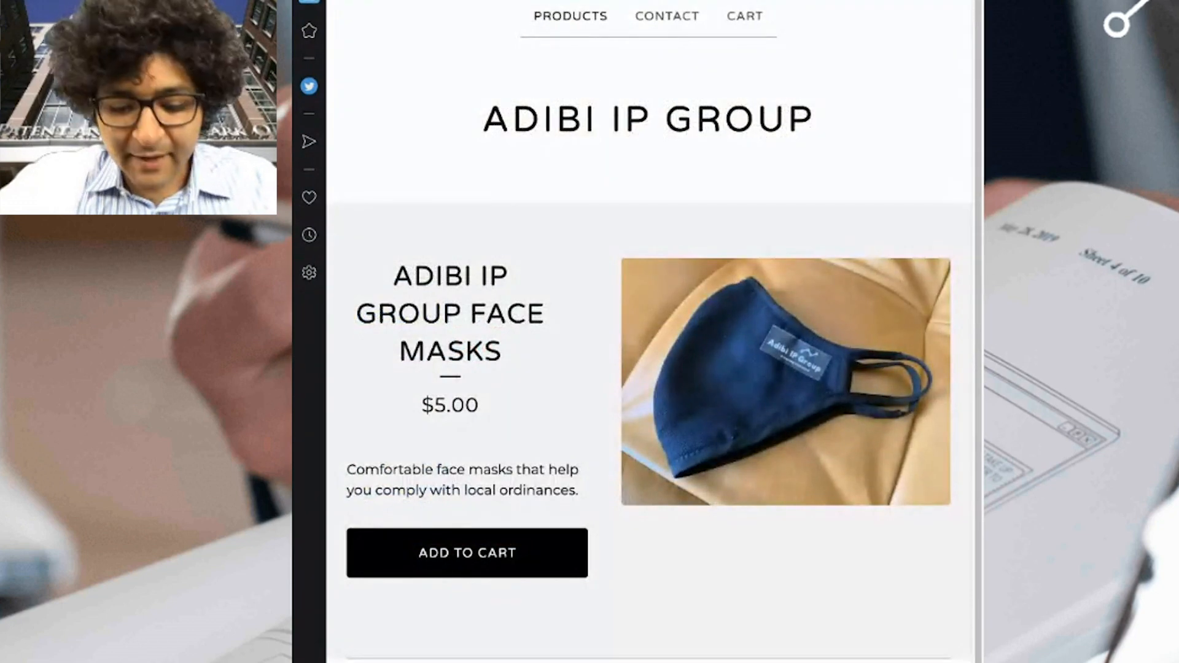
key(ctrl+shift+Tab)
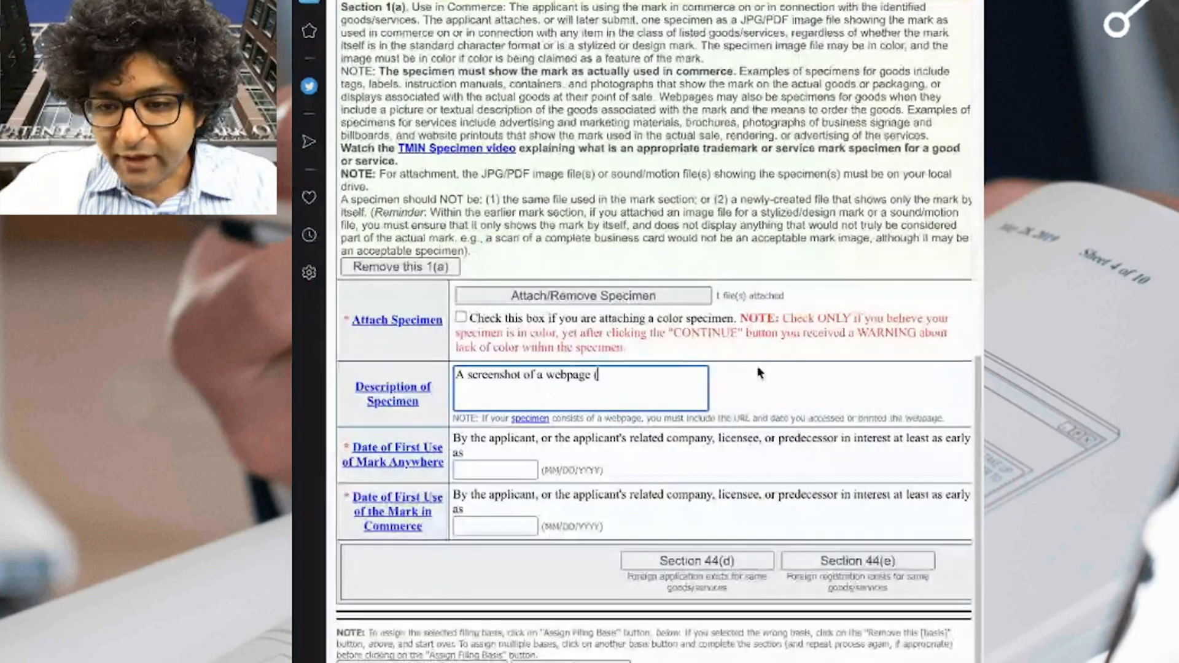
text(https://adibiipgroup.bigcartel.com/product/adibi-ip-group-face-masks)
text())
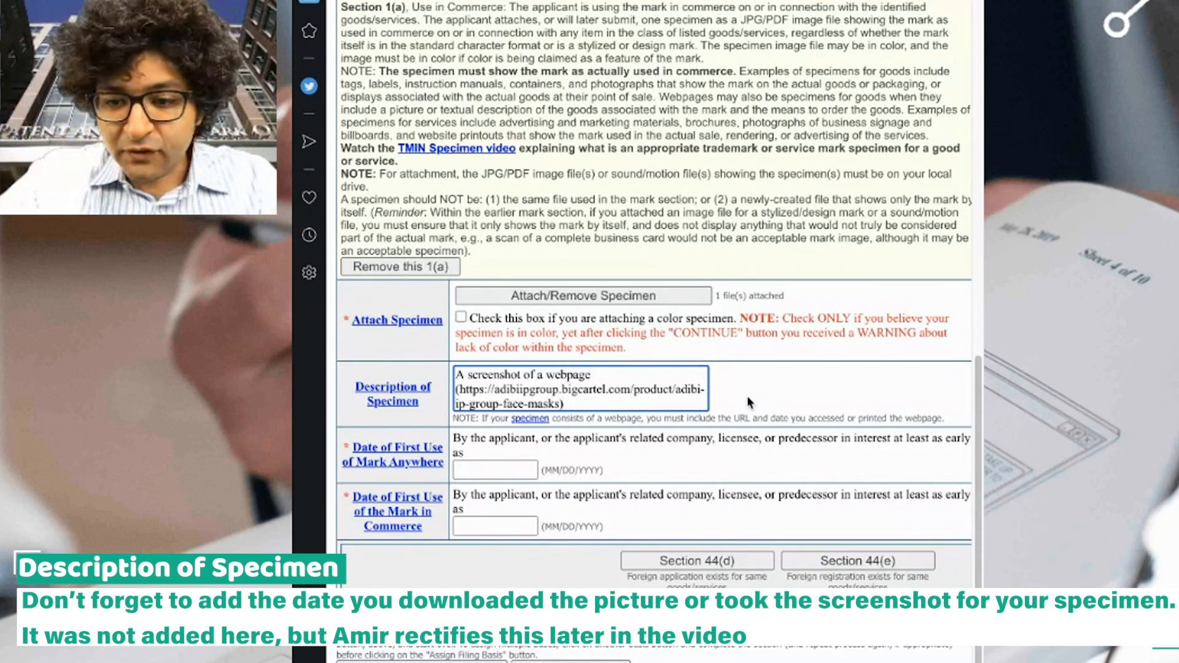
text( showing the mark)
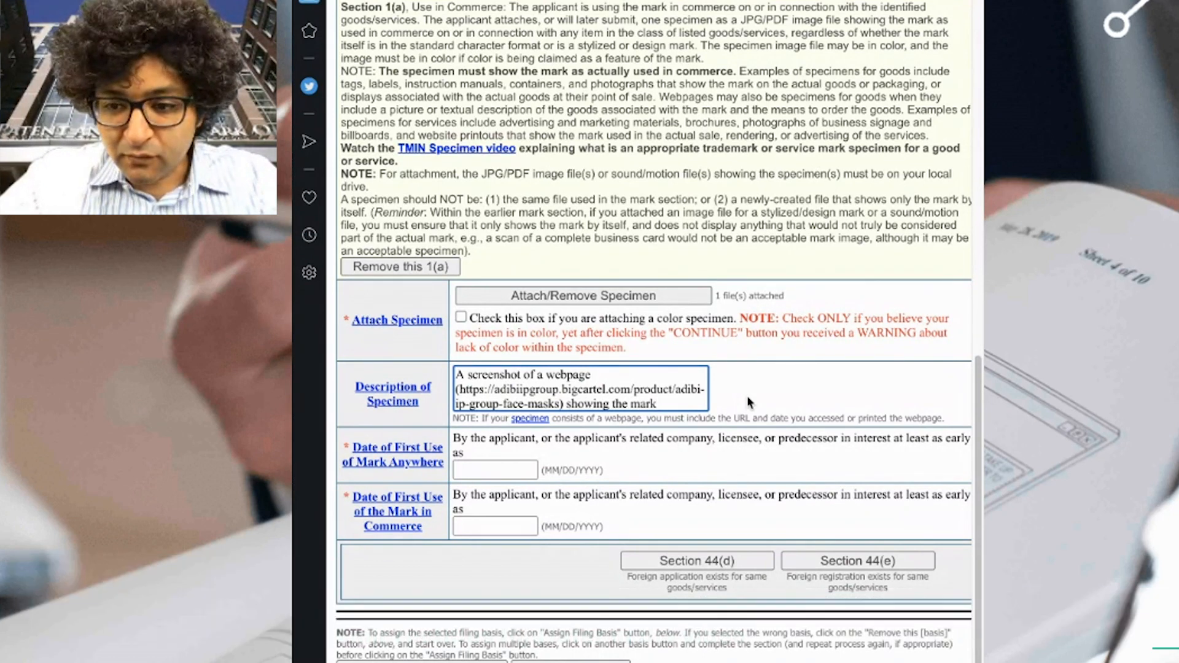
key(ctrl+Left)
text(applied for mark)
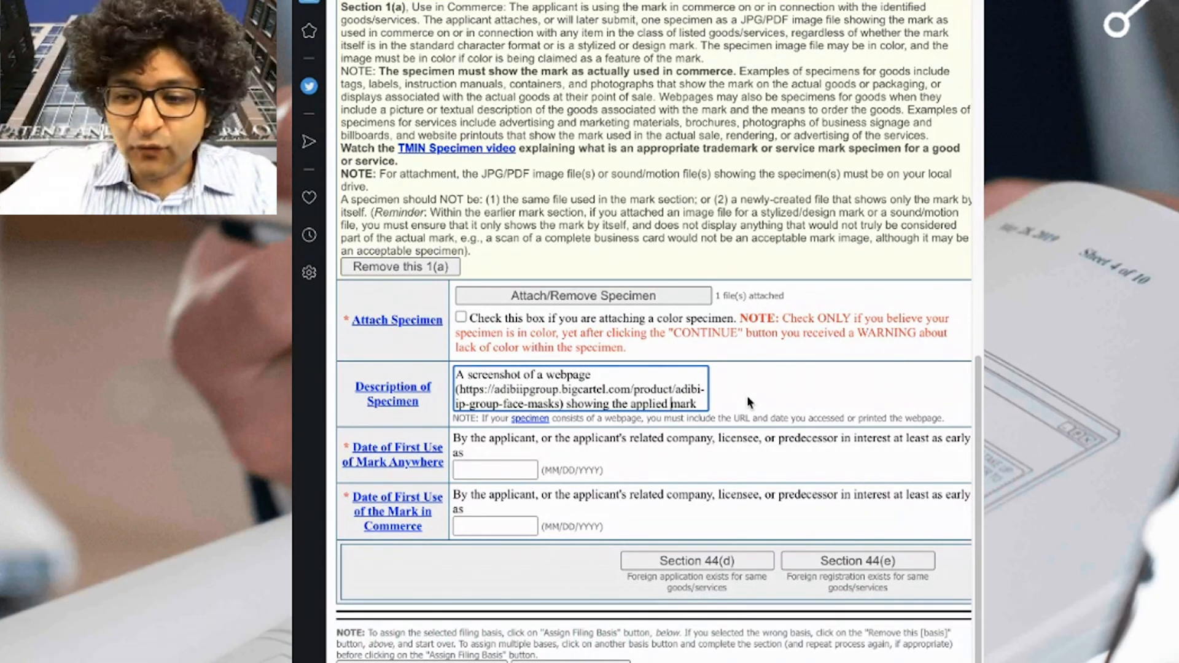
text( usie)
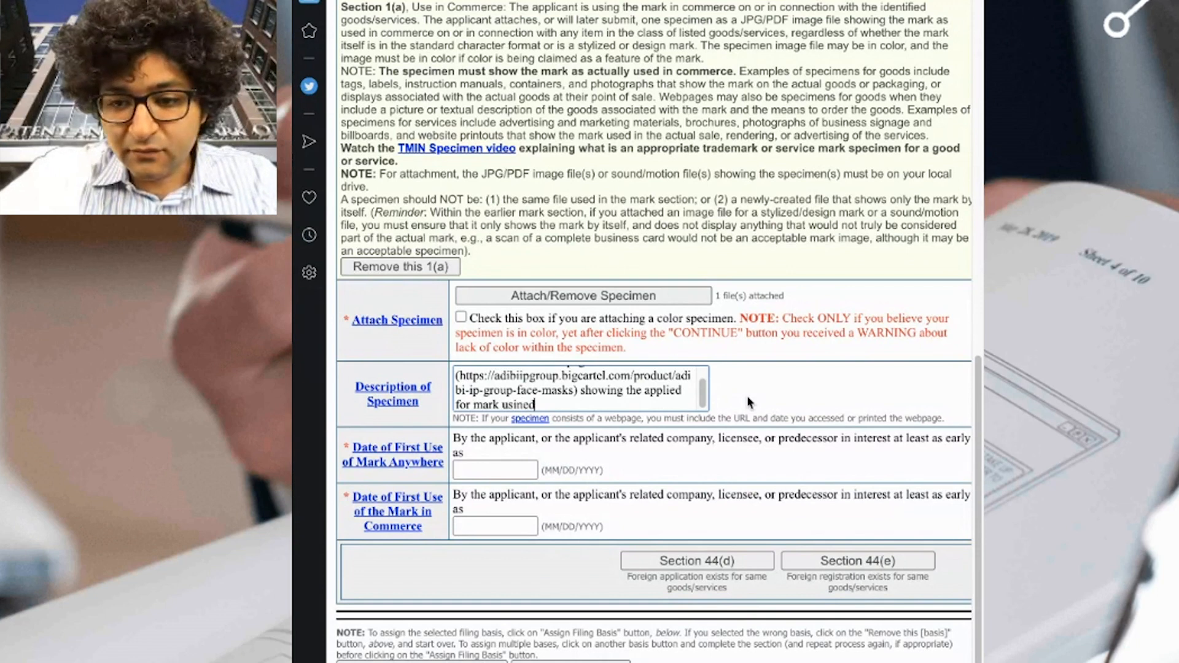
key(BackSpace)
text(ed in com)
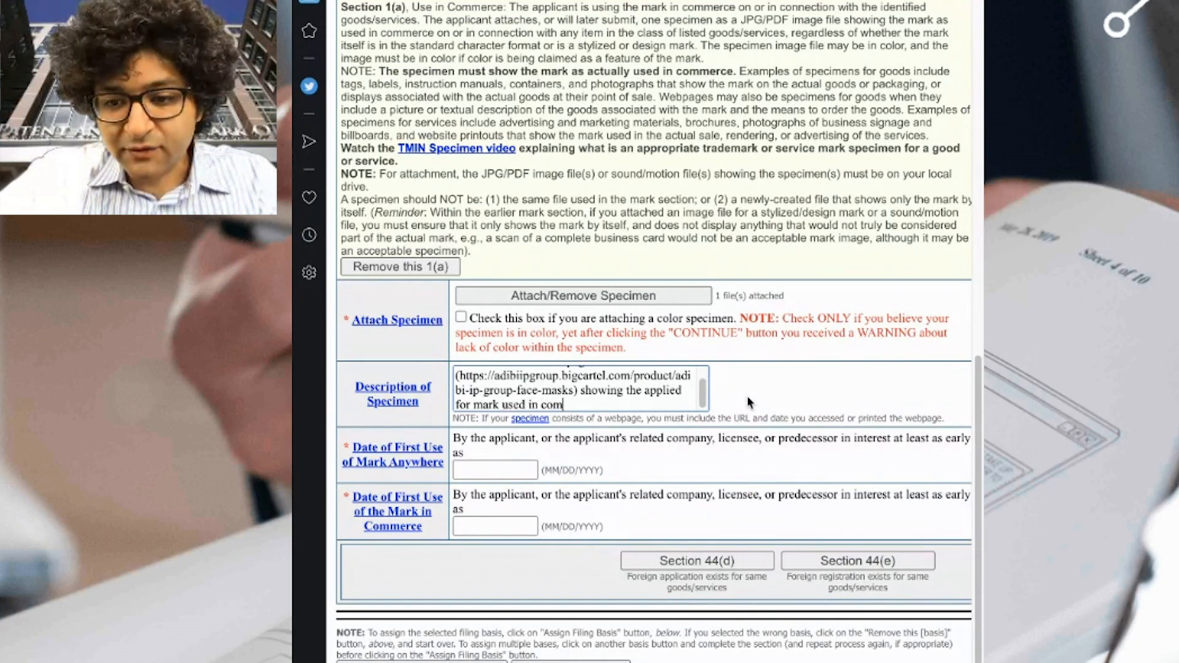
text(merce to sell)
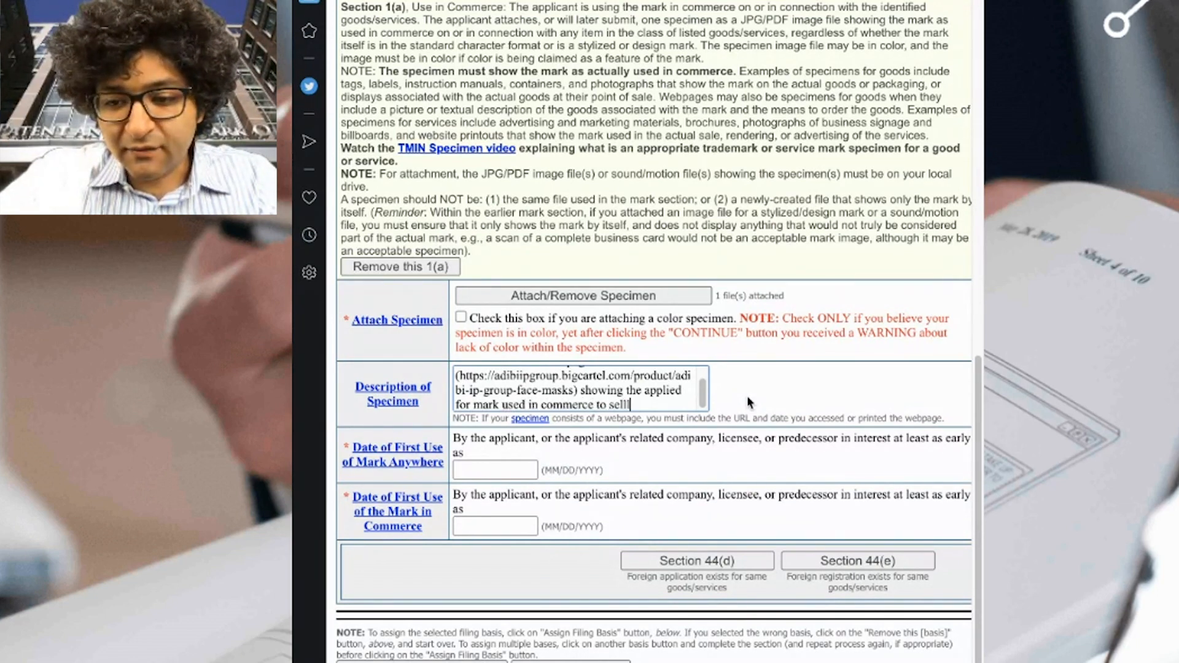
text( the identified goods)
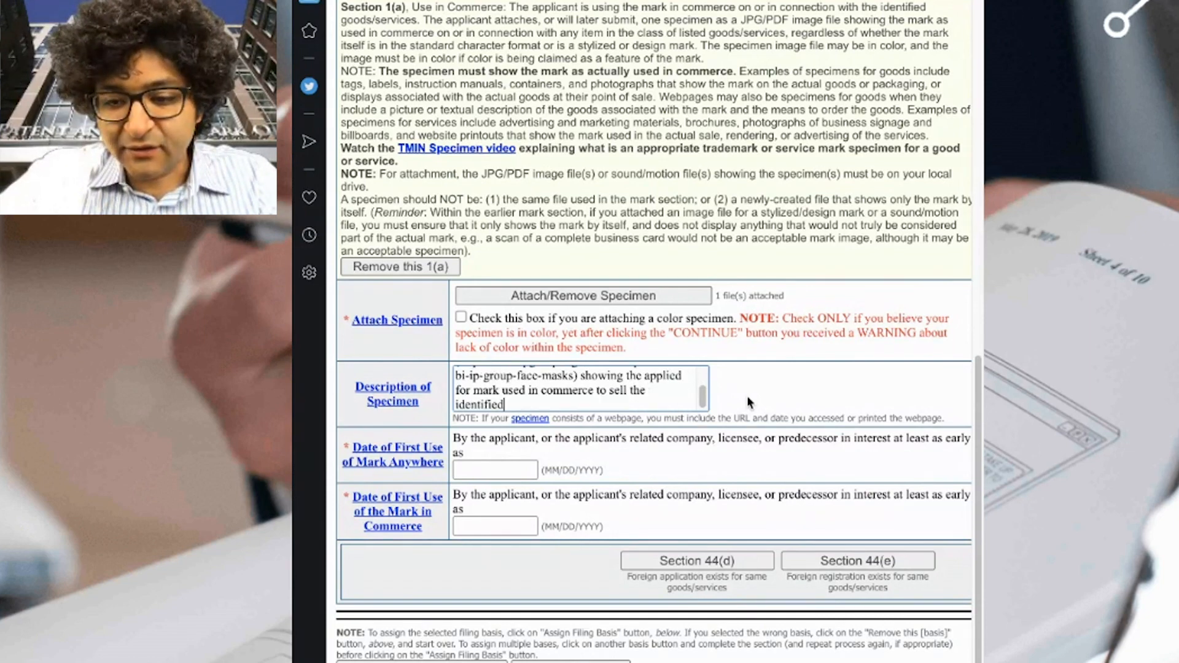
Add that the screenshot shows the goods with a label bearing the mark affixed, then view the store page.
scroll(683, 385, up, 3)
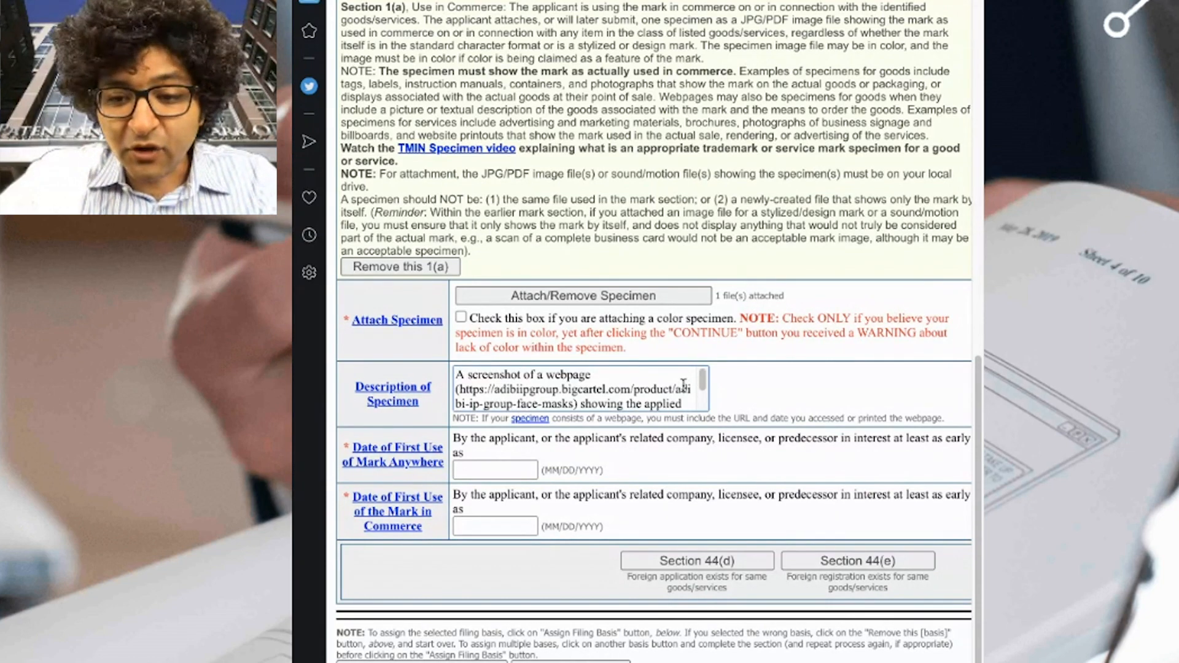
scroll(683, 386, down, 3)
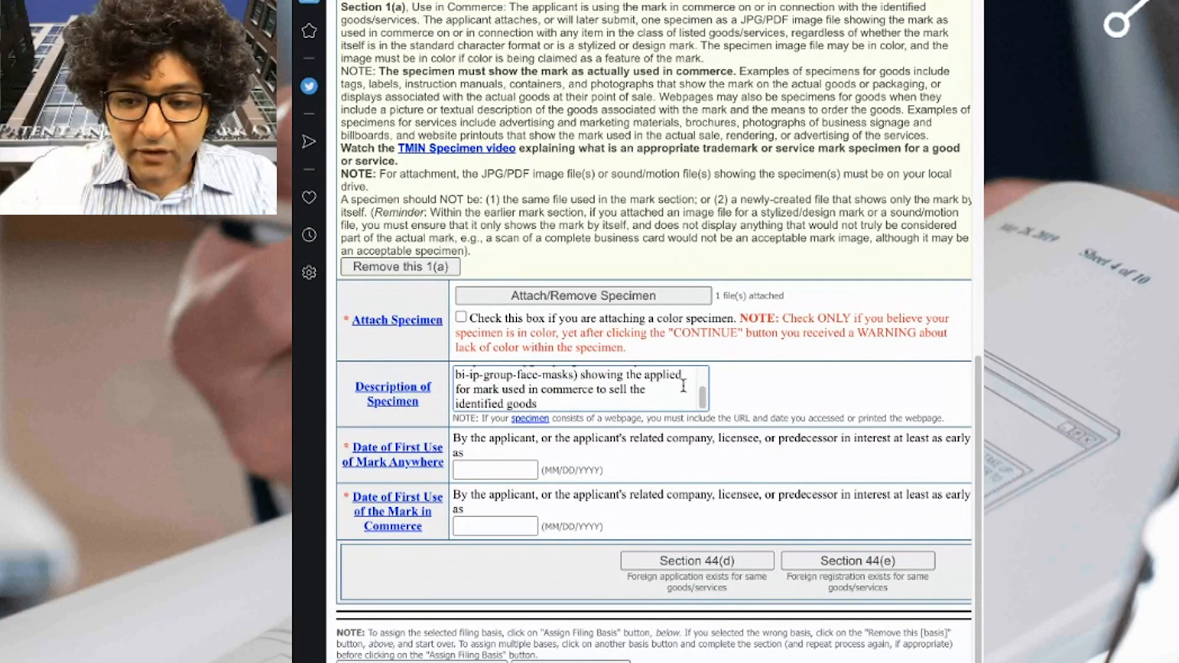
scroll(656, 391, up, 3)
scroll(656, 391, down, 3)
text(.)
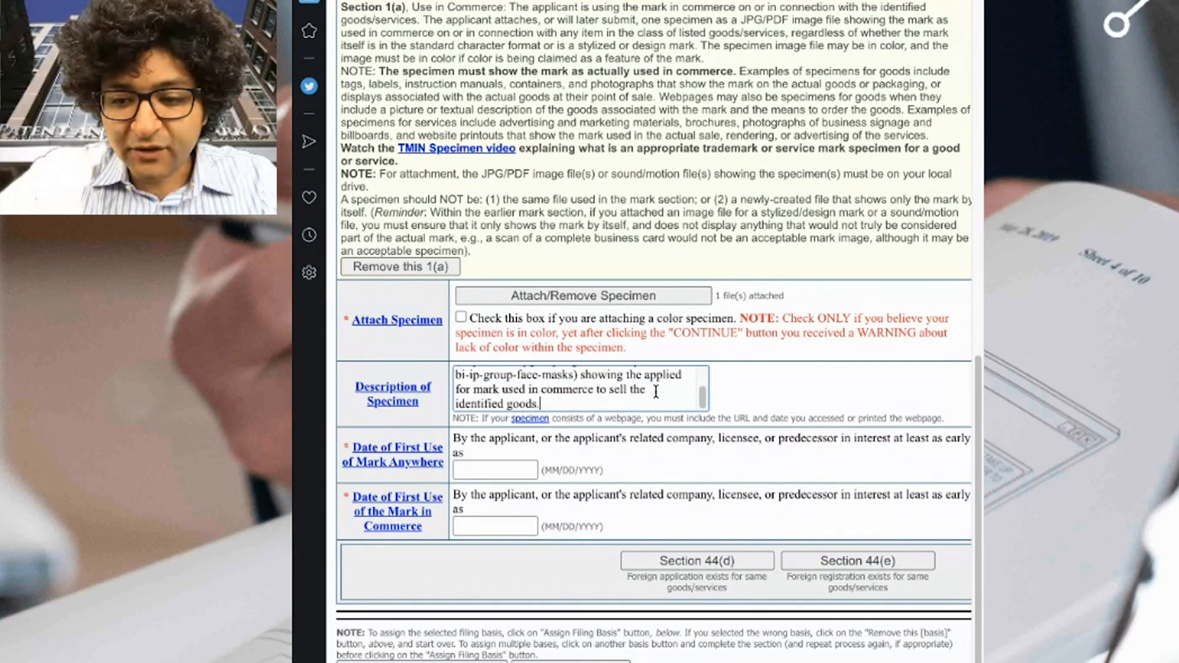
text(  The screenshow t)
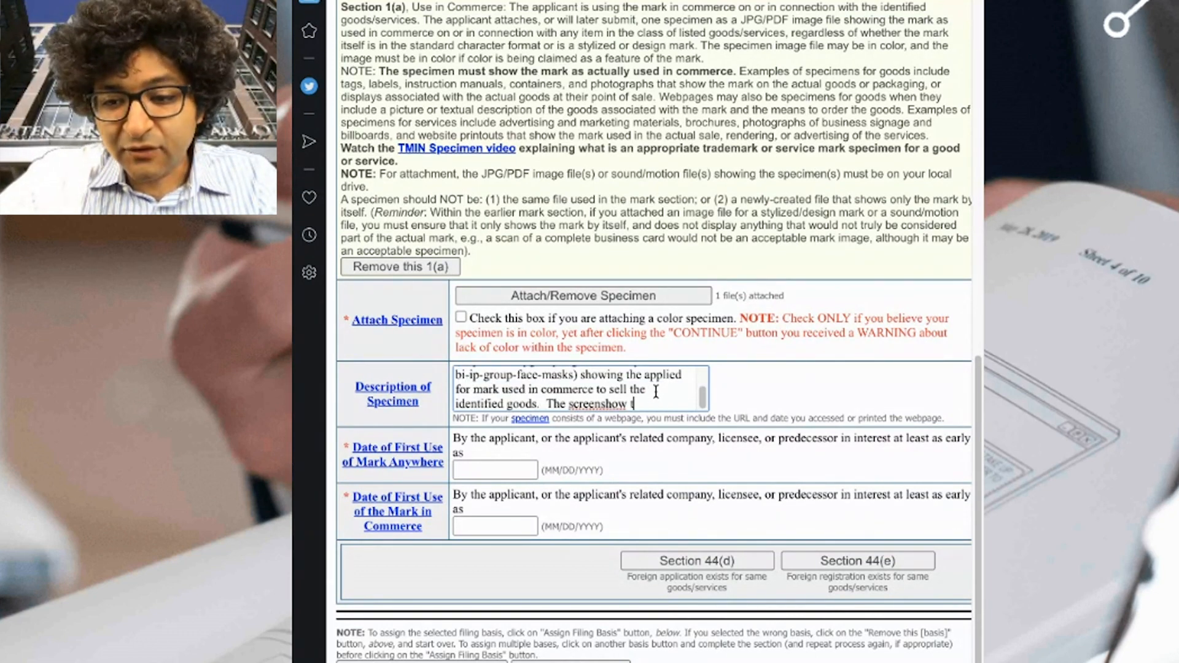
key(BackSpace)
key(BackSpace)
key(BackSpace)
text(t includes a)
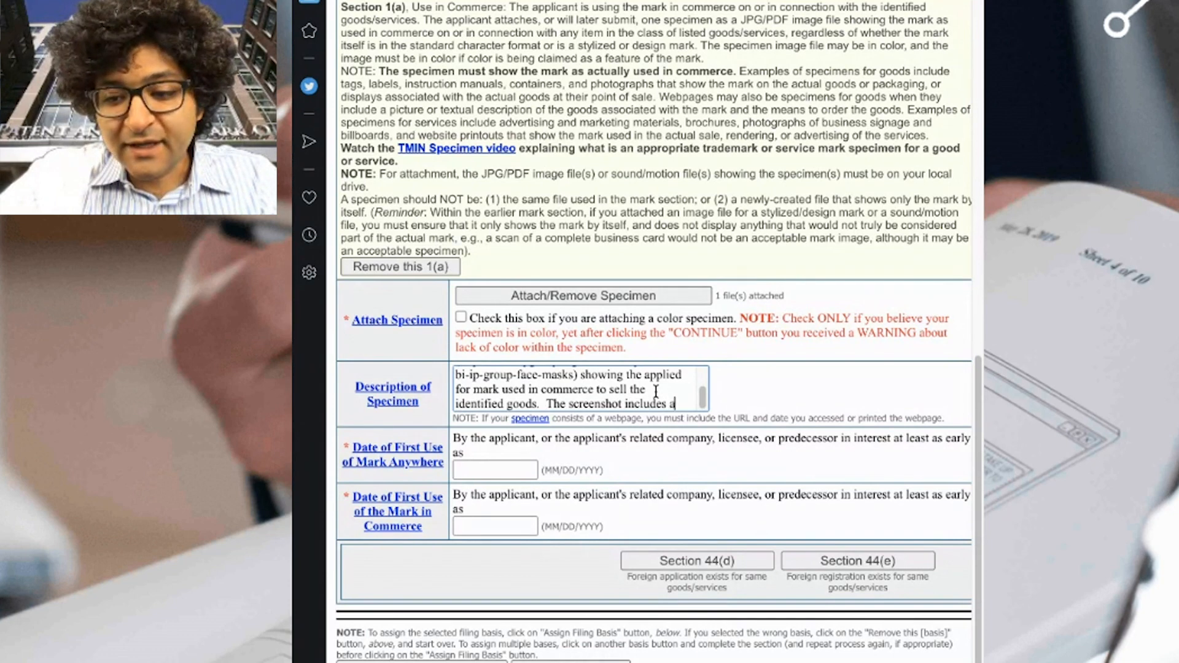
text(n image showing the )
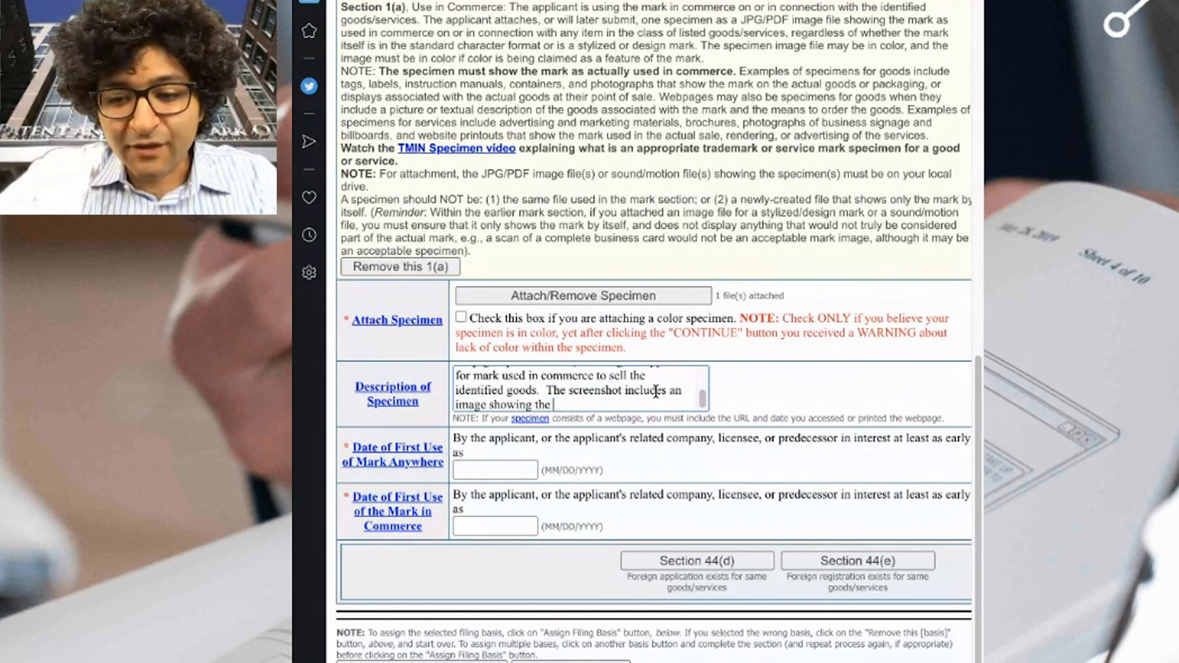
text(goods with a la)
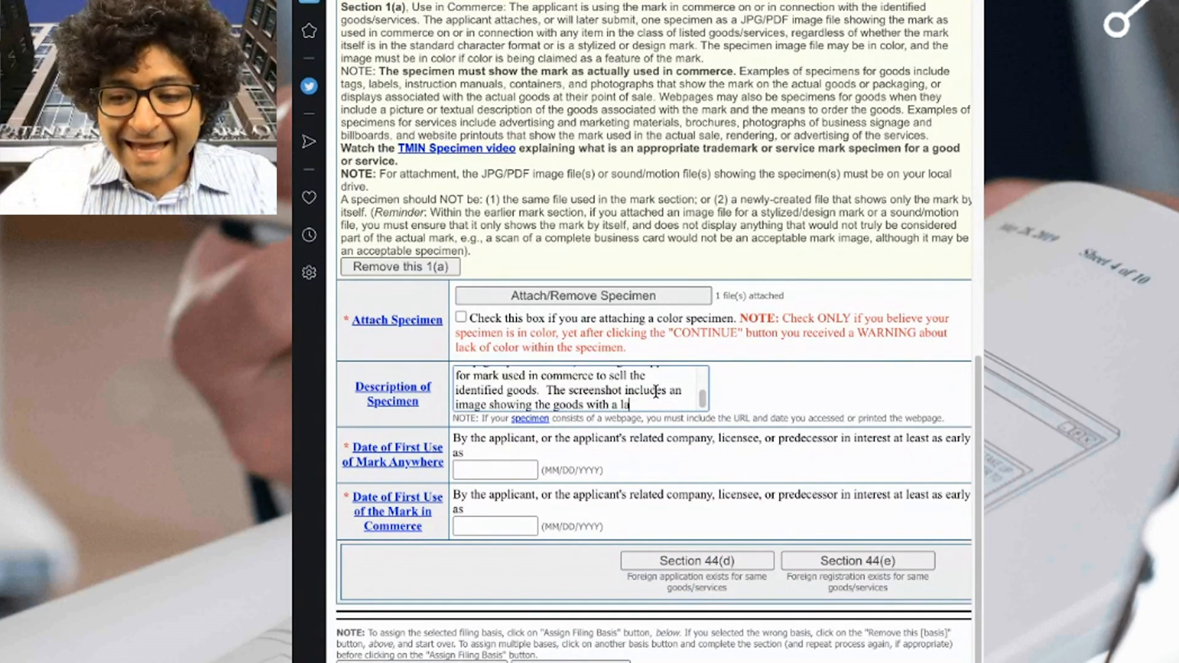
text(bel havi)
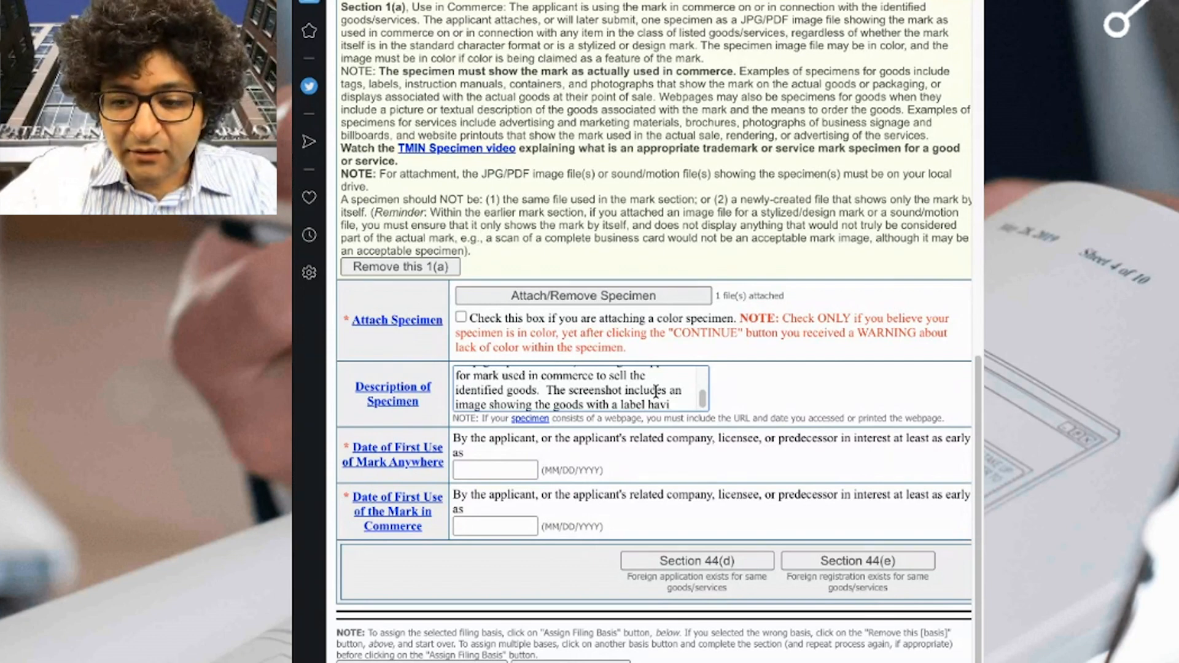
text(nearing the mark)
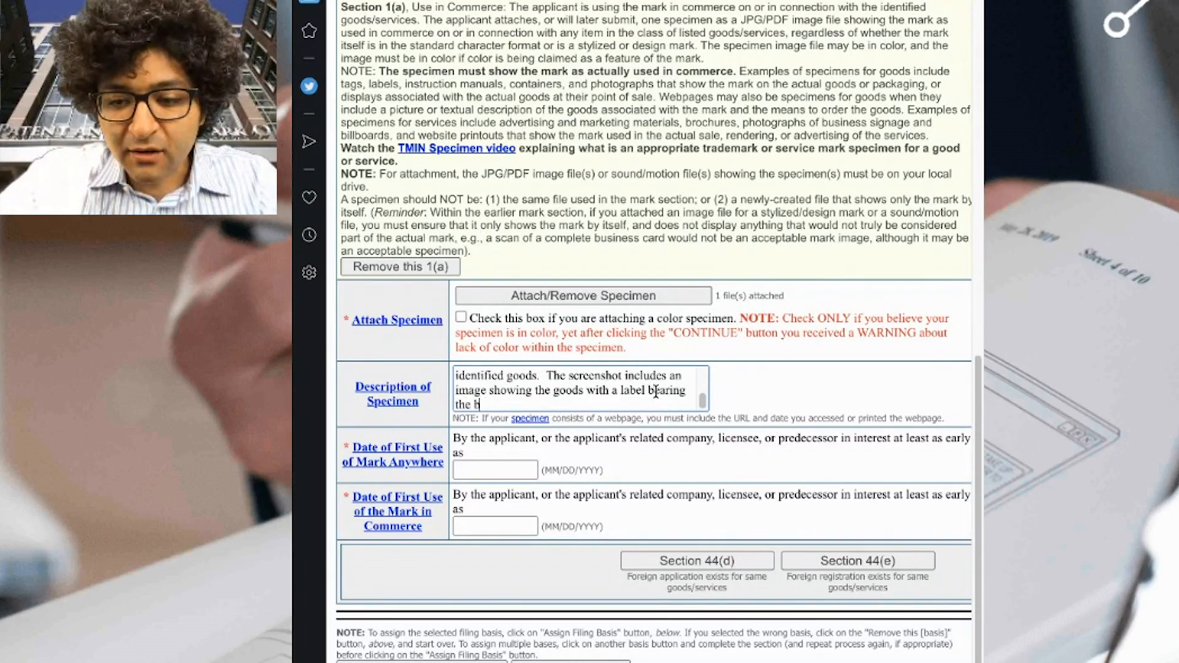
text( afeixed)
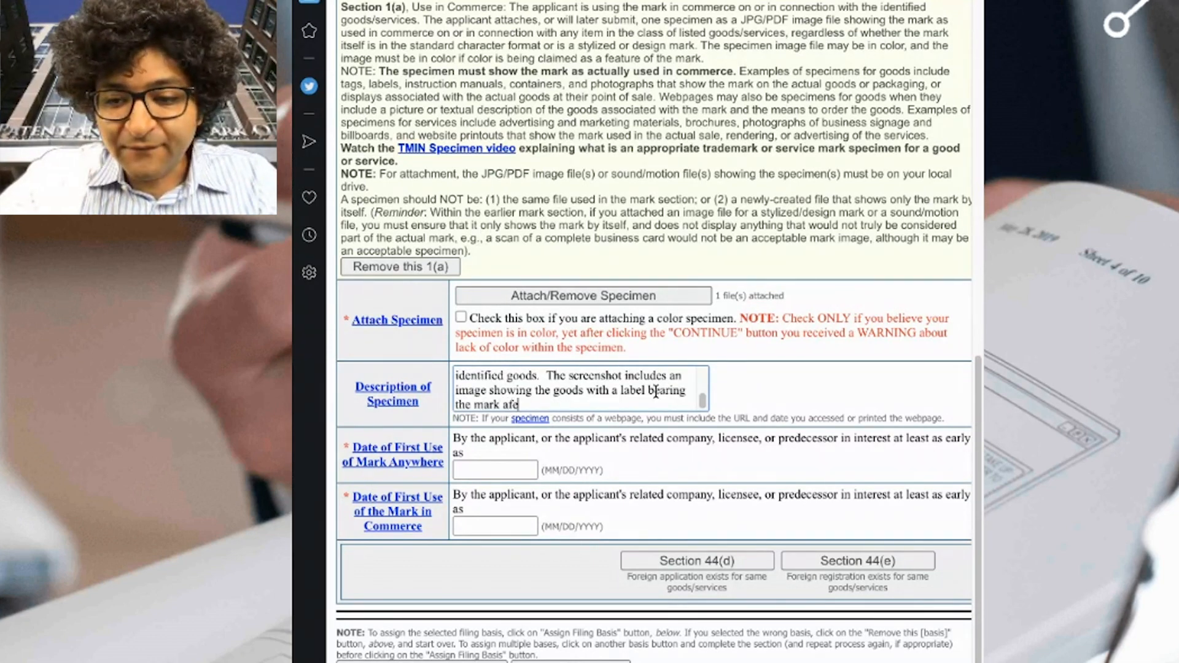
key(BackSpace)
key(BackSpace)
key(BackSpace)
key(BackSpace)
key(BackSpace)
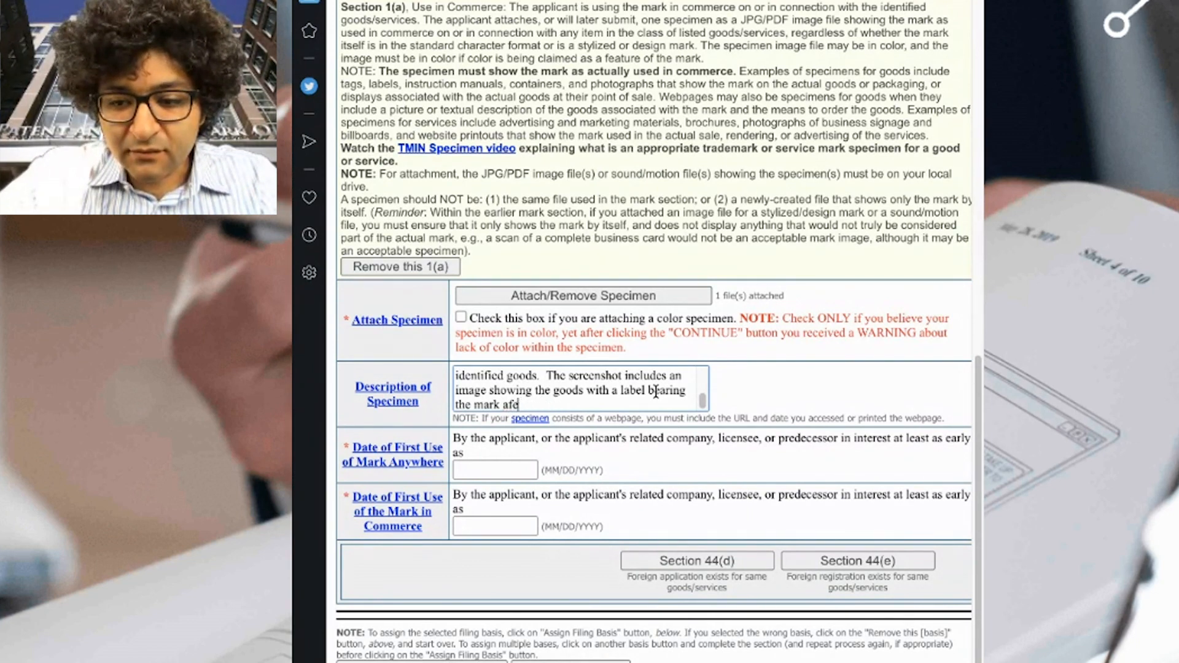
text(fixed to the goods.)
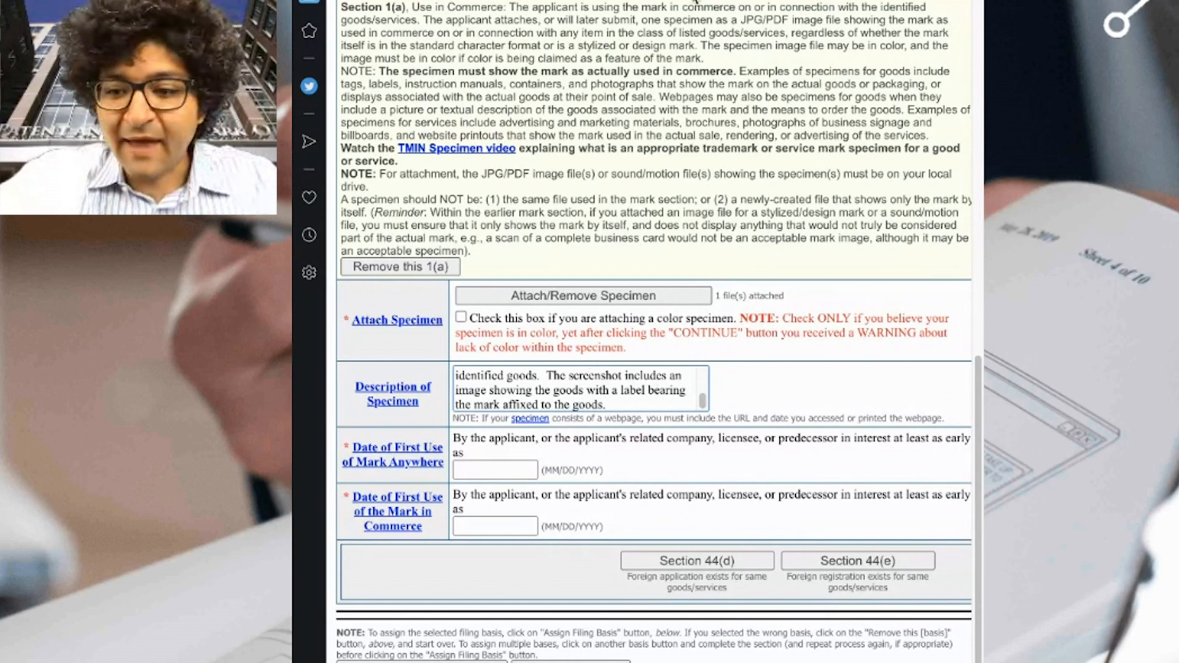
key(ctrl+Tab)
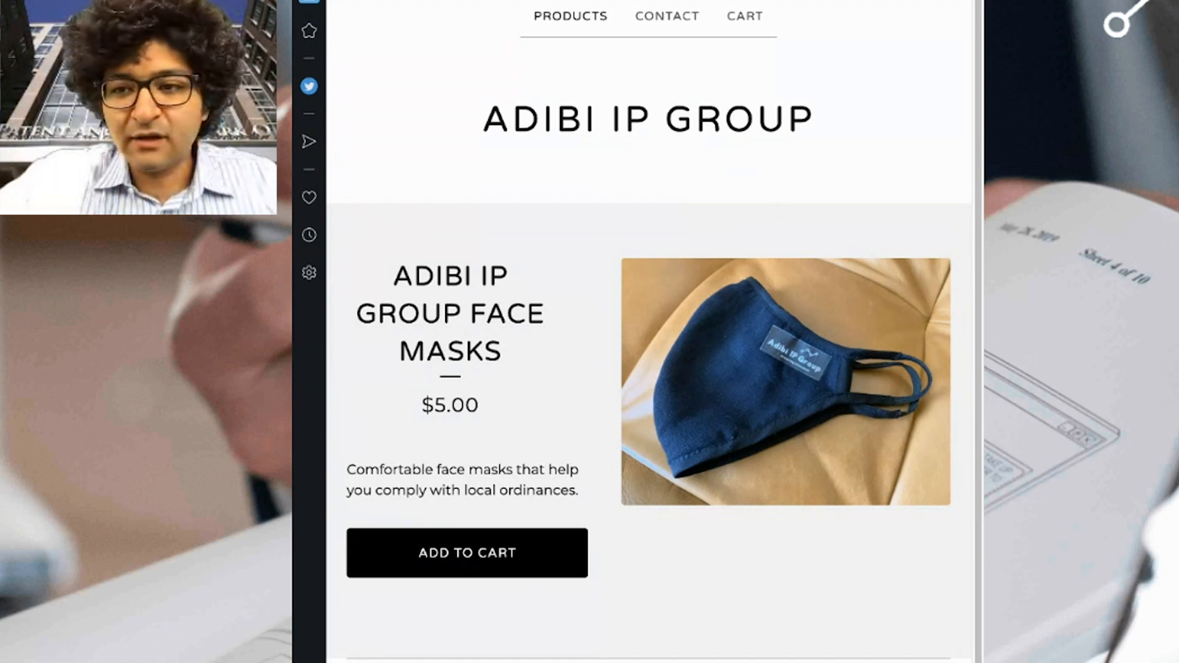
Highlight the ADIBI IP GROUP FACE MASKS heading and store title in Big Cartel, then return to the TEAS form.
drag(398, 278, 557, 329)
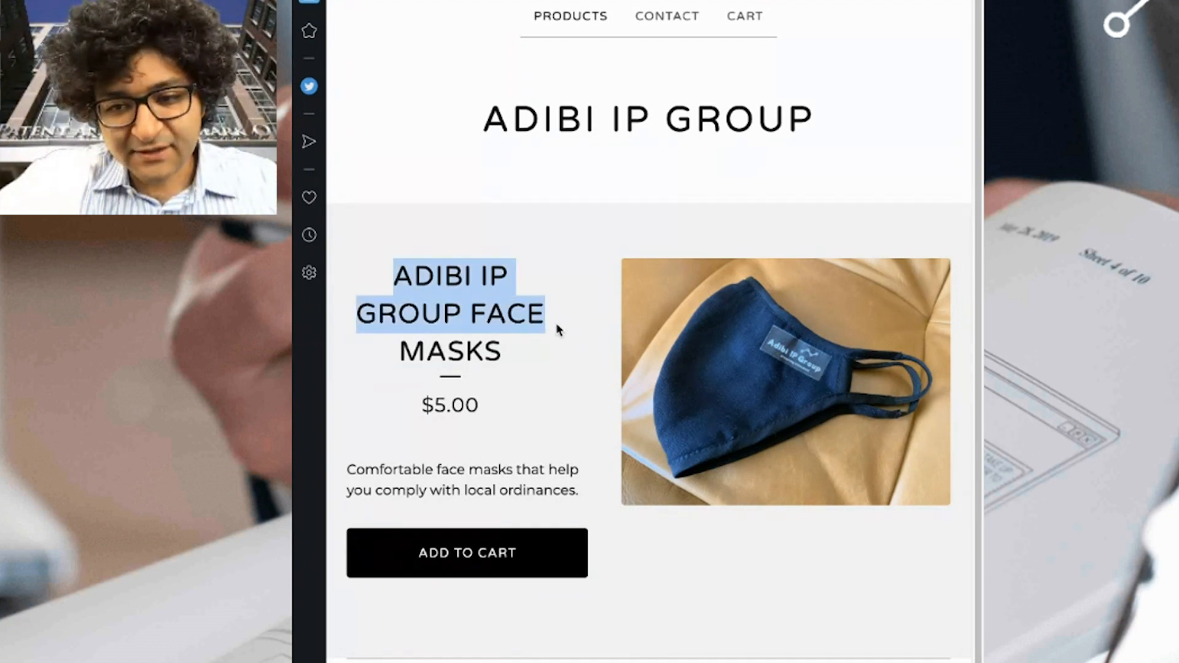
drag(360, 253, 457, 310)
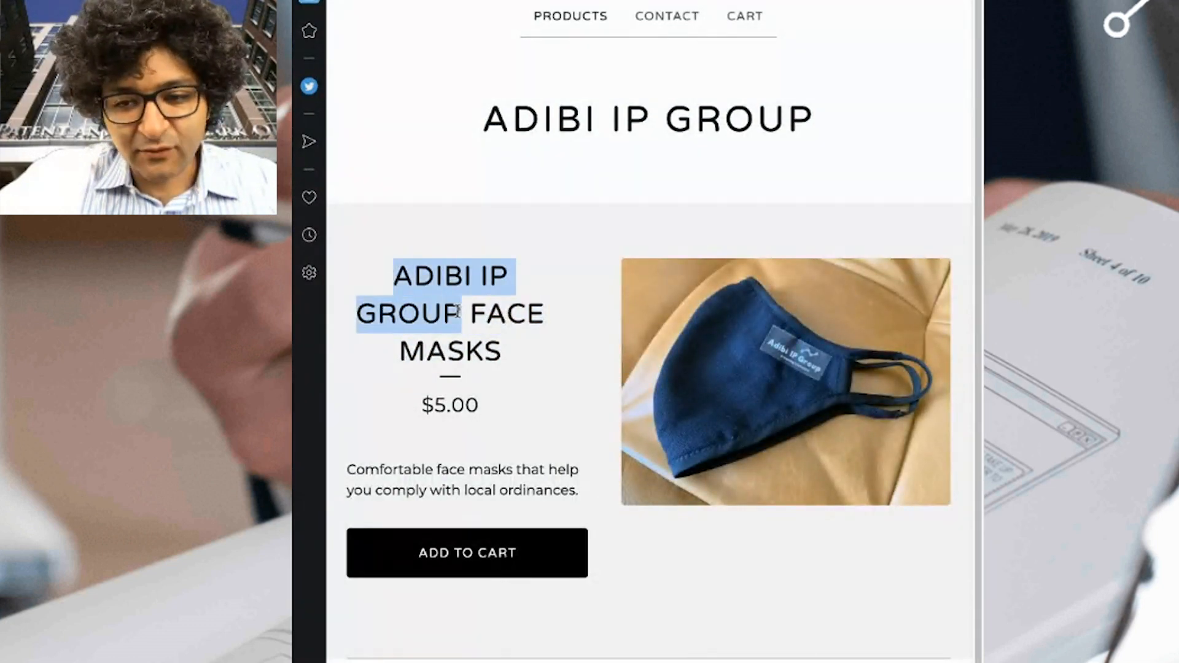
drag(482, 120, 817, 119)
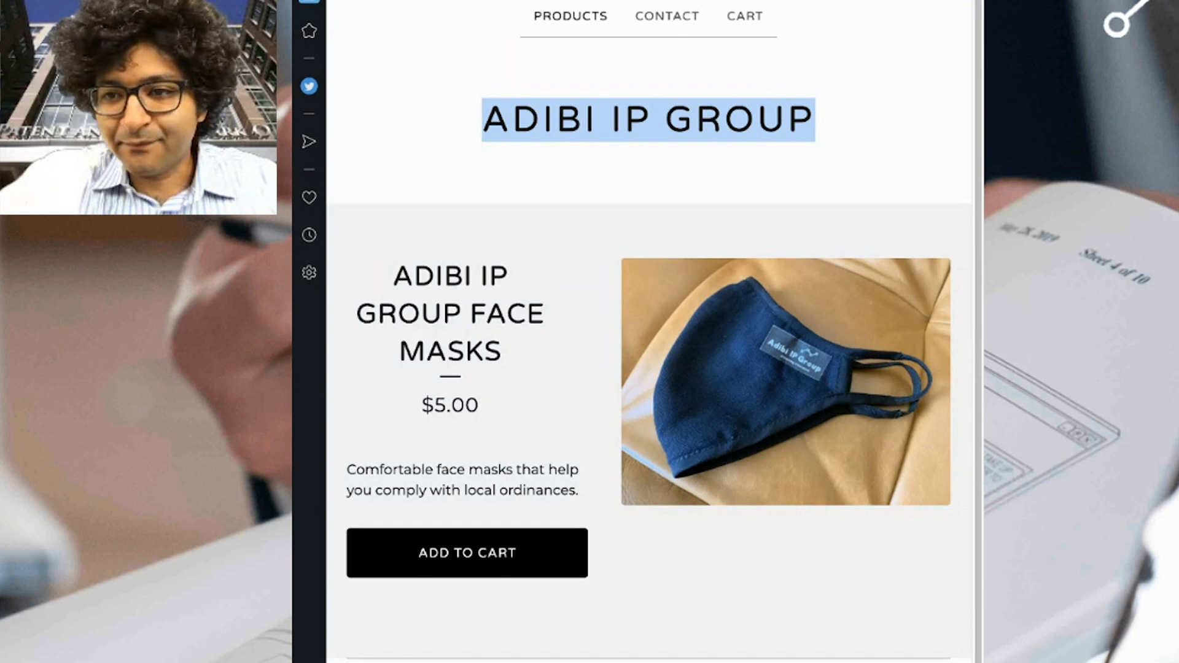
key(ctrl+Tab)
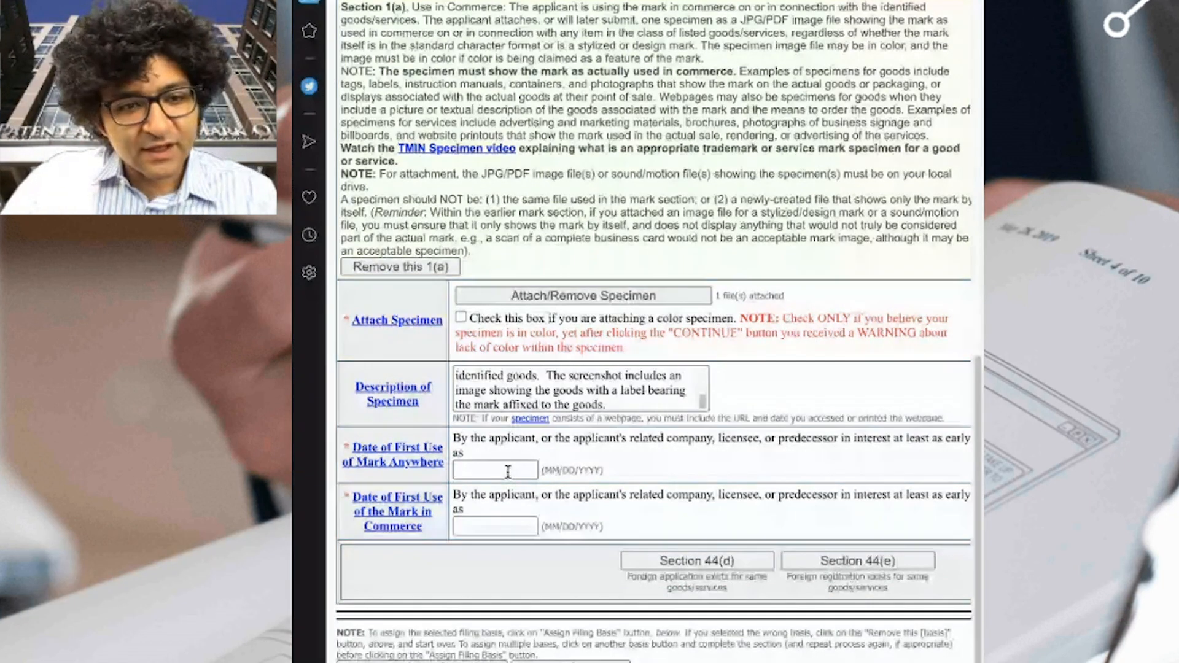
Enter first use anywhere as 01/6/2020 and first use in commerce as 4/15/2020.
click(504, 469)
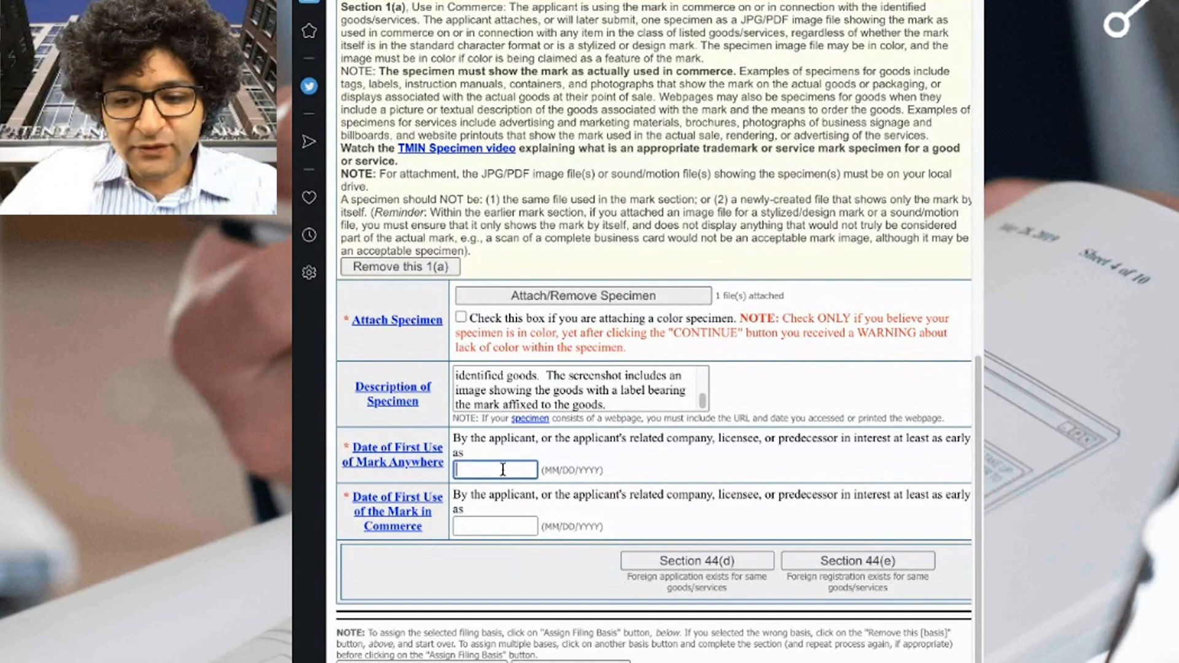
text(01/6)
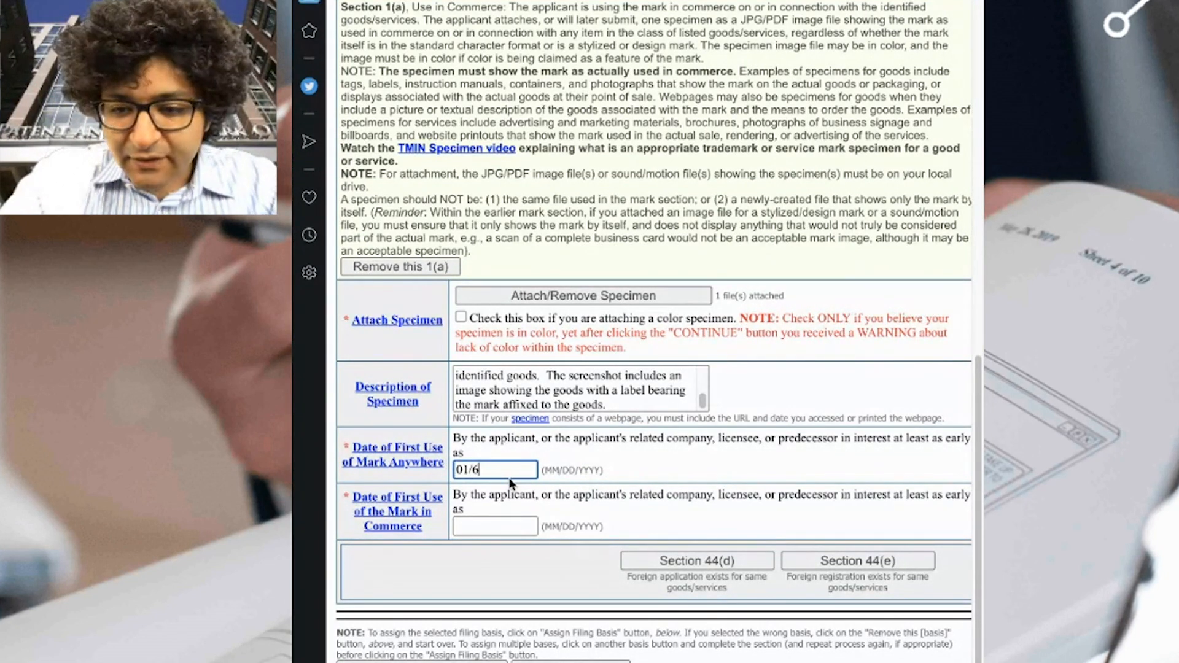
text(/2020)
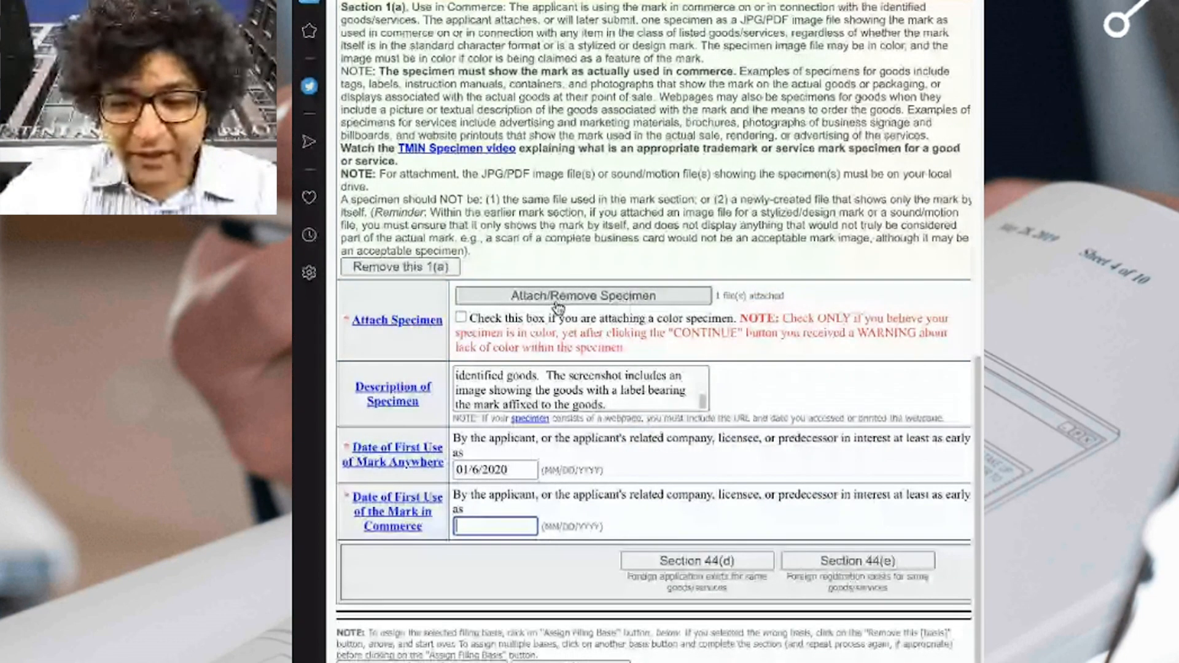
text(4)
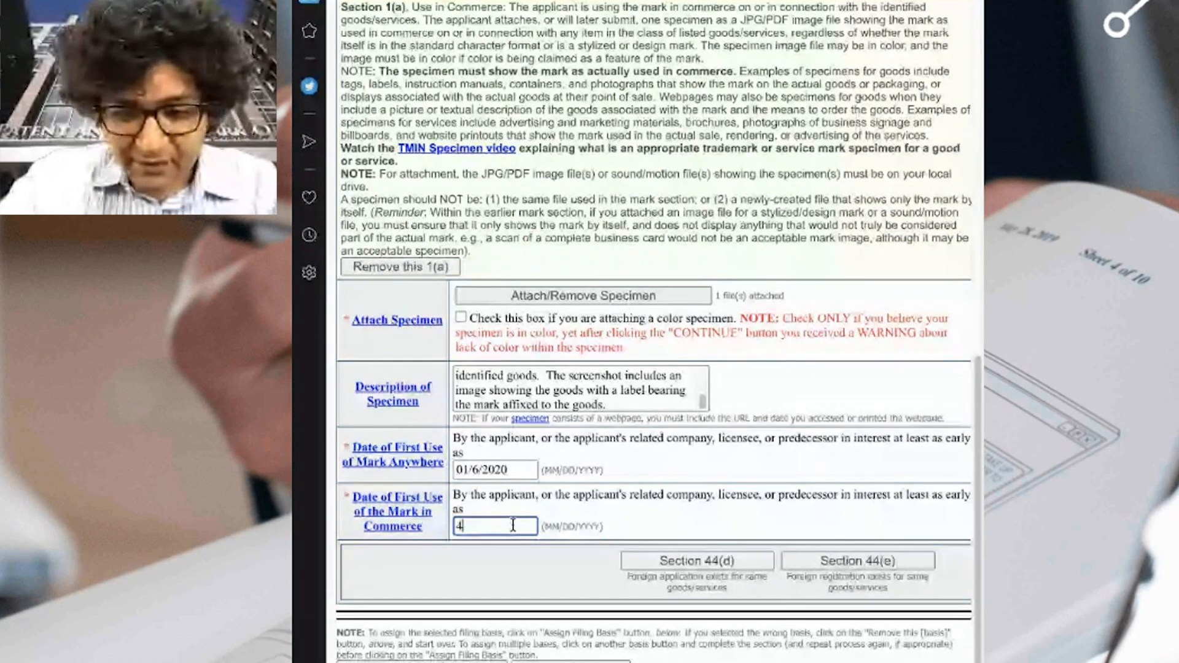
text(/)
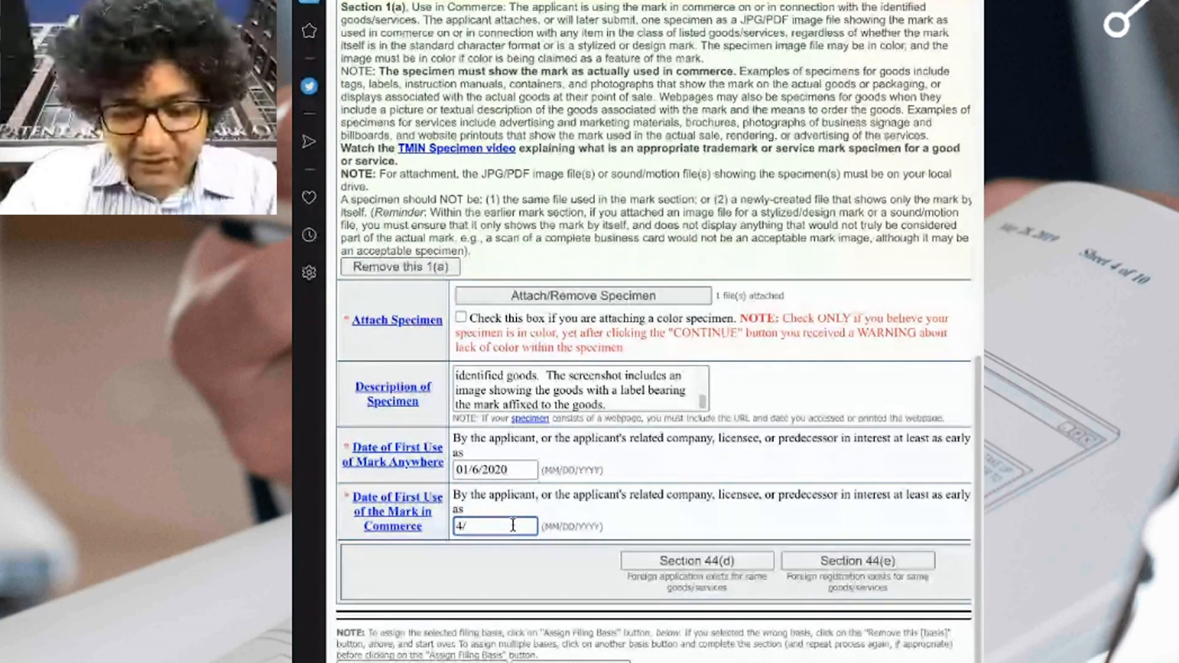
text(15/2020)
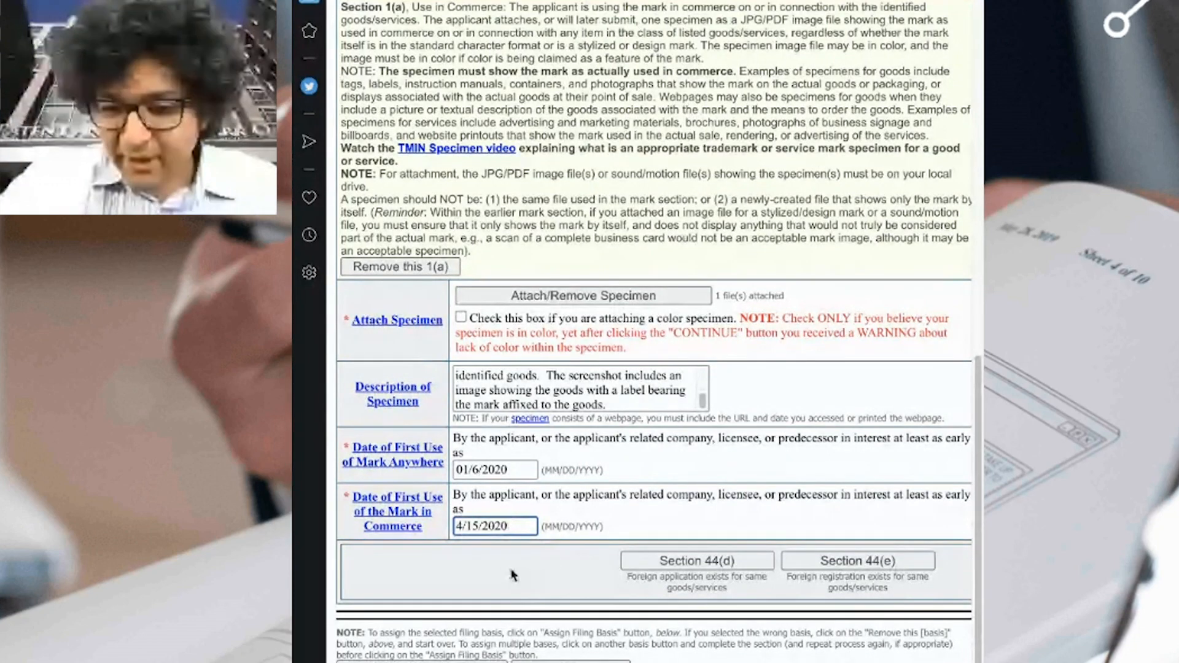
click(503, 551)
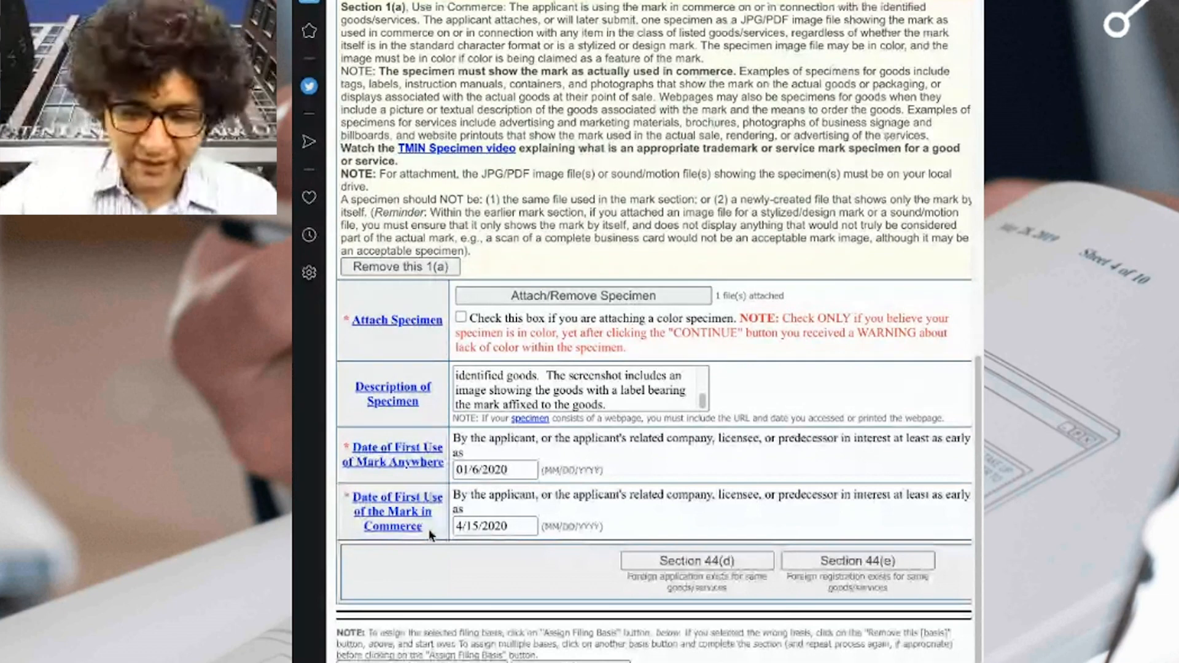
click(488, 528)
click(494, 554)
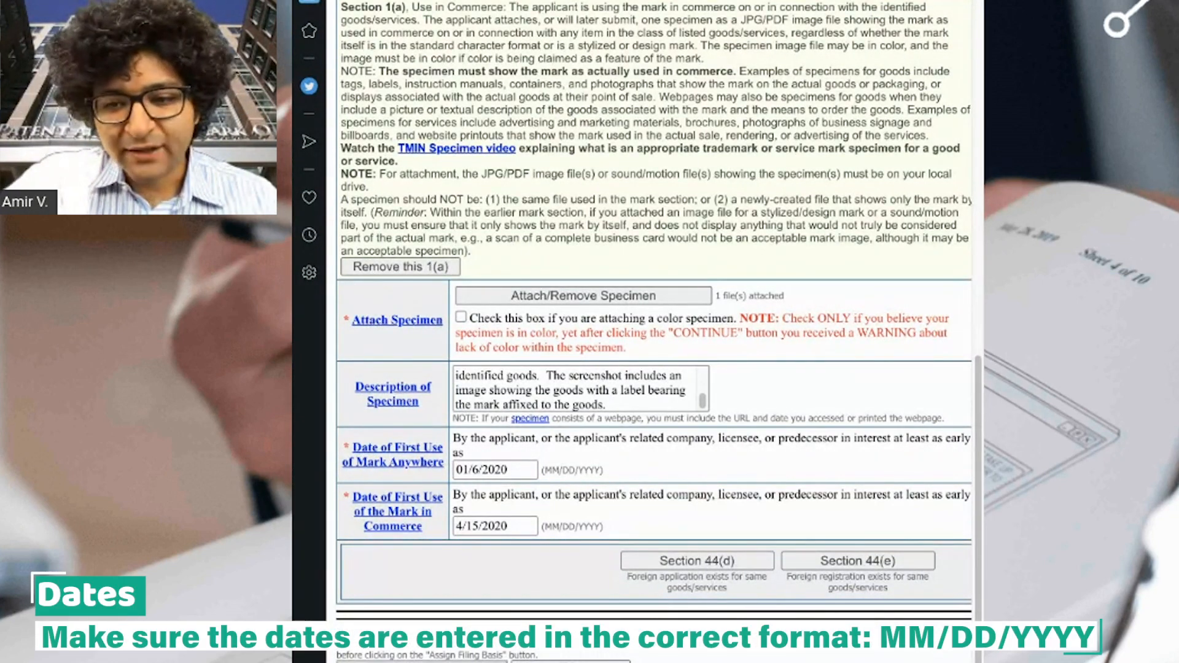
Add leading zeros so the dates read 01/06/2020 and 04/15/2020, then assign the filing basis.
click(472, 440)
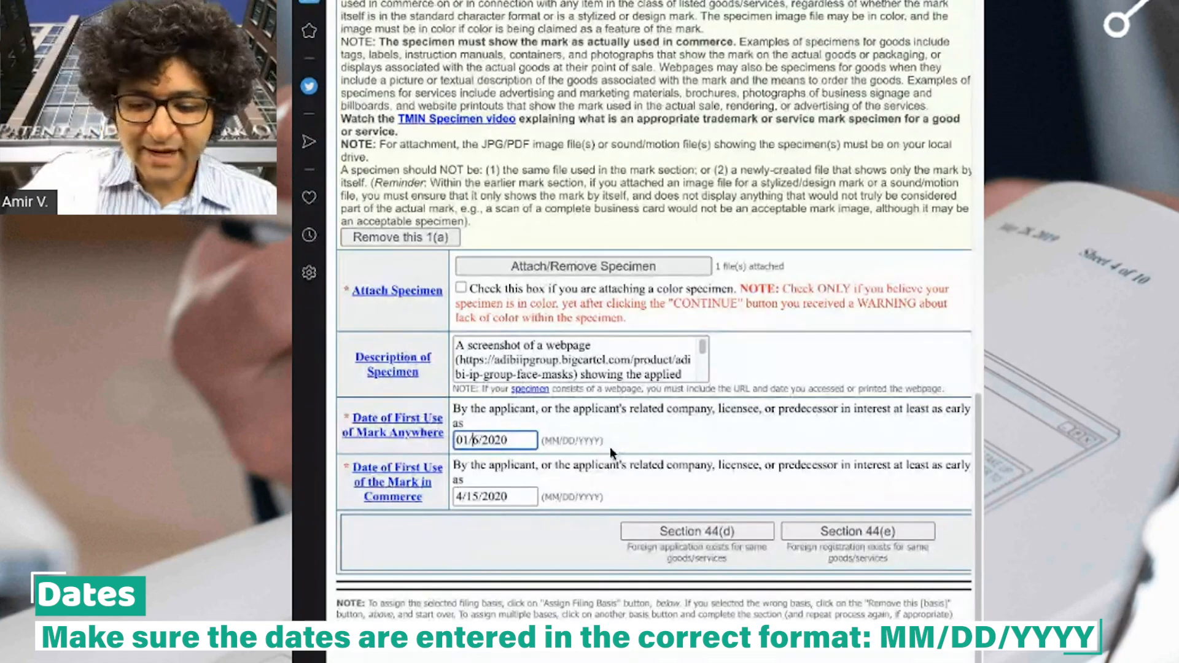
text(0)
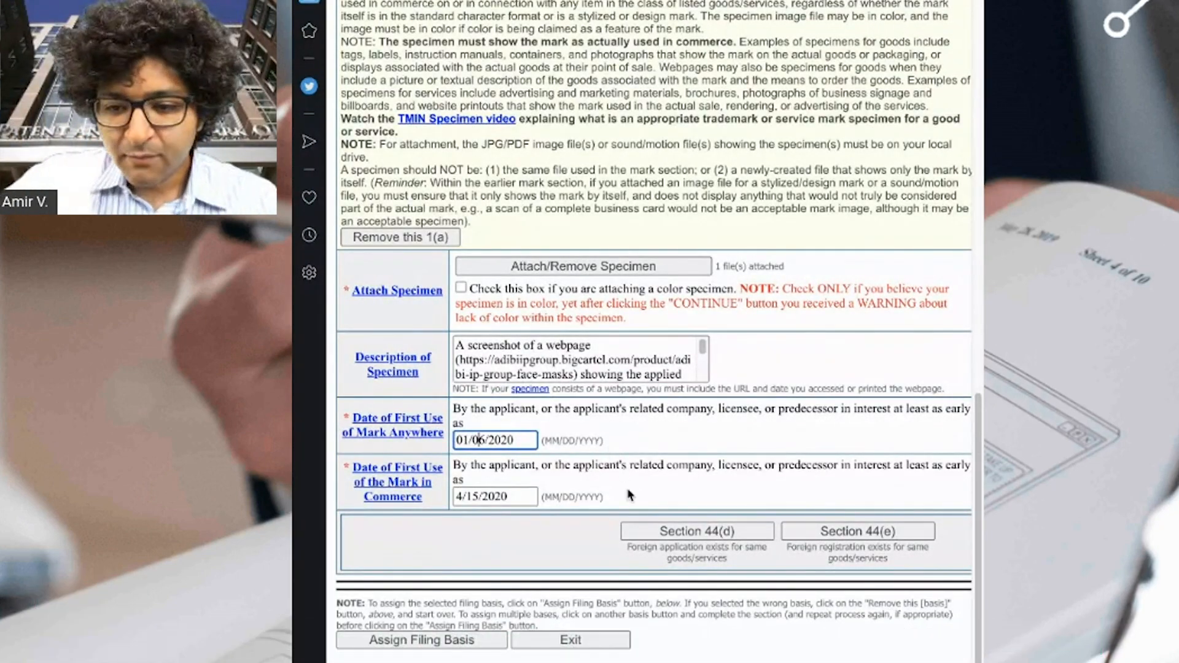
click(458, 496)
text(0)
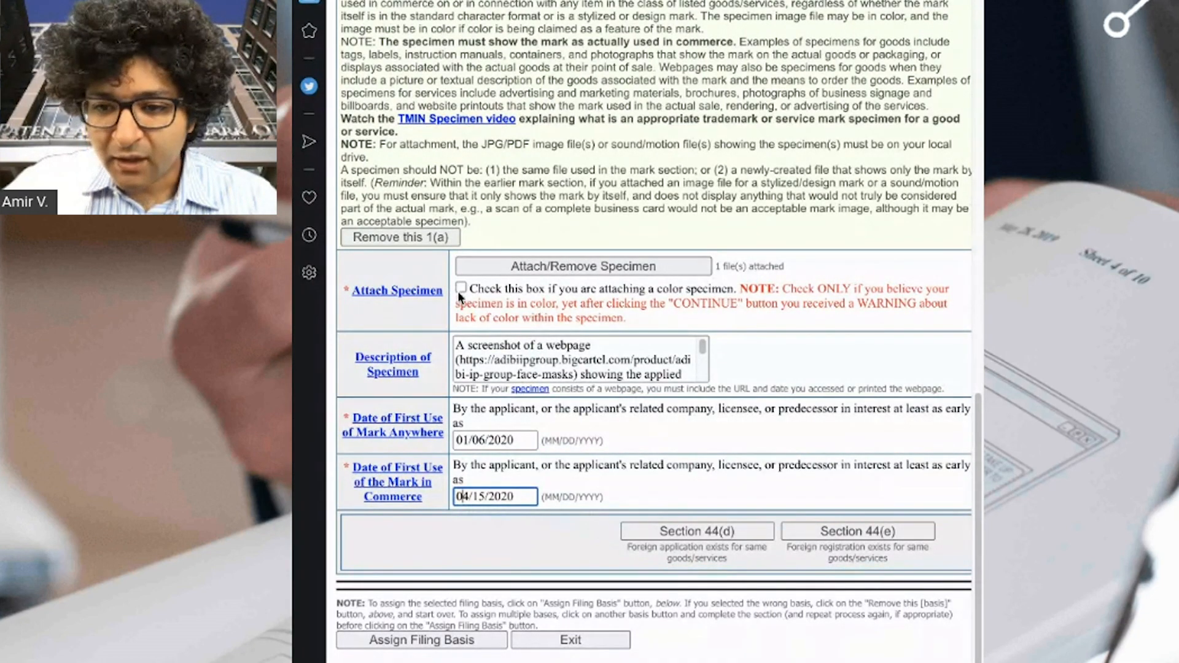
click(487, 639)
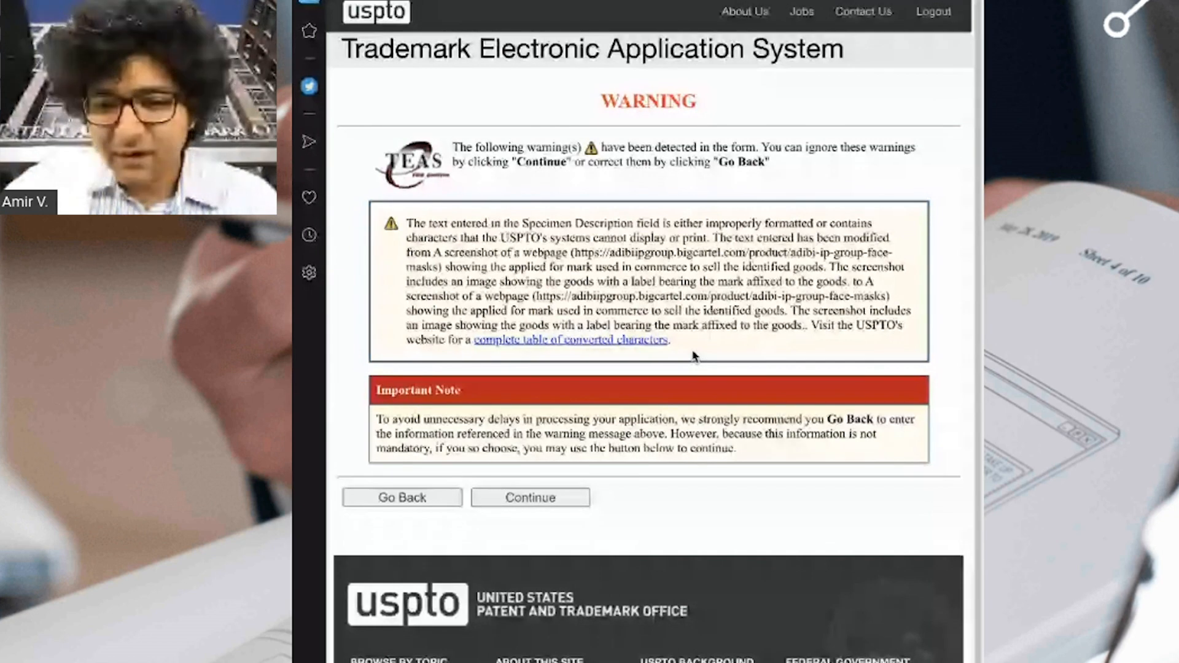
Accept the specimen description warning and continue past the class 025 knit face masks goods page.
drag(659, 224, 574, 224)
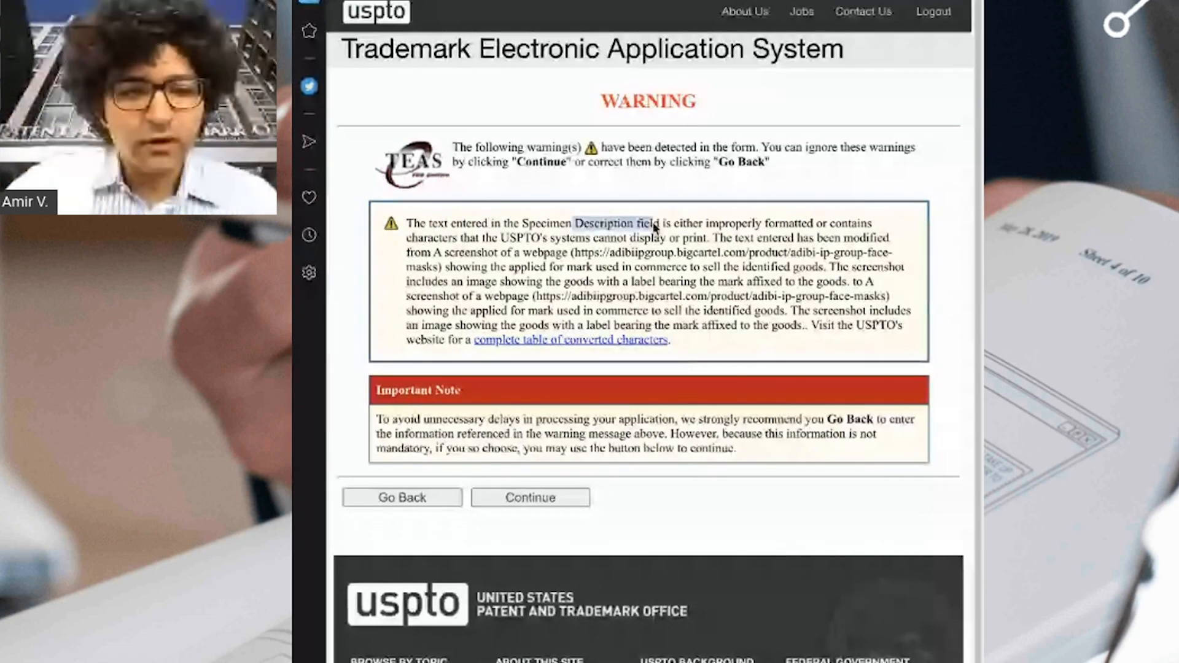
click(553, 498)
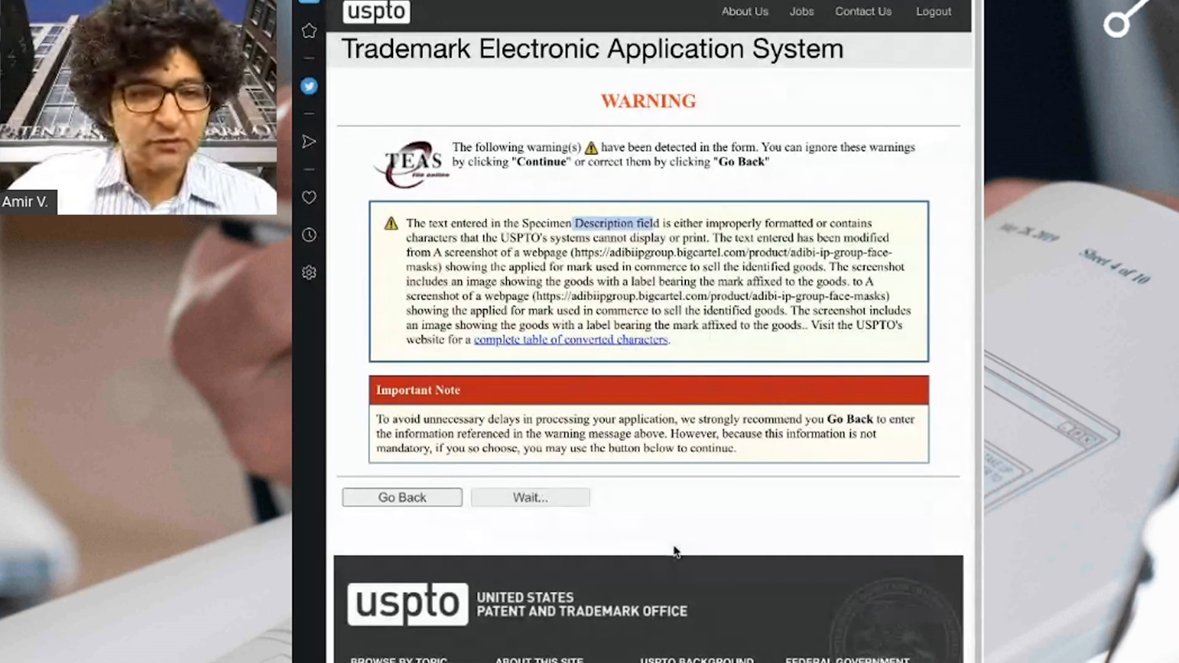
scroll(675, 550, down, 15)
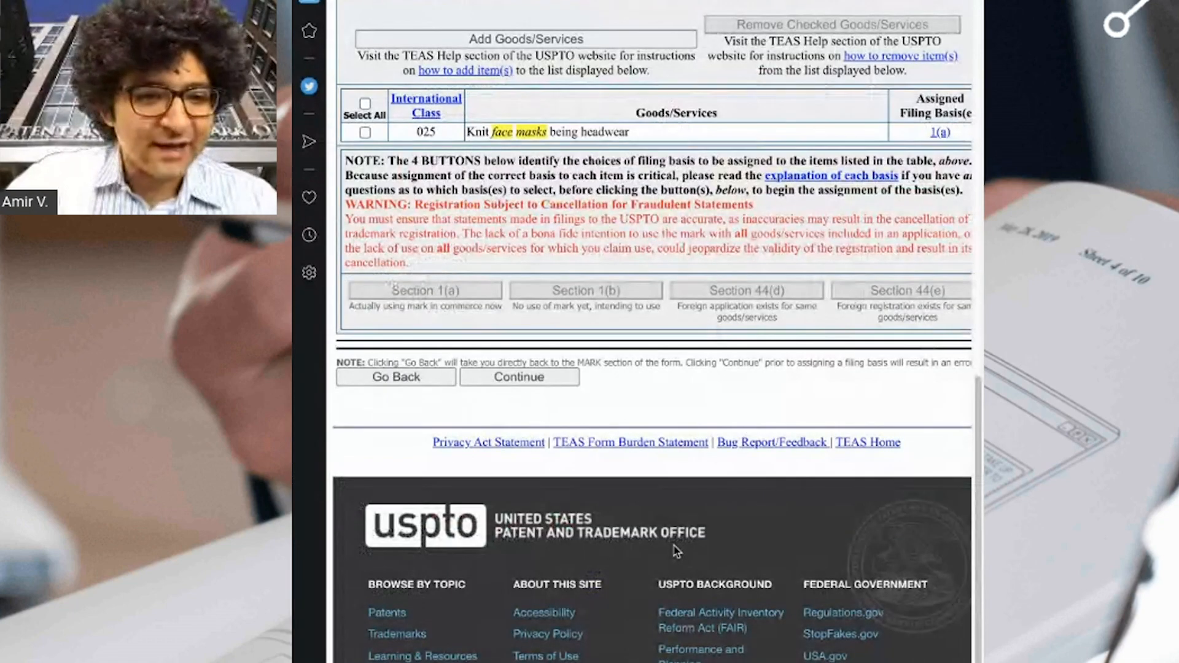
scroll(706, 433, up, 2)
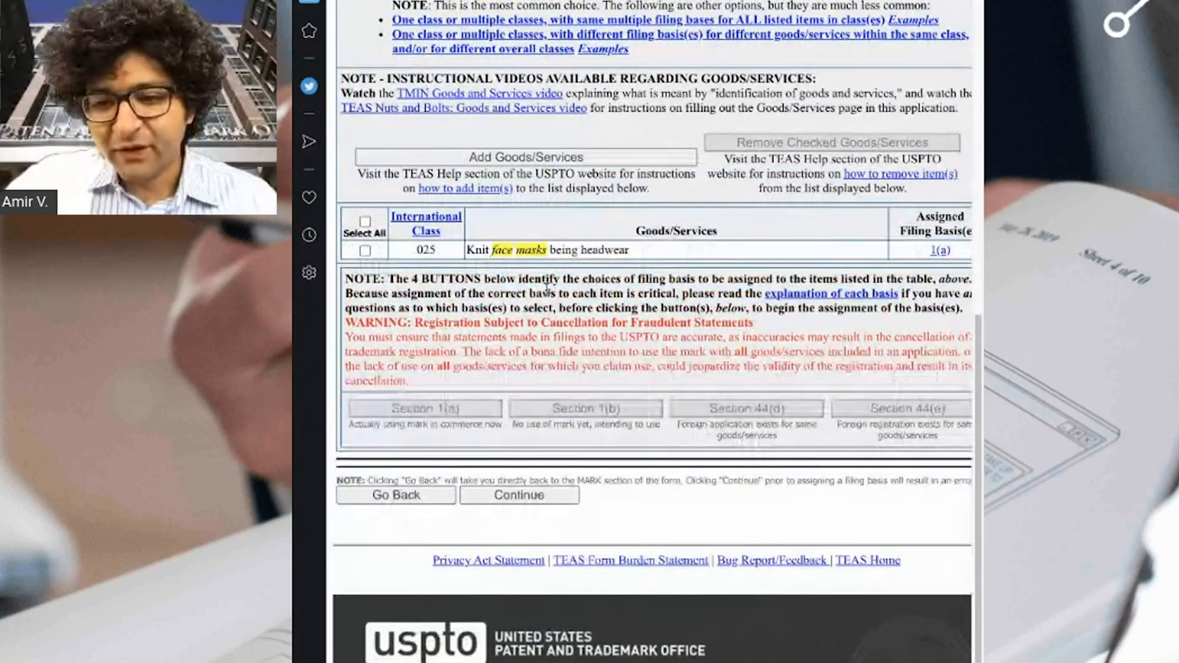
drag(413, 250, 632, 253)
click(628, 253)
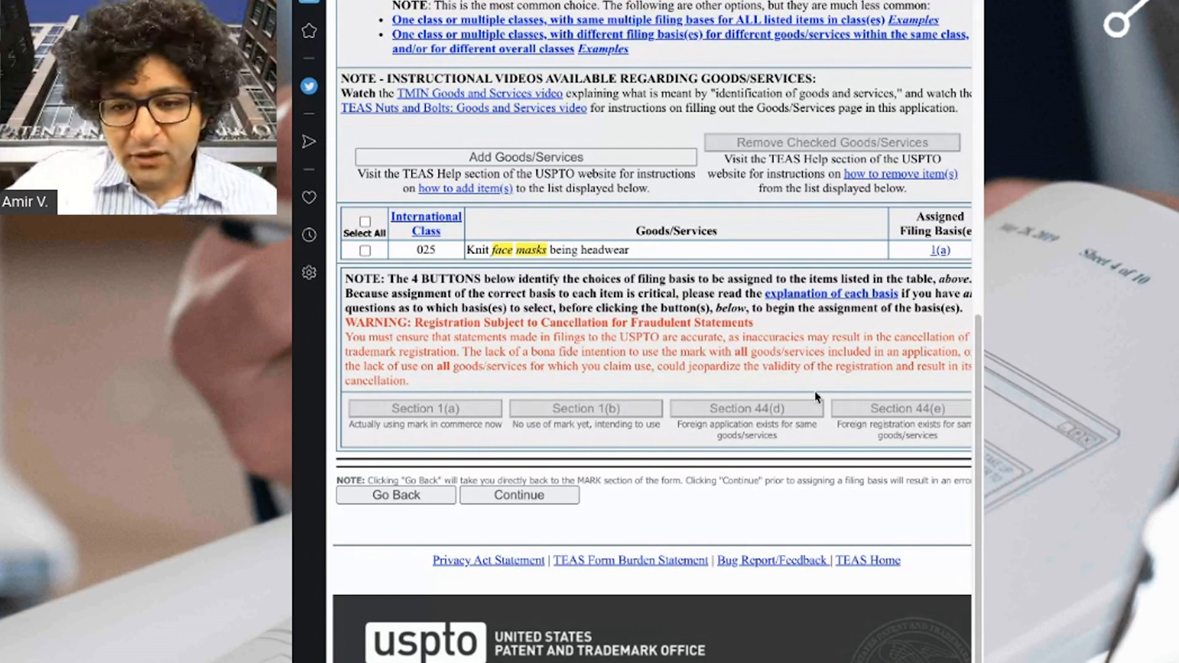
click(551, 500)
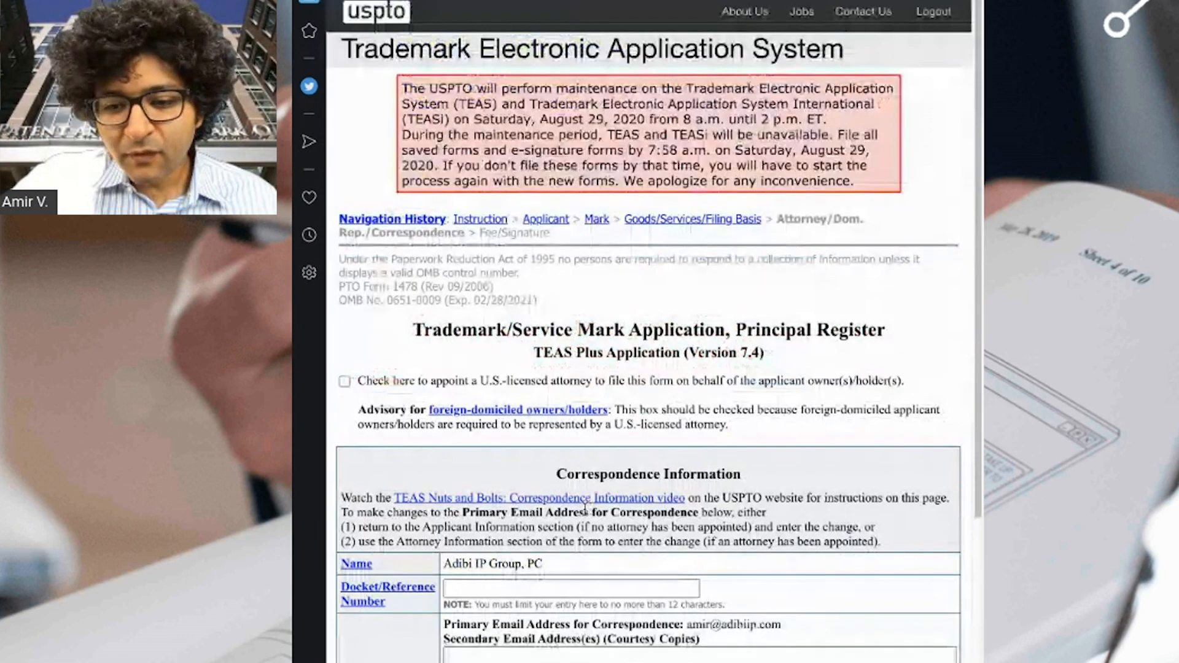
Enter docket number AIPG-T01 and add a secondary courtesy-copy e-mail address.
scroll(618, 511, down, 1)
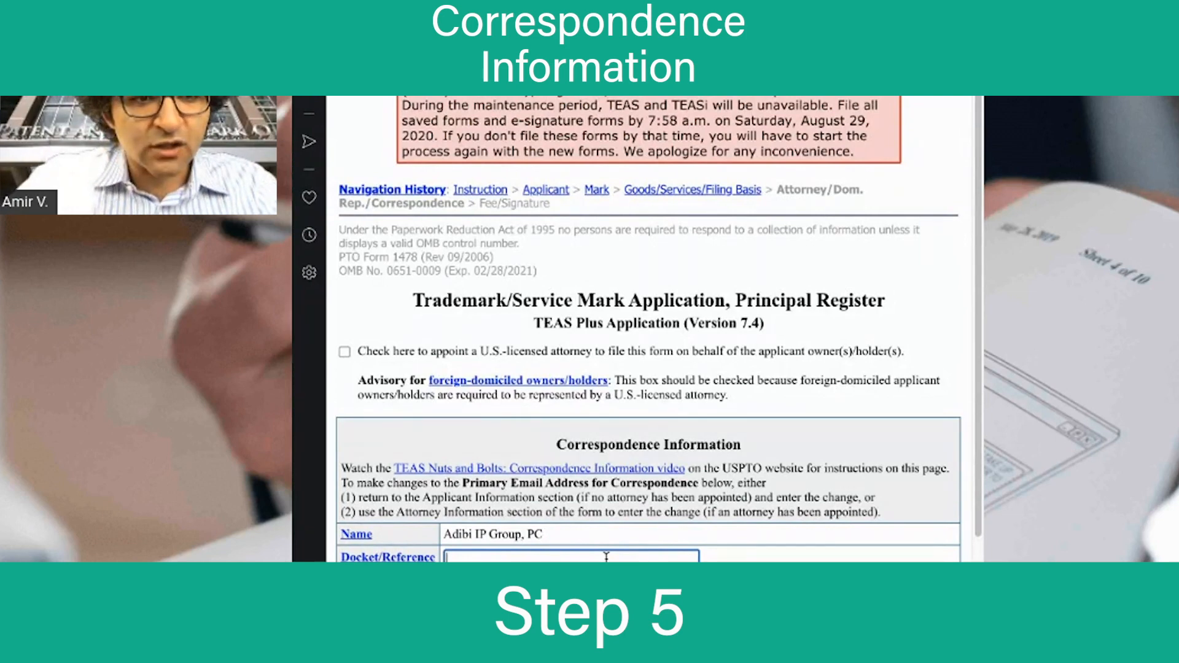
text(A)
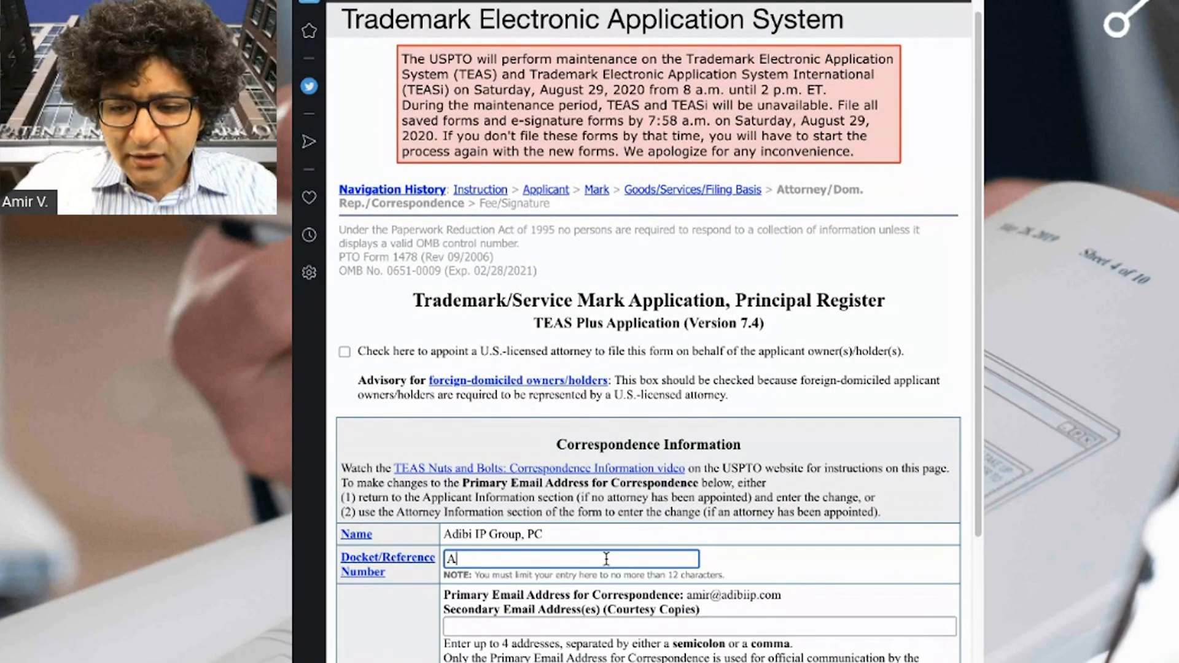
text(IPG-T01)
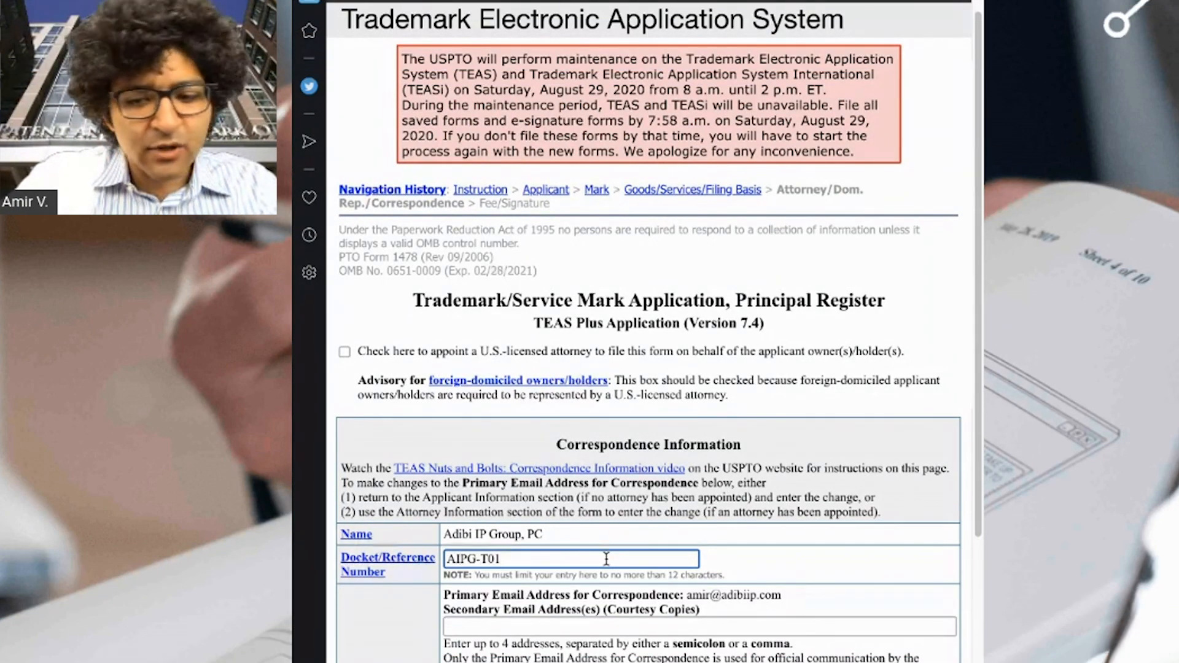
scroll(750, 580, down, 3)
click(760, 509)
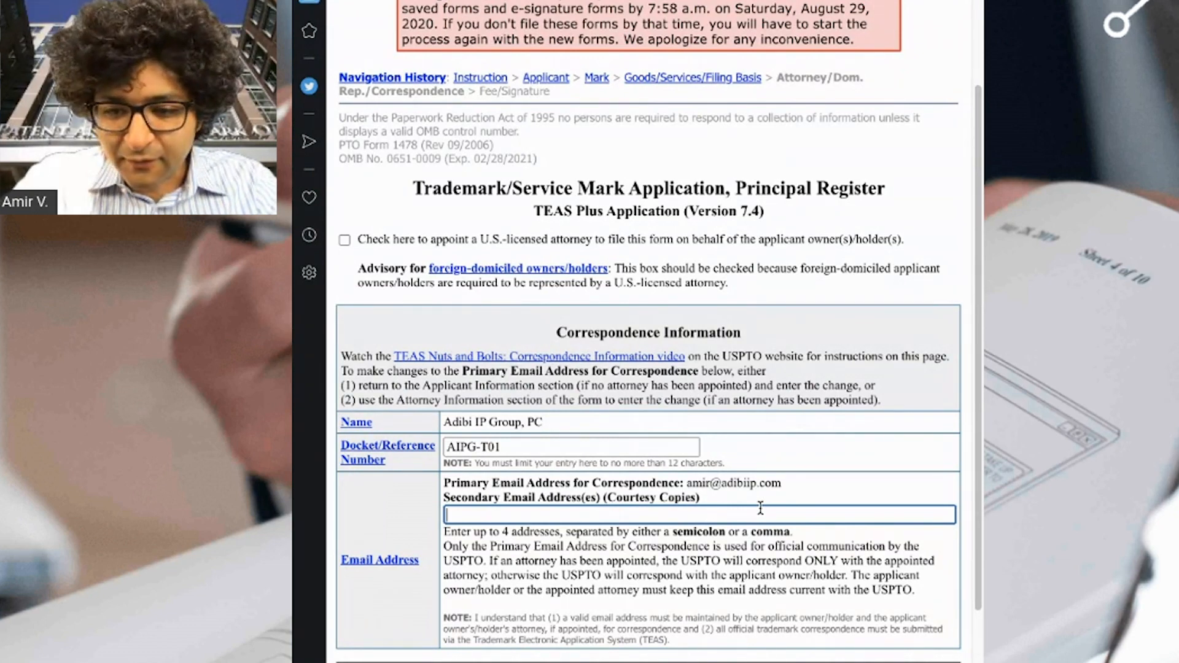
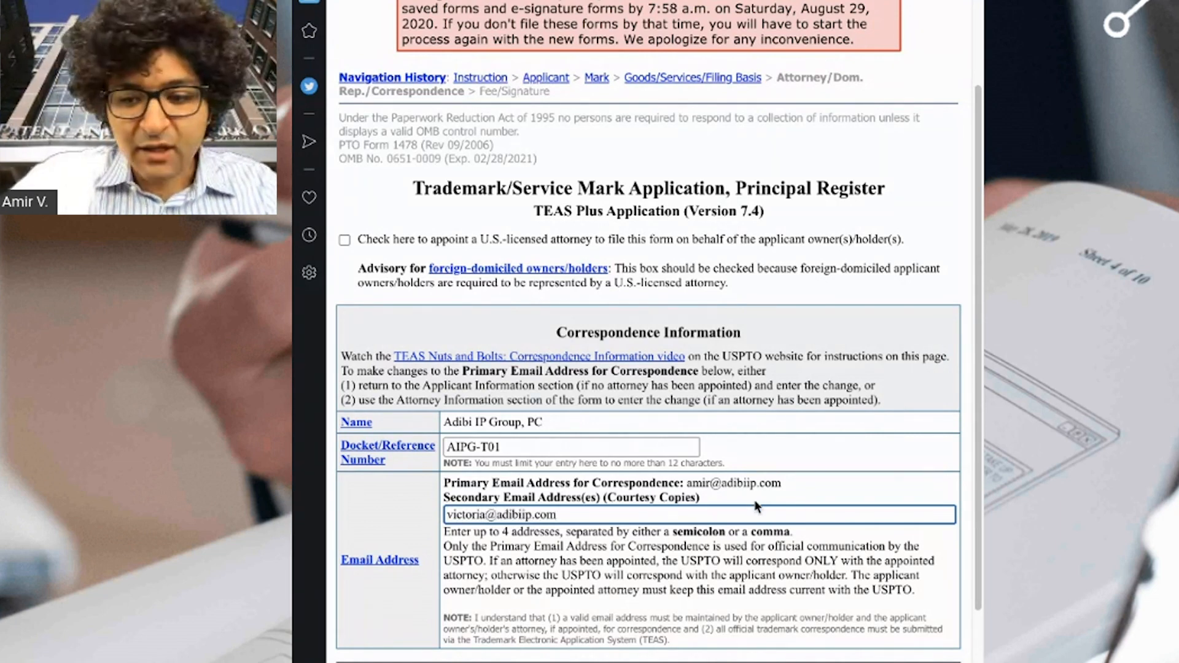
click(777, 546)
click(578, 516)
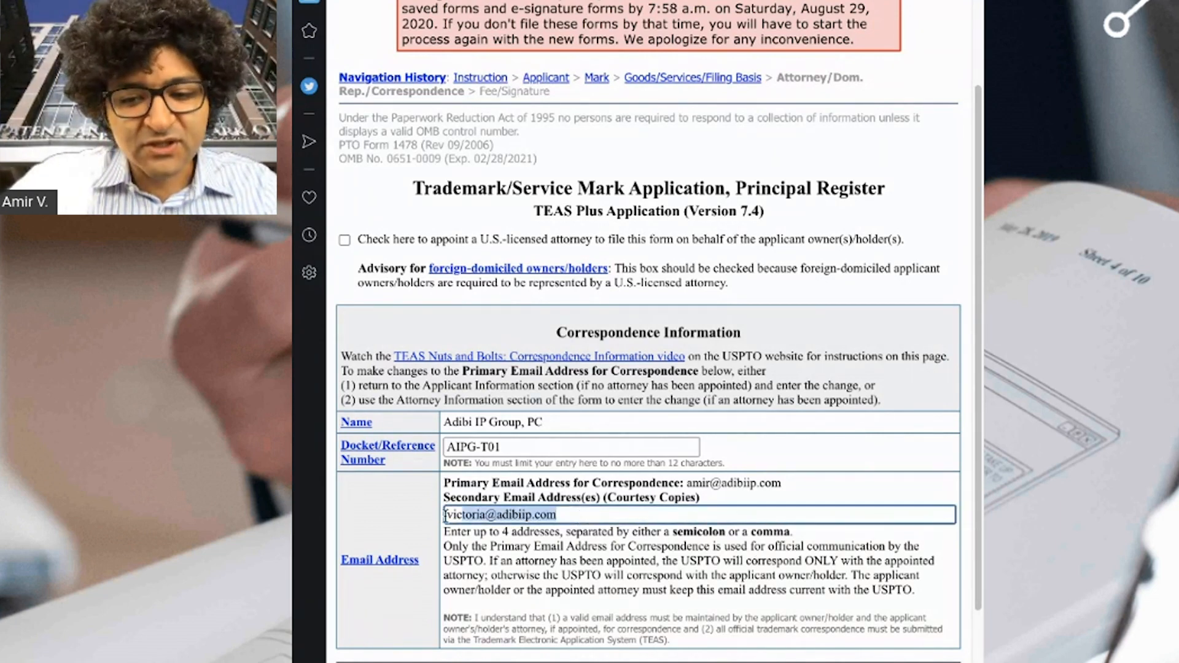
click(657, 574)
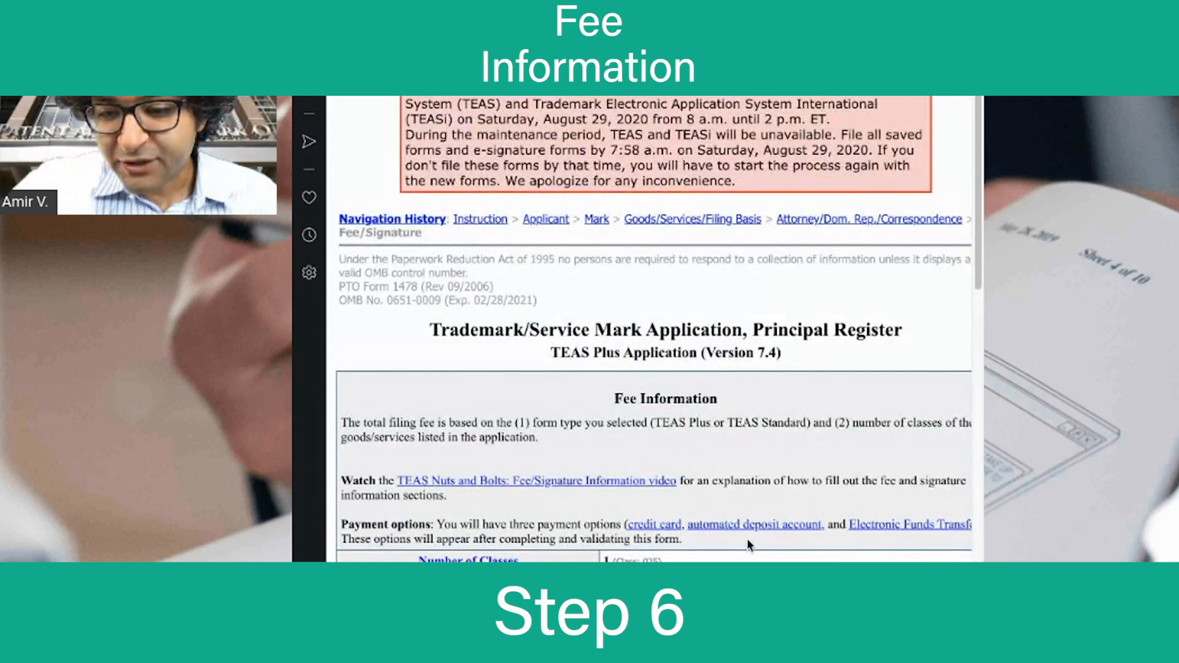
Review the fee section showing the $225 total fee due.
scroll(748, 544, down, 2)
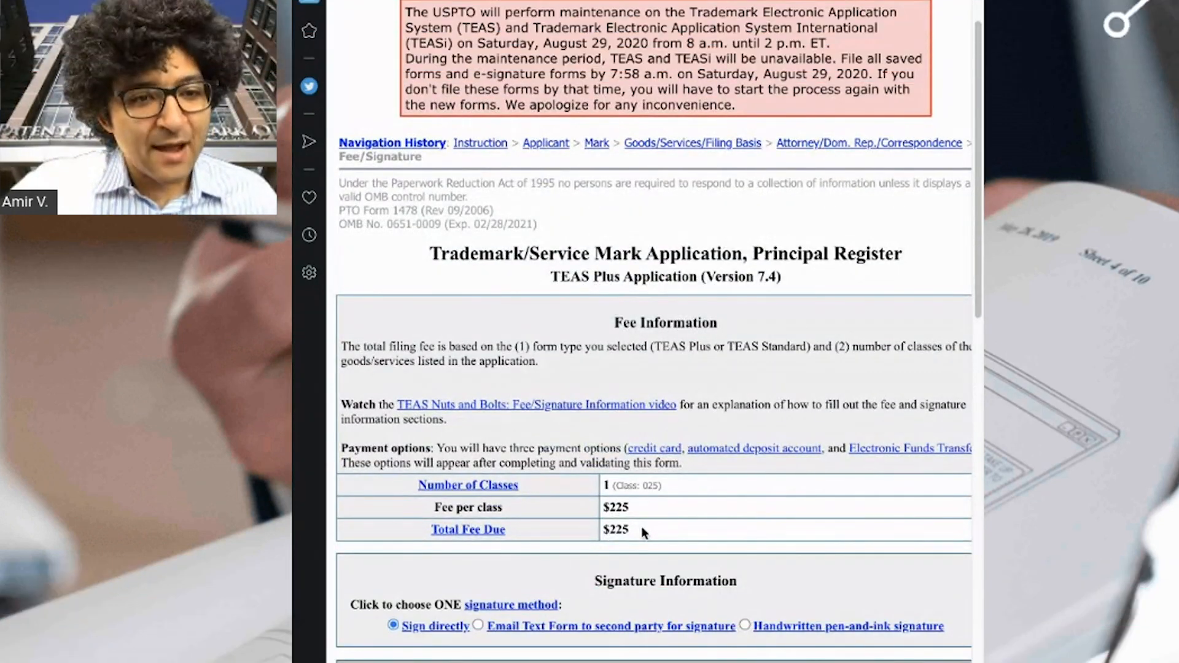
drag(642, 526, 610, 529)
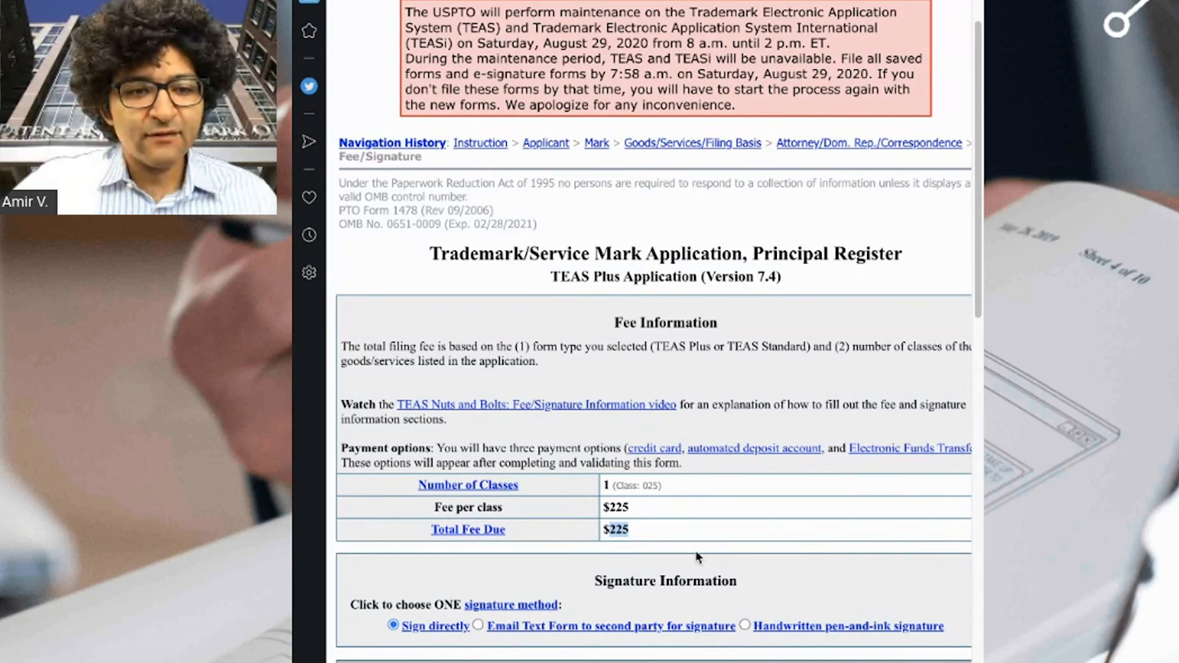
scroll(695, 550, down, 6)
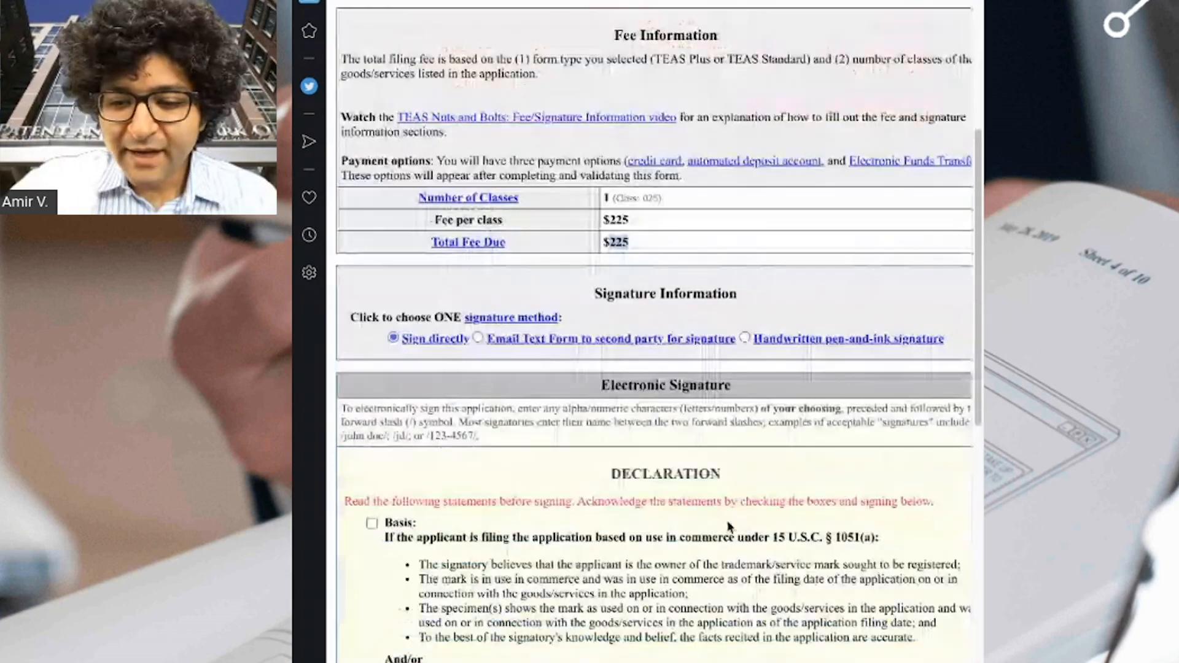
scroll(522, 196, down, 2)
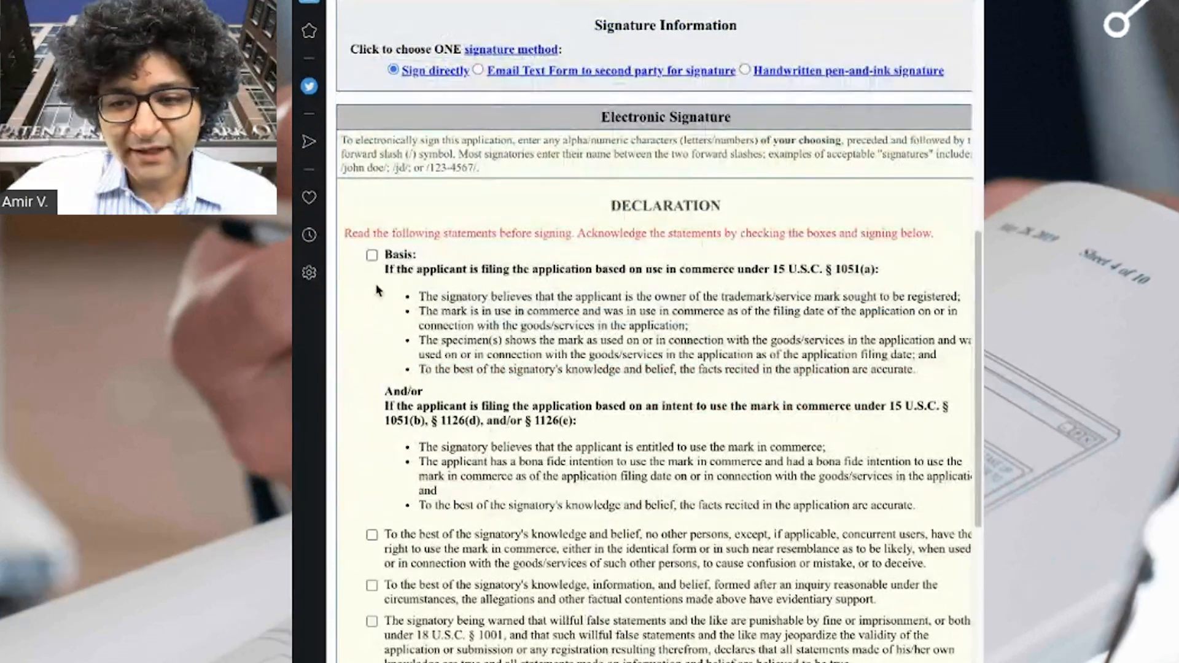
scroll(394, 125, down, 2)
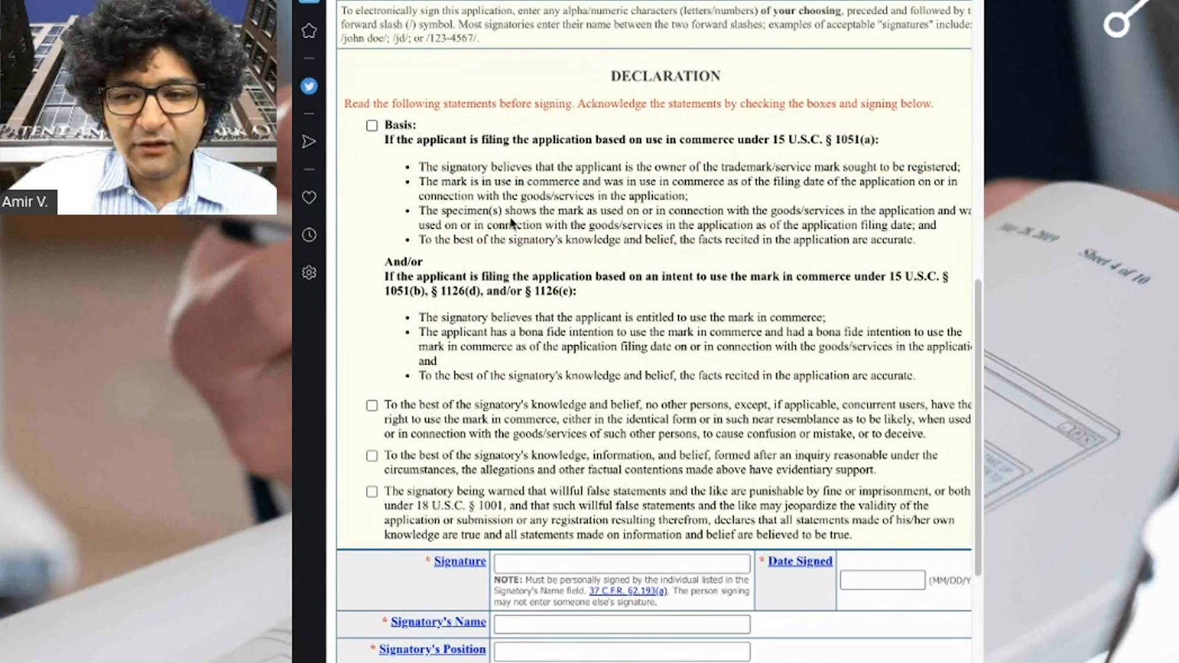
Acknowledge the Basis, no-other-persons, evidentiary support and false-statements declarations.
drag(924, 241, 420, 167)
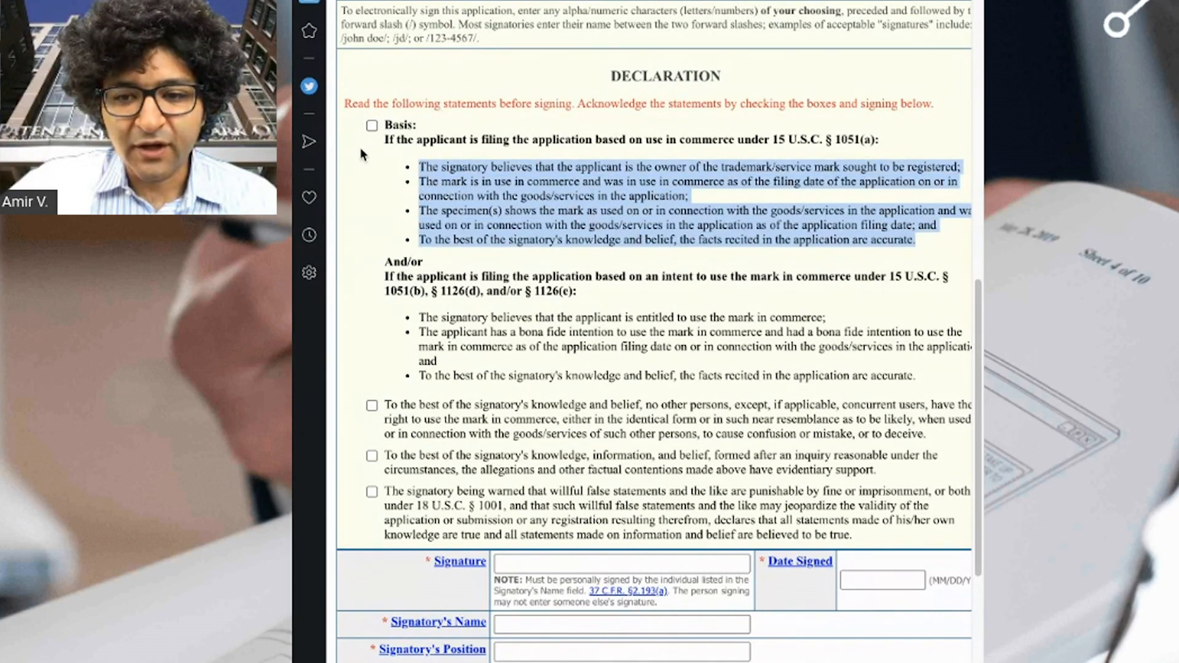
click(372, 126)
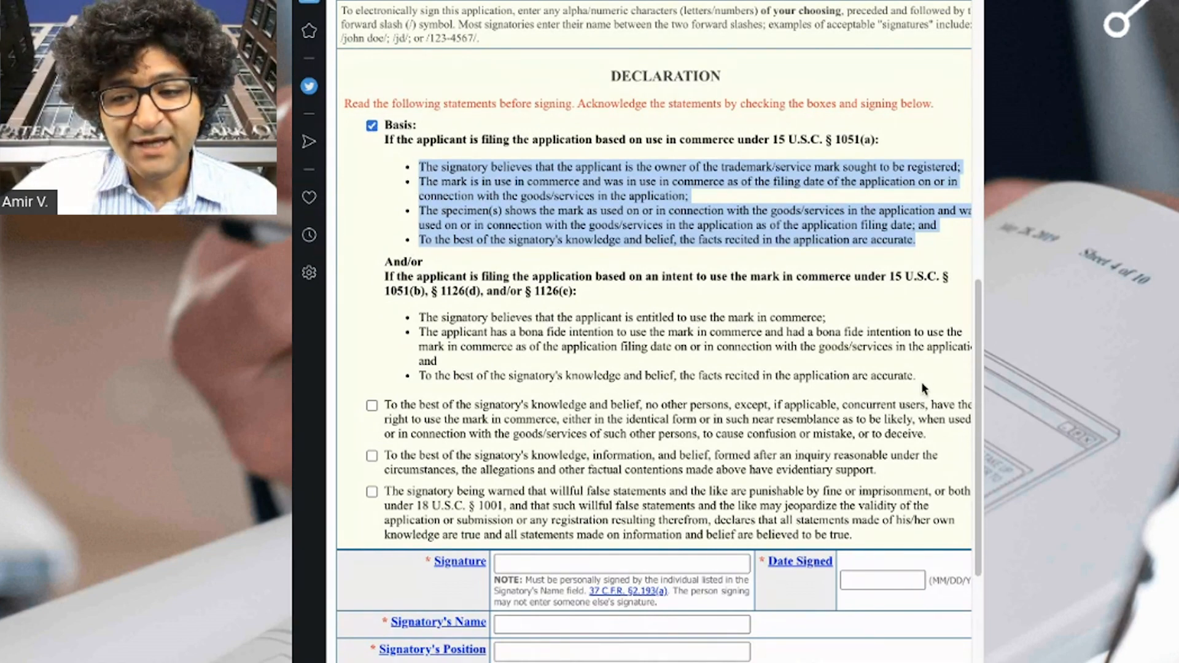
drag(921, 380, 398, 299)
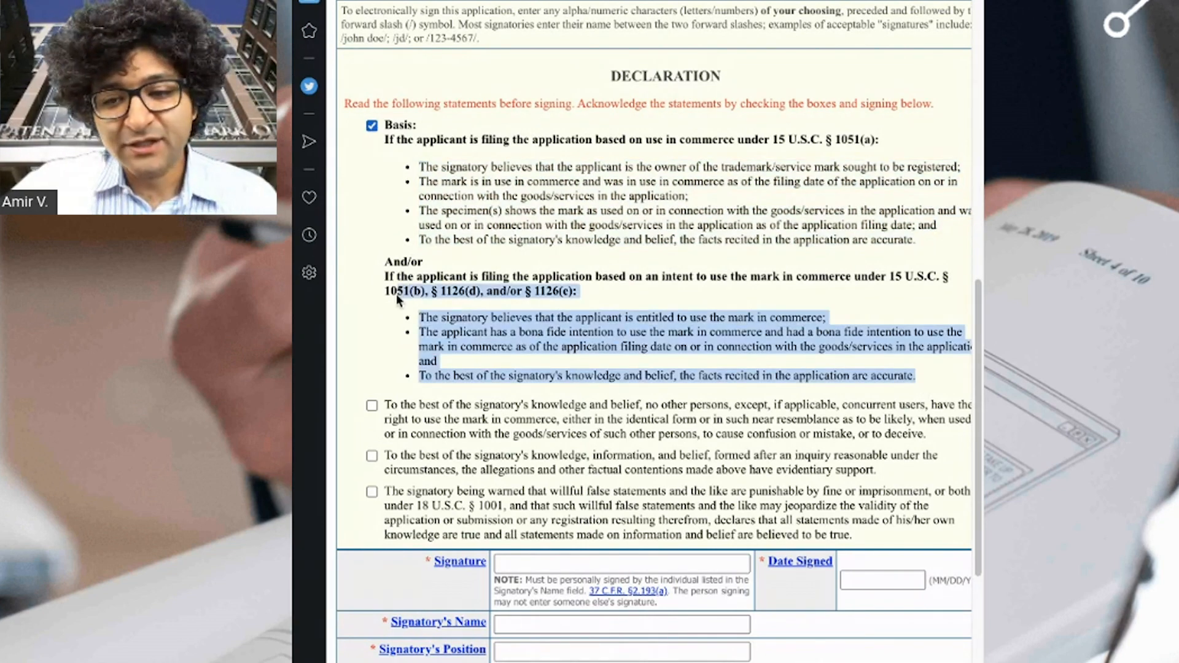
click(548, 341)
click(371, 125)
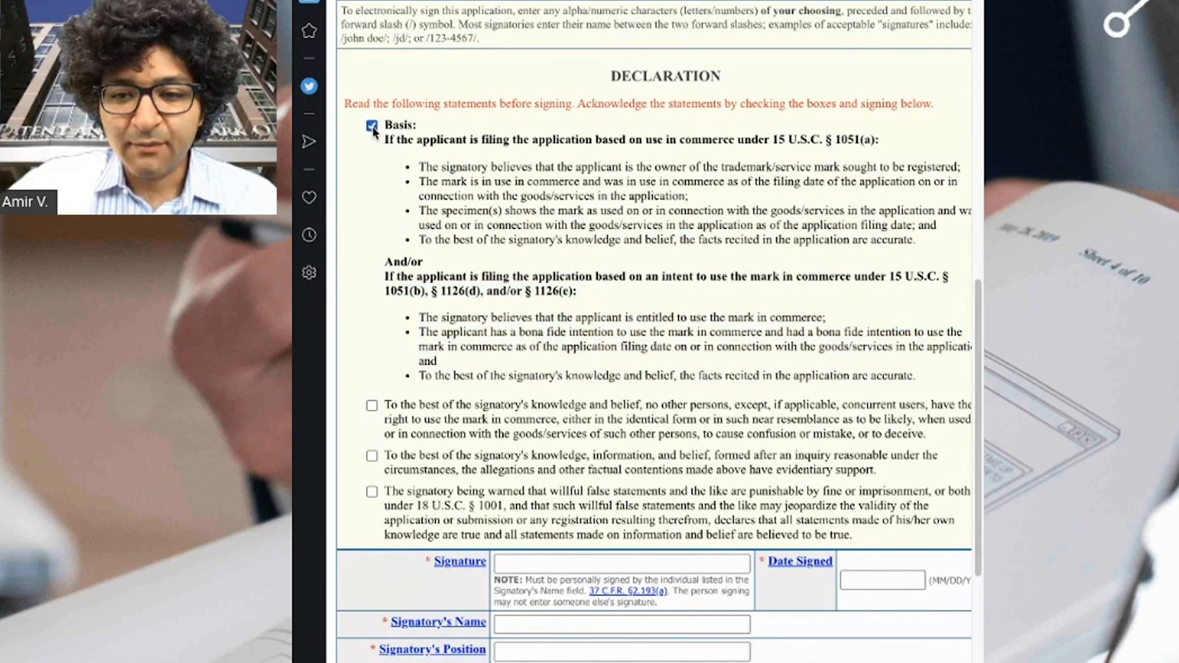
click(372, 409)
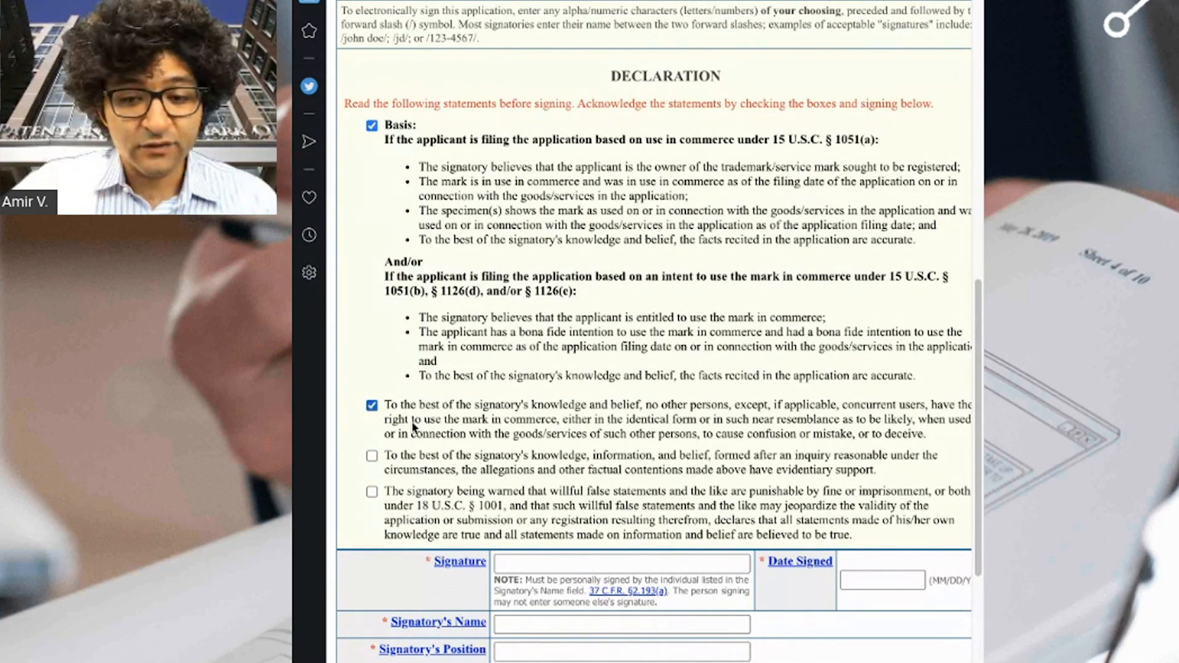
click(372, 457)
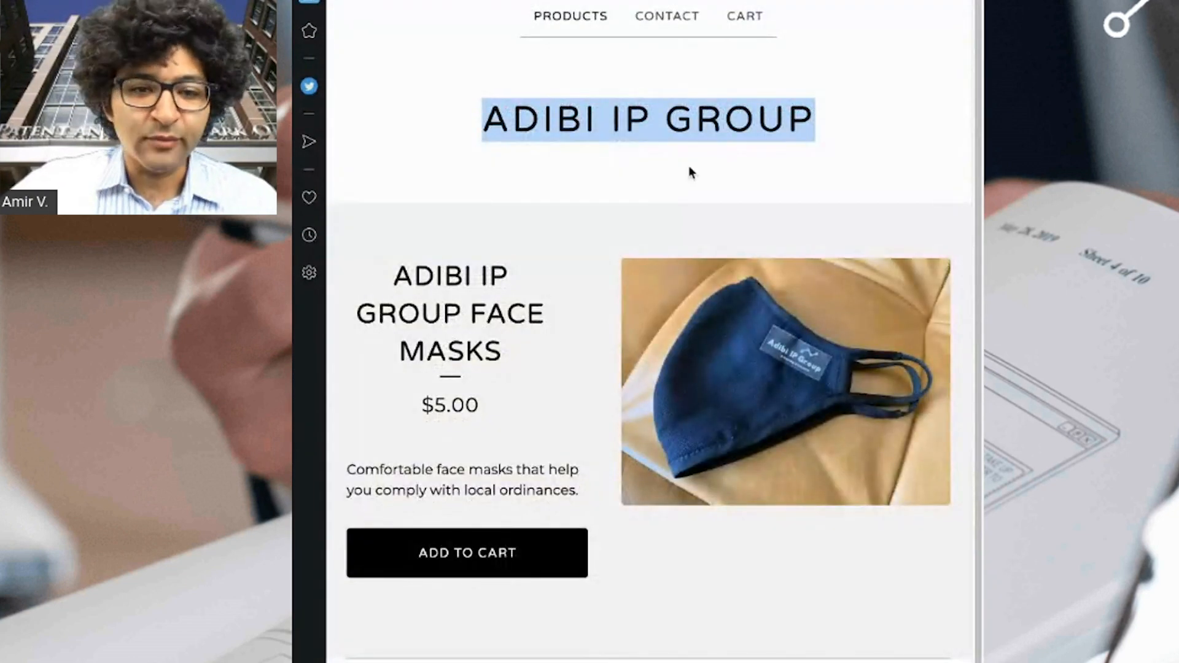
click(646, 193)
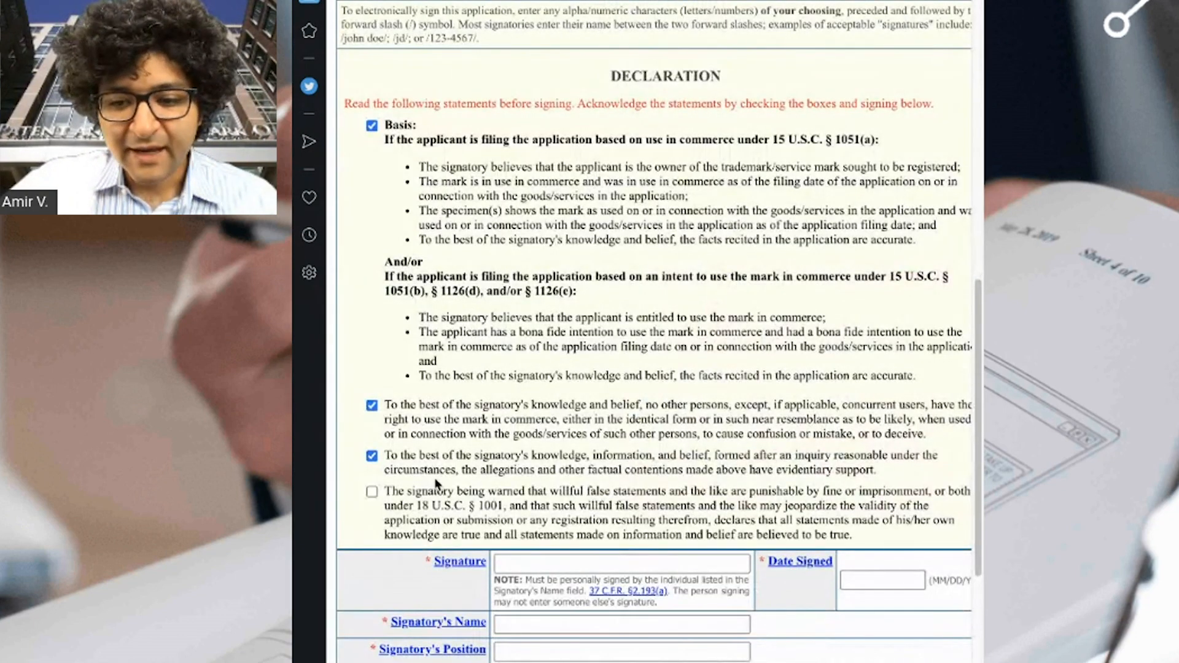
click(372, 492)
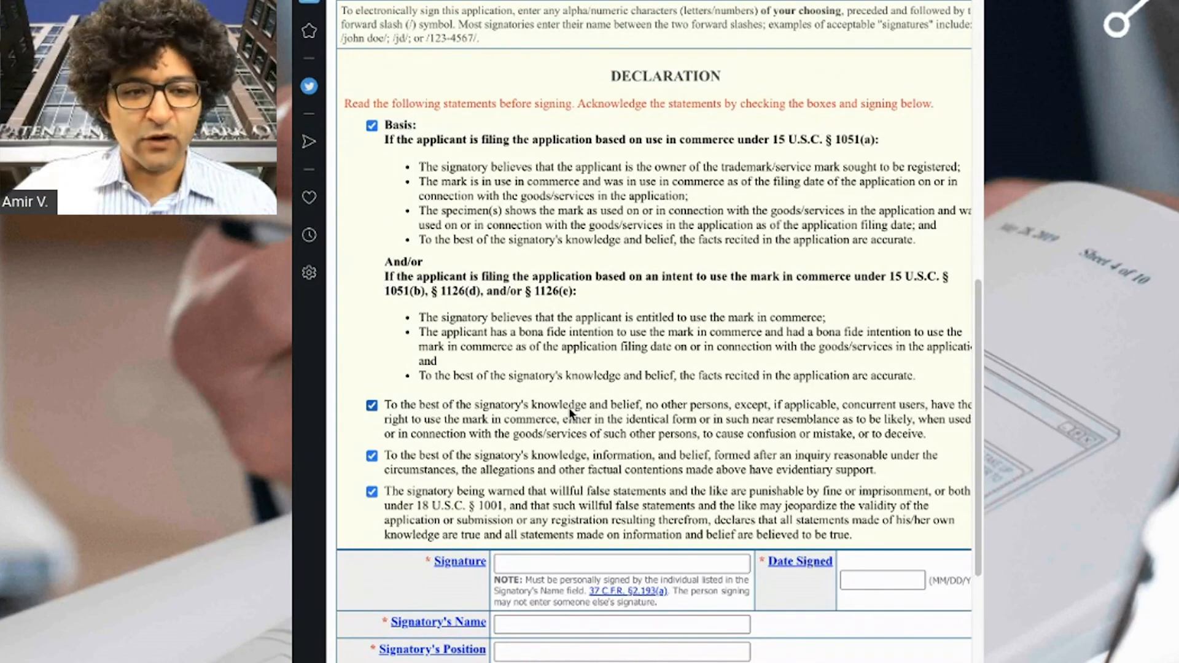
Fill in the electronic signature, signatory name, position President and phone number, then validate.
scroll(573, 409, up, 1)
scroll(584, 307, down, 8)
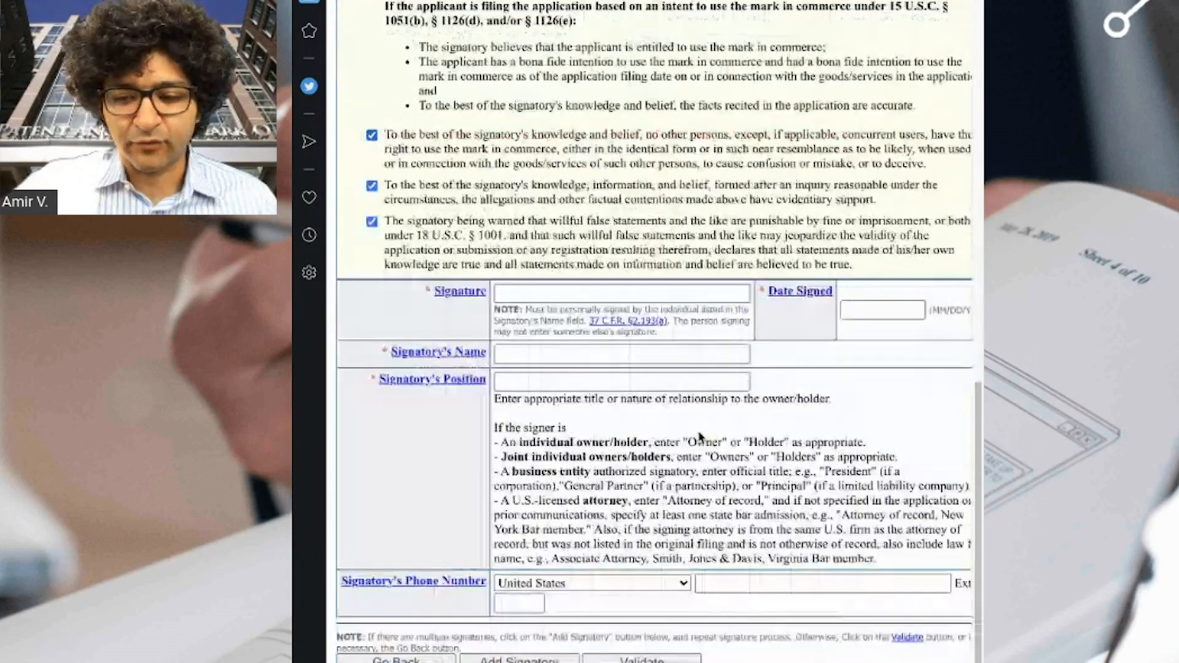
click(585, 98)
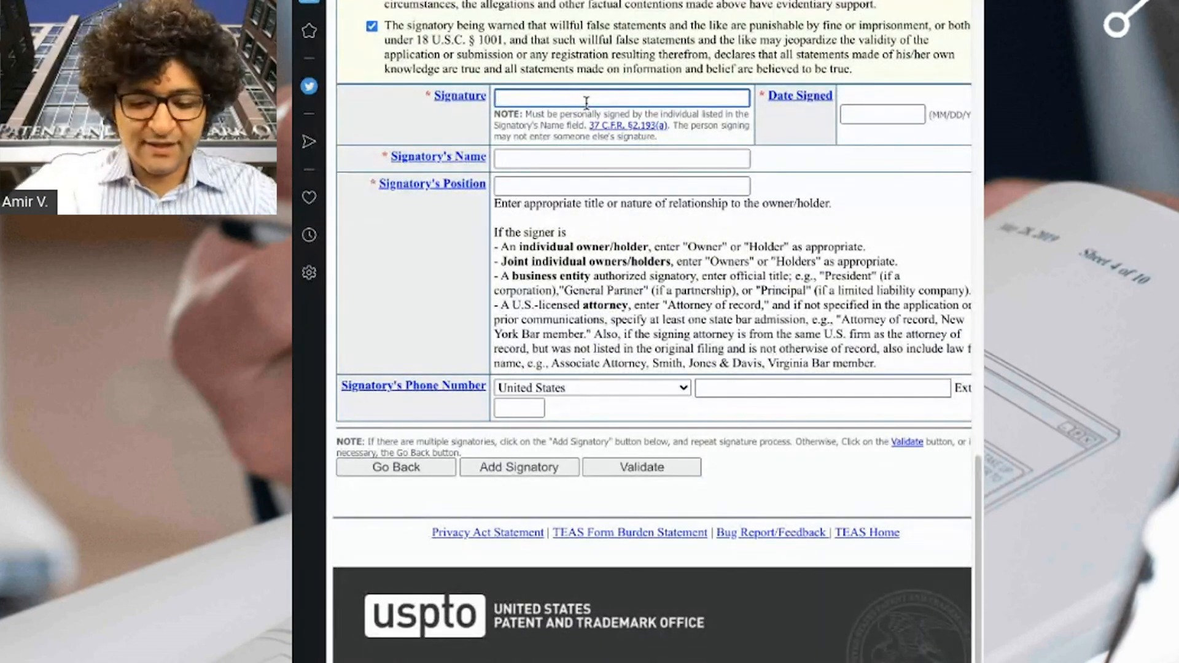
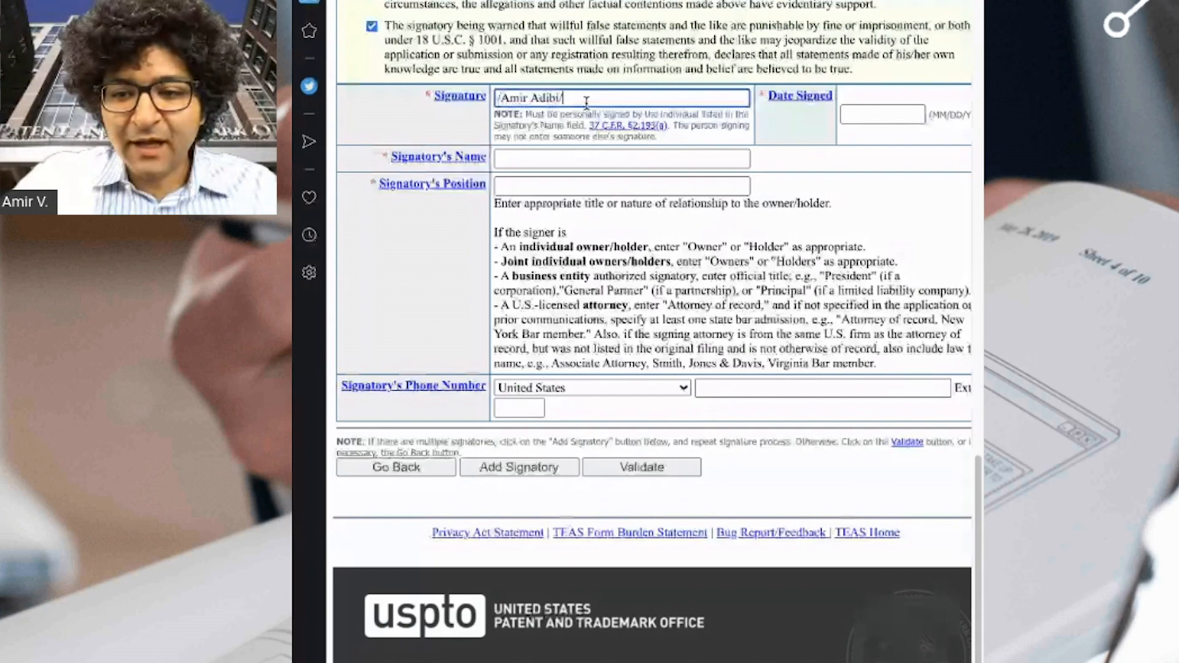
key(Tab)
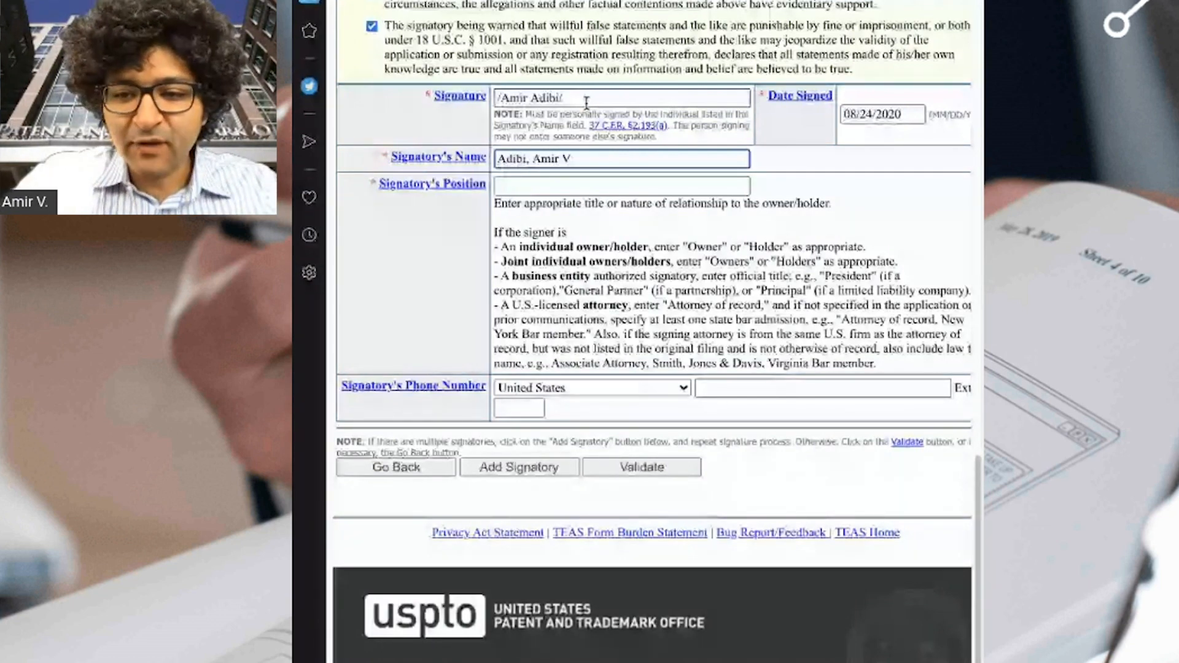
key(Tab)
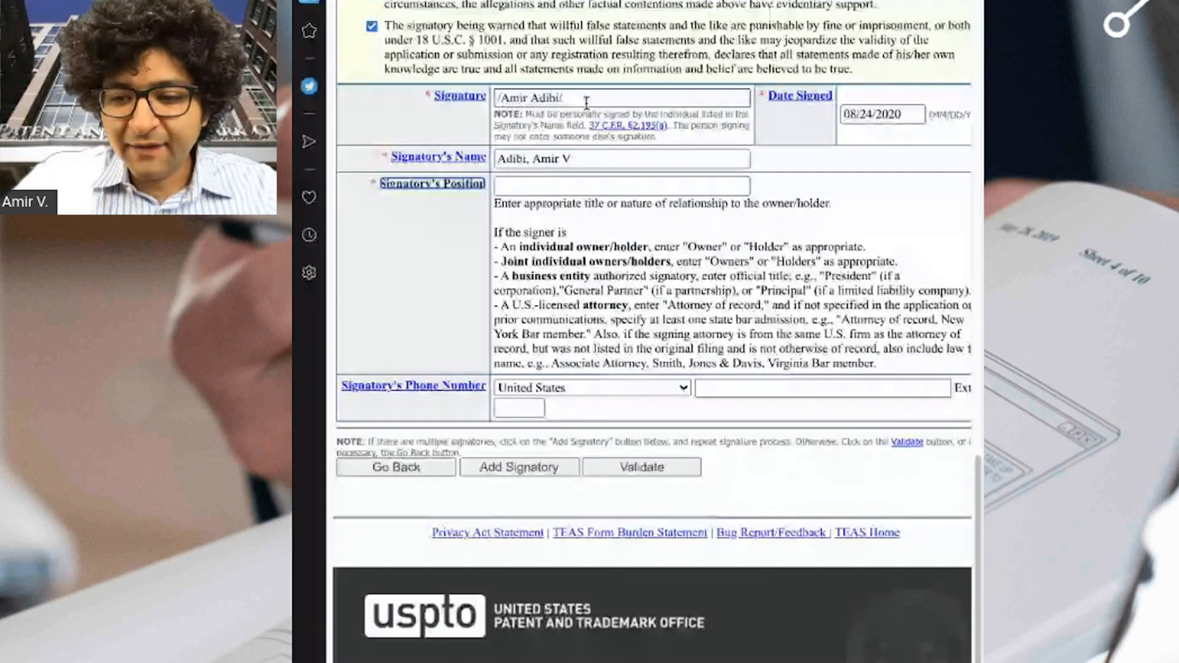
click(617, 186)
text(President)
click(734, 388)
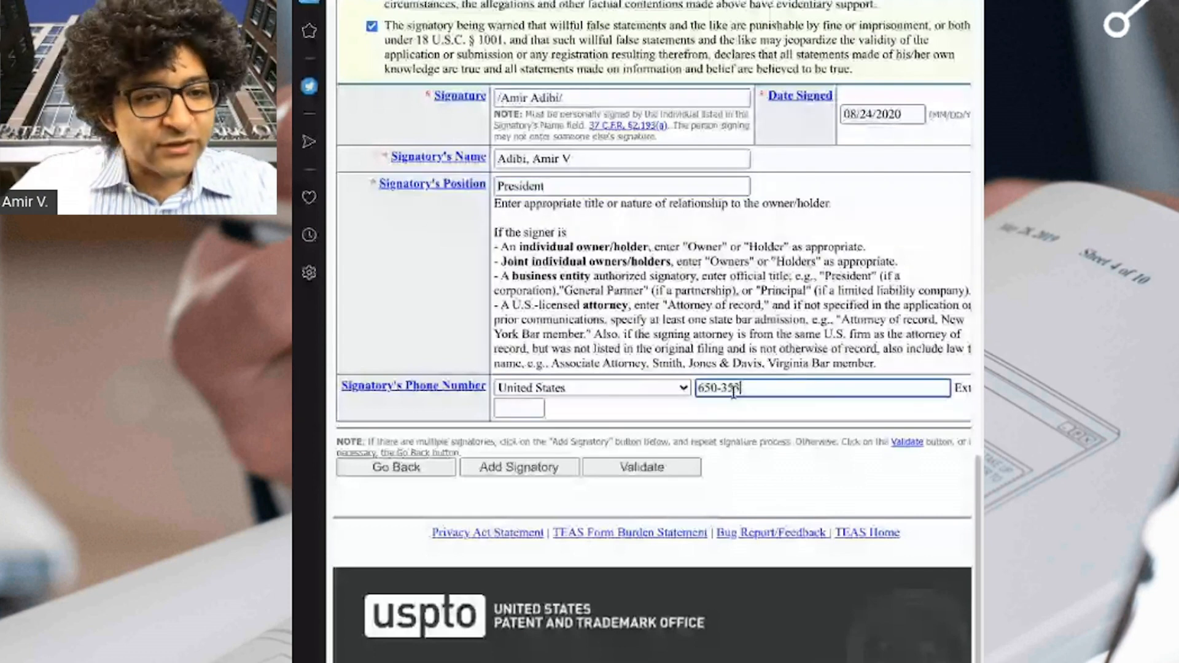
click(660, 473)
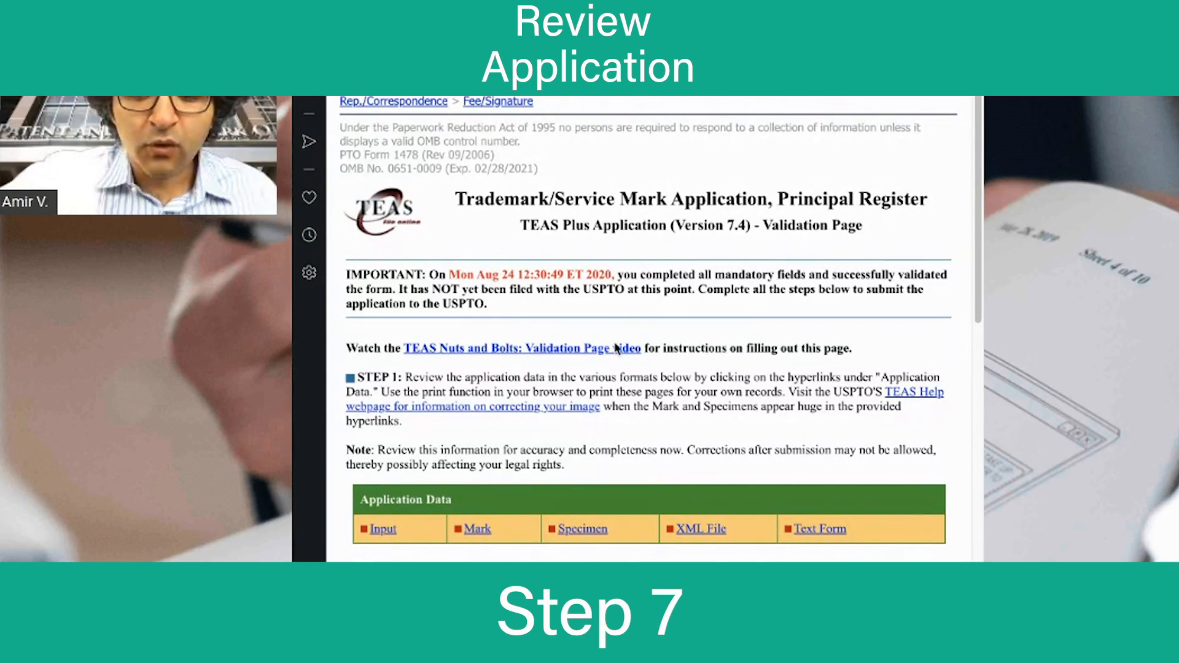
click(386, 529)
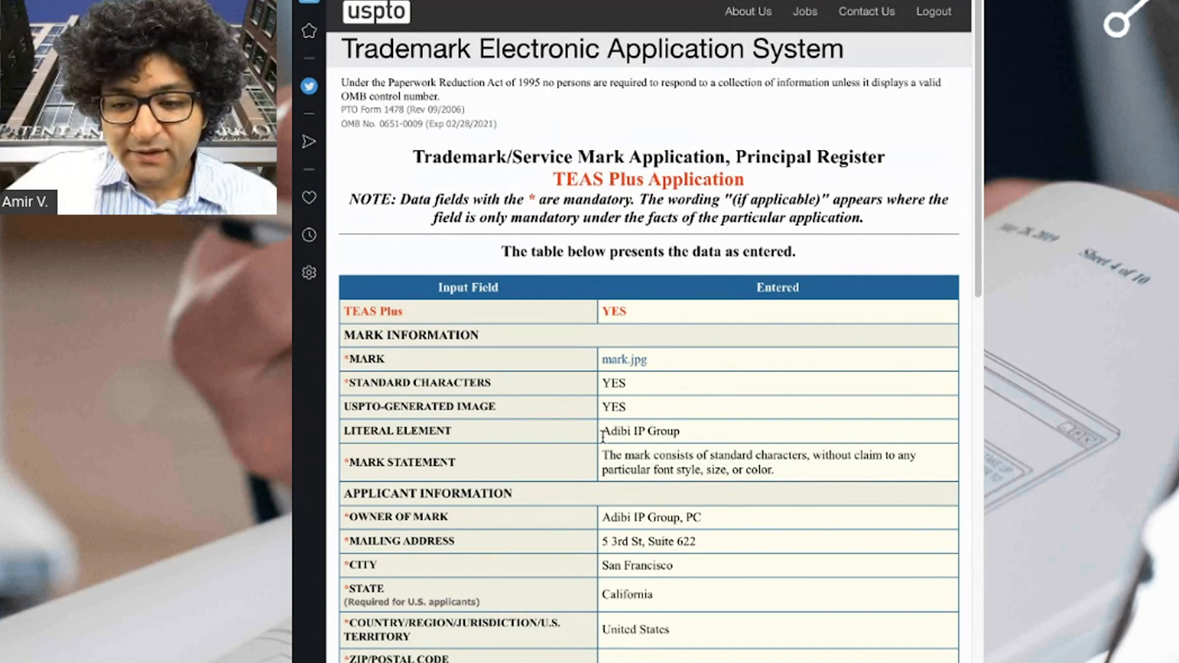
drag(602, 433, 678, 431)
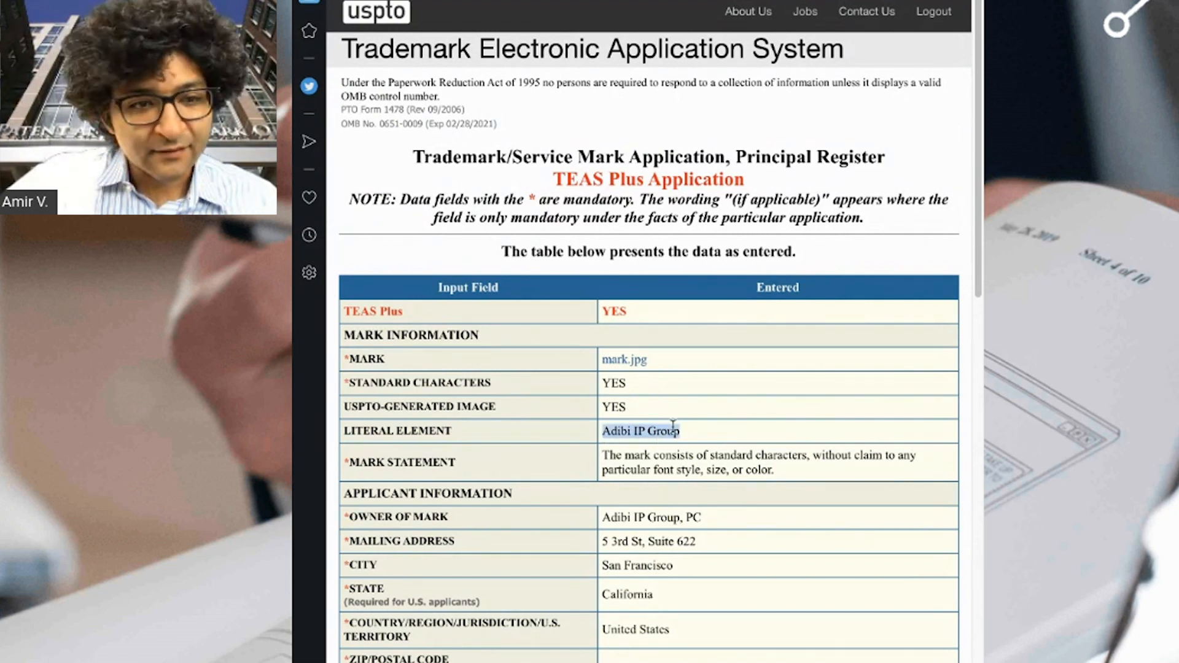
click(709, 421)
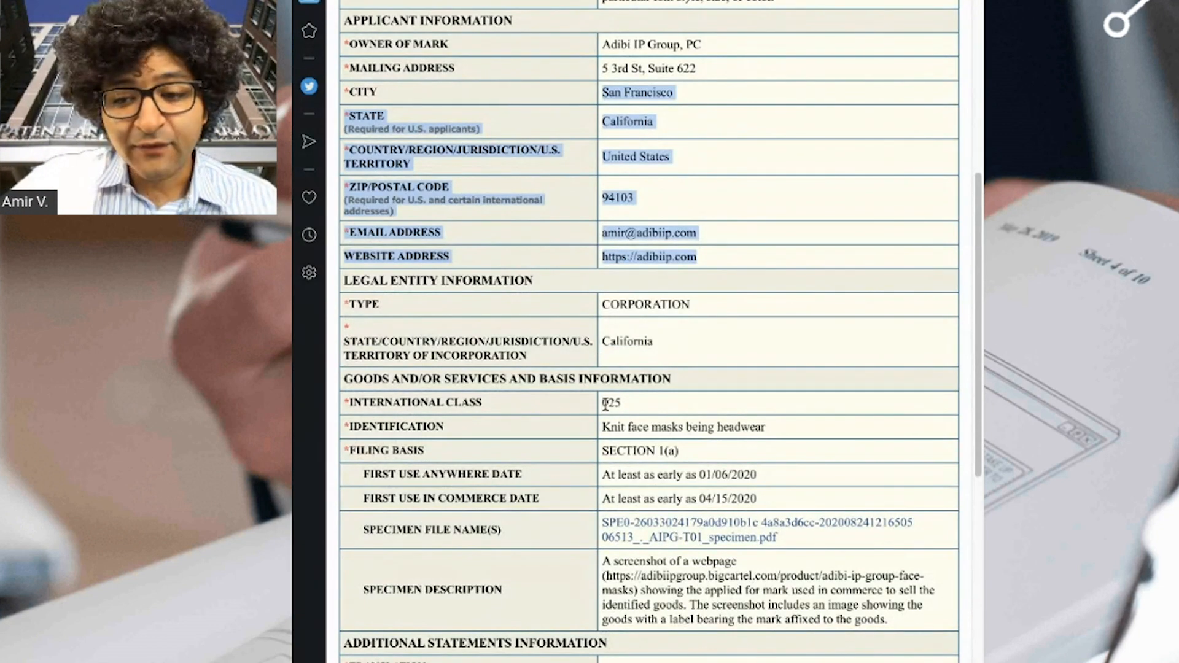
drag(605, 404, 888, 624)
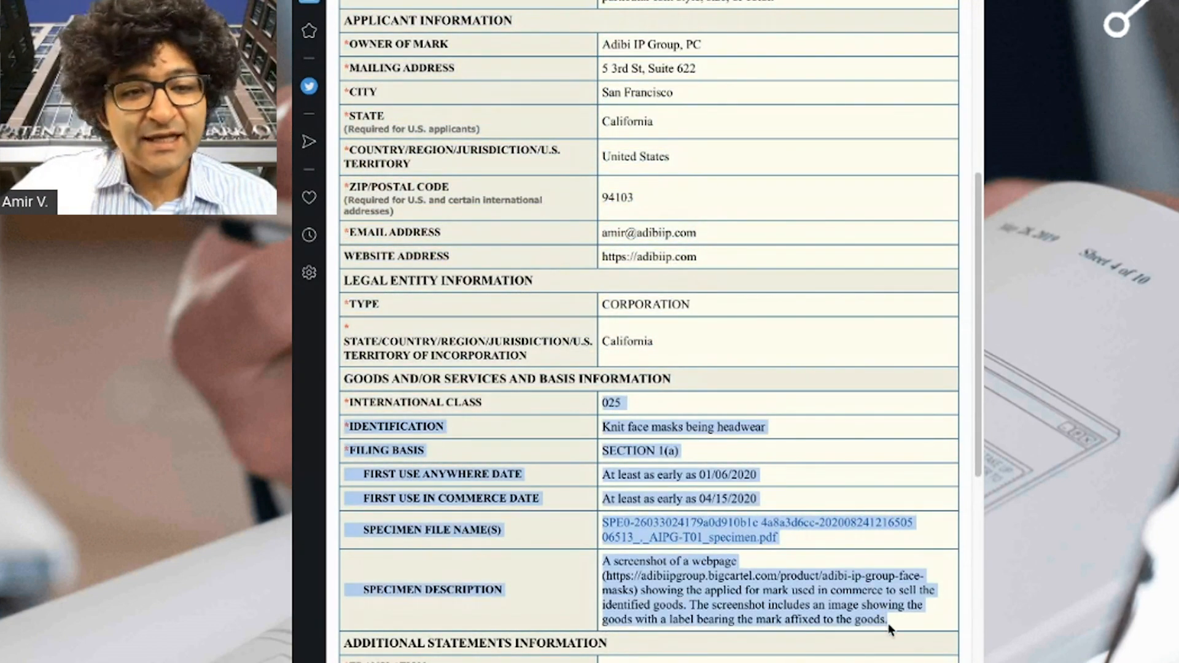
click(888, 624)
scroll(821, 605, down, 1)
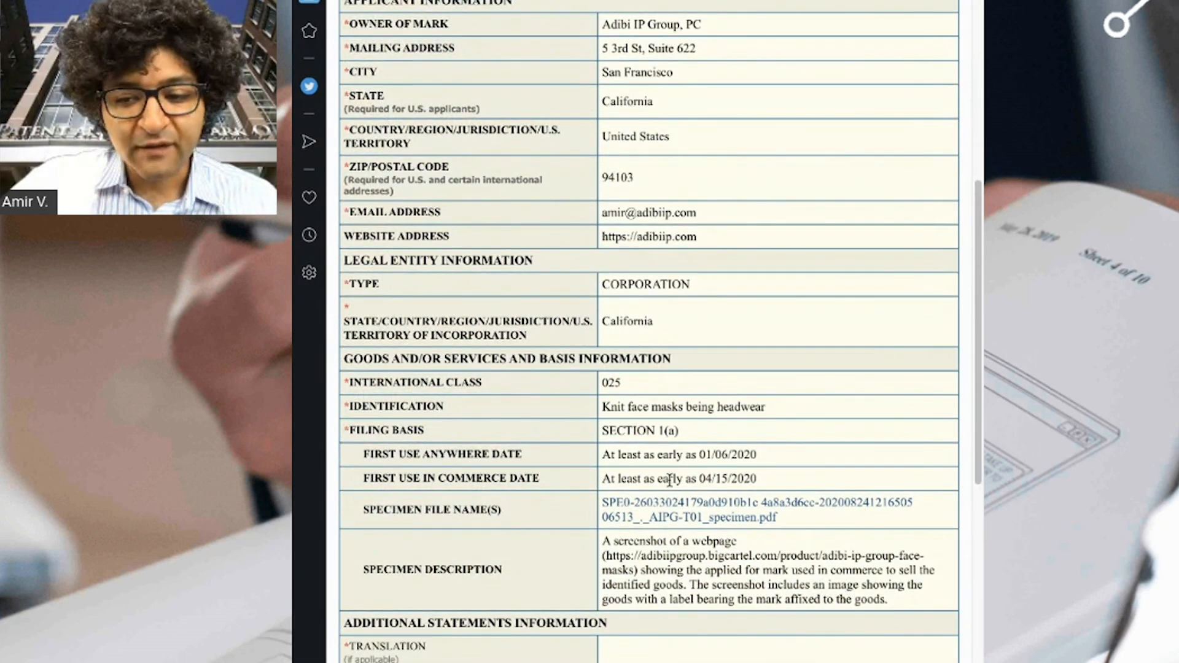
scroll(669, 479, down, 2)
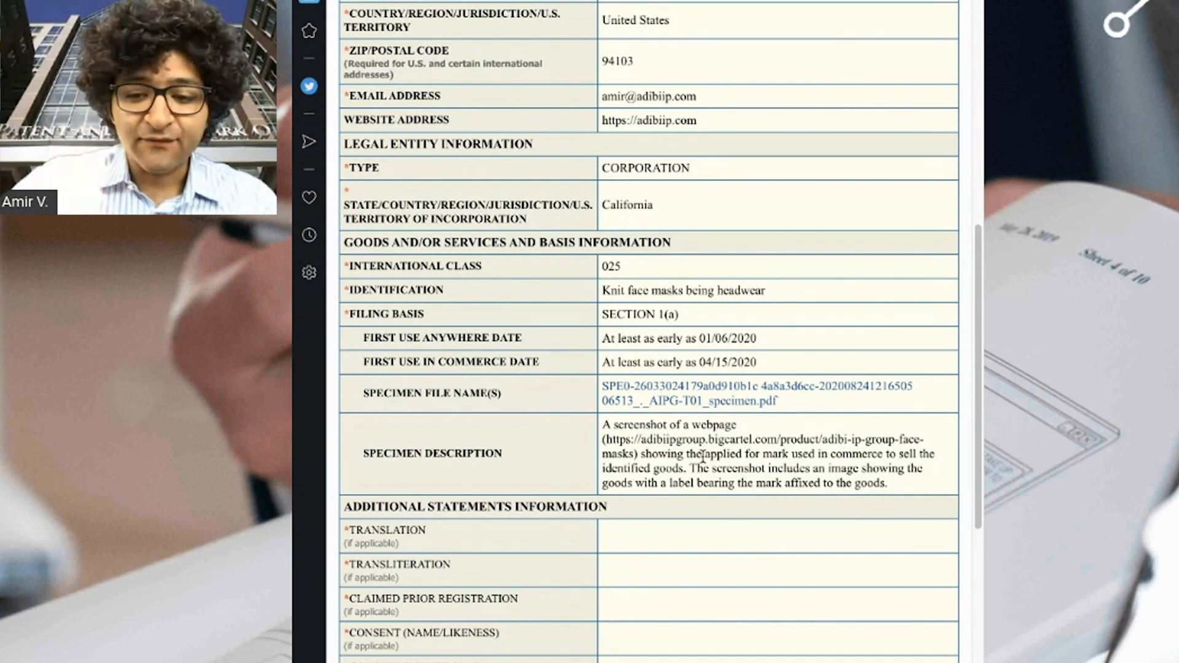
scroll(602, 523, up, 7)
scroll(548, 530, down, 17)
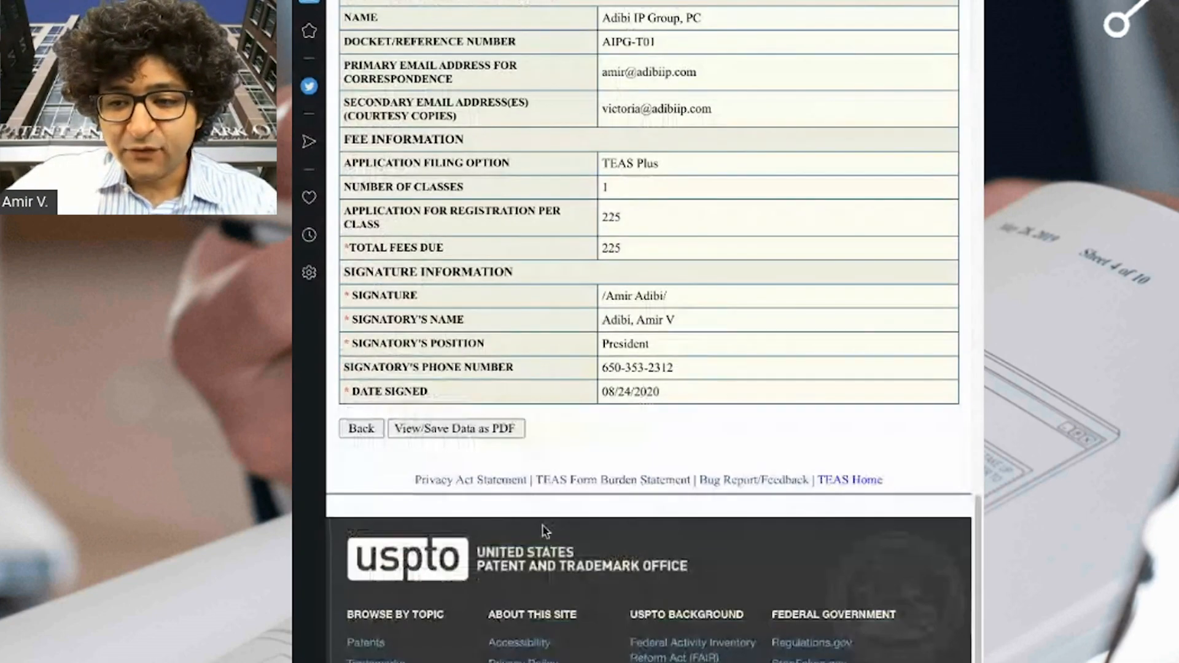
click(358, 427)
scroll(477, 514, down, 8)
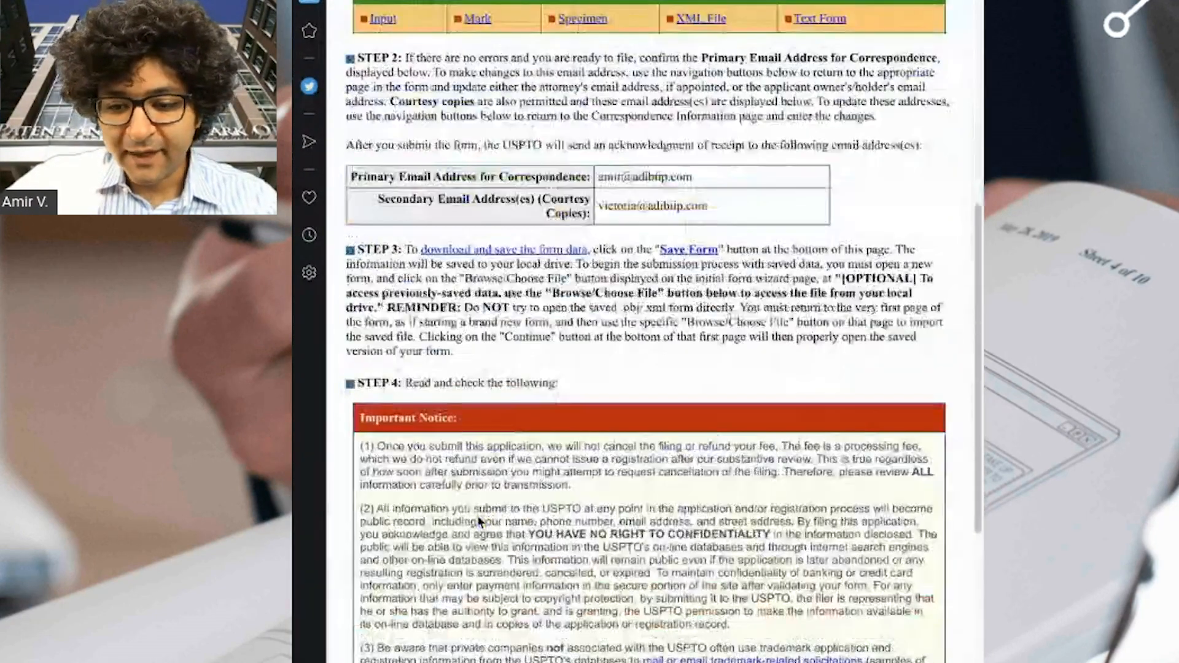
Go back from validation to the Basis for Filing page.
scroll(477, 515, down, 8)
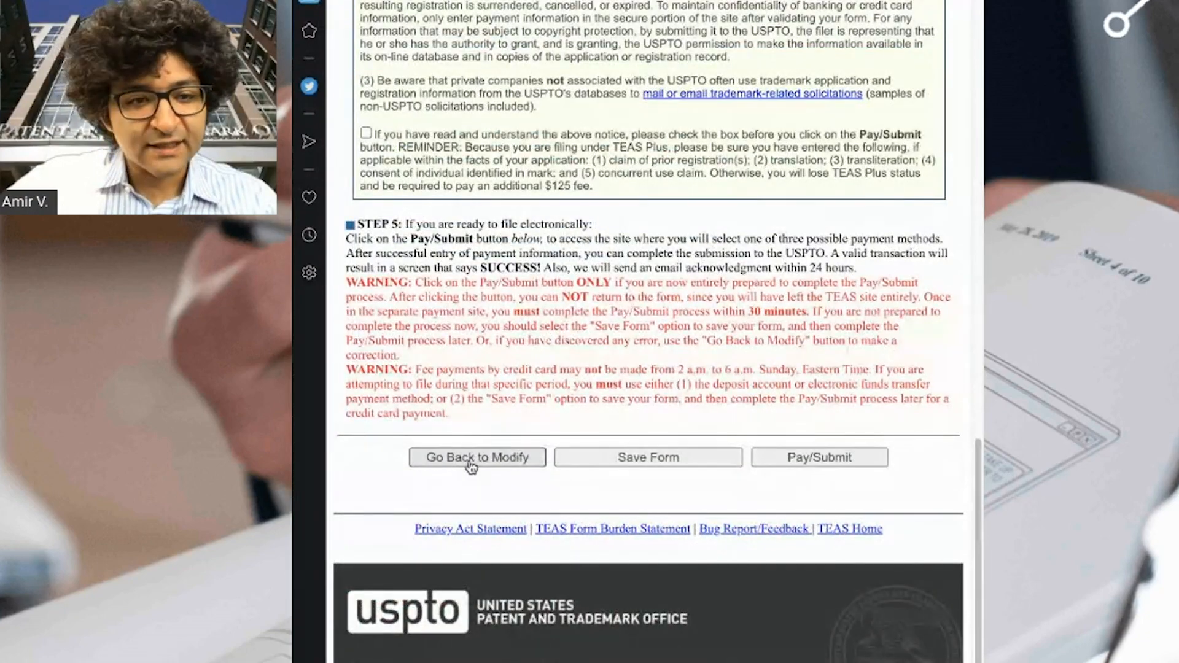
click(471, 460)
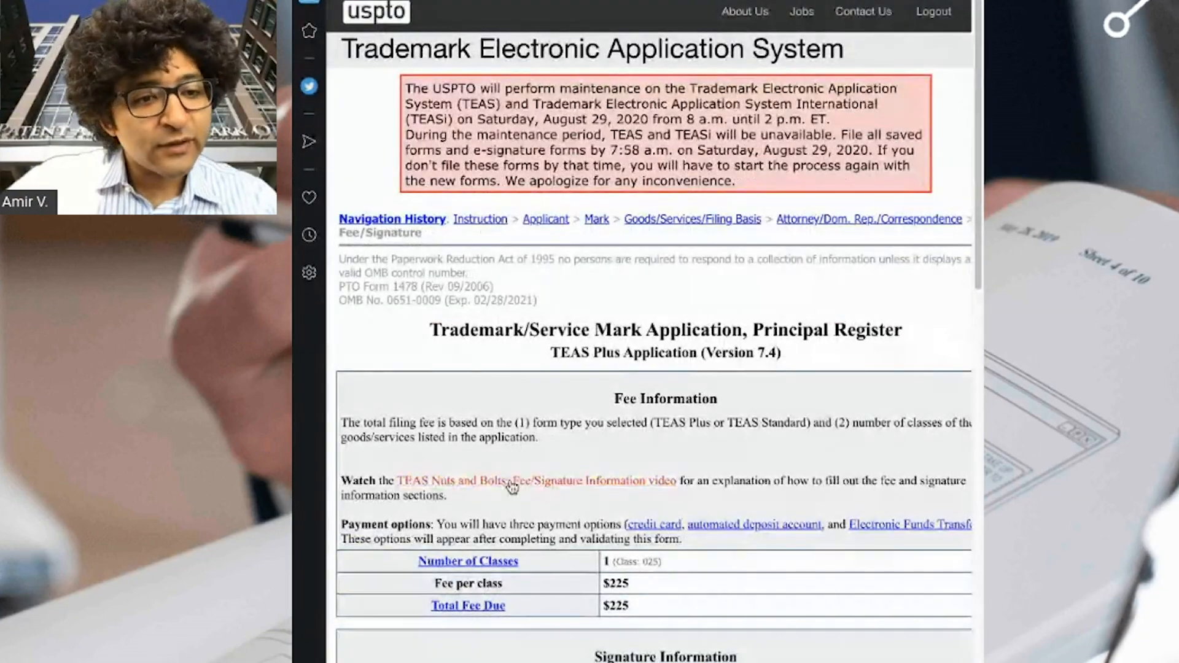
scroll(492, 494, down, 8)
scroll(471, 505, down, 10)
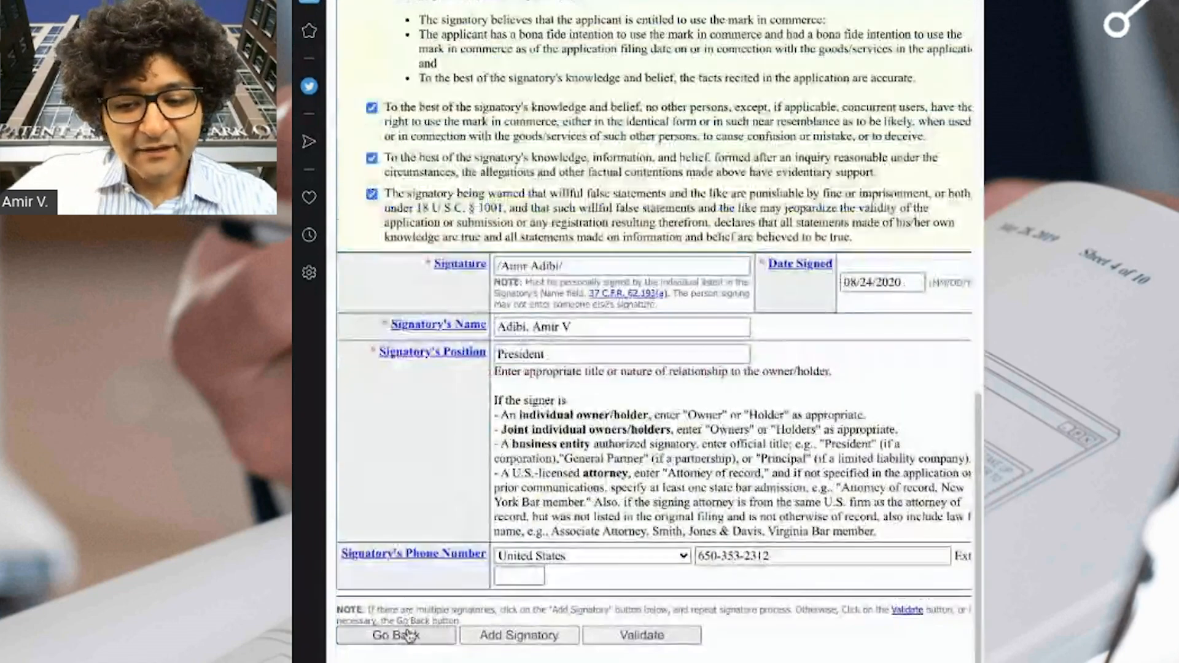
click(395, 633)
scroll(443, 584, down, 4)
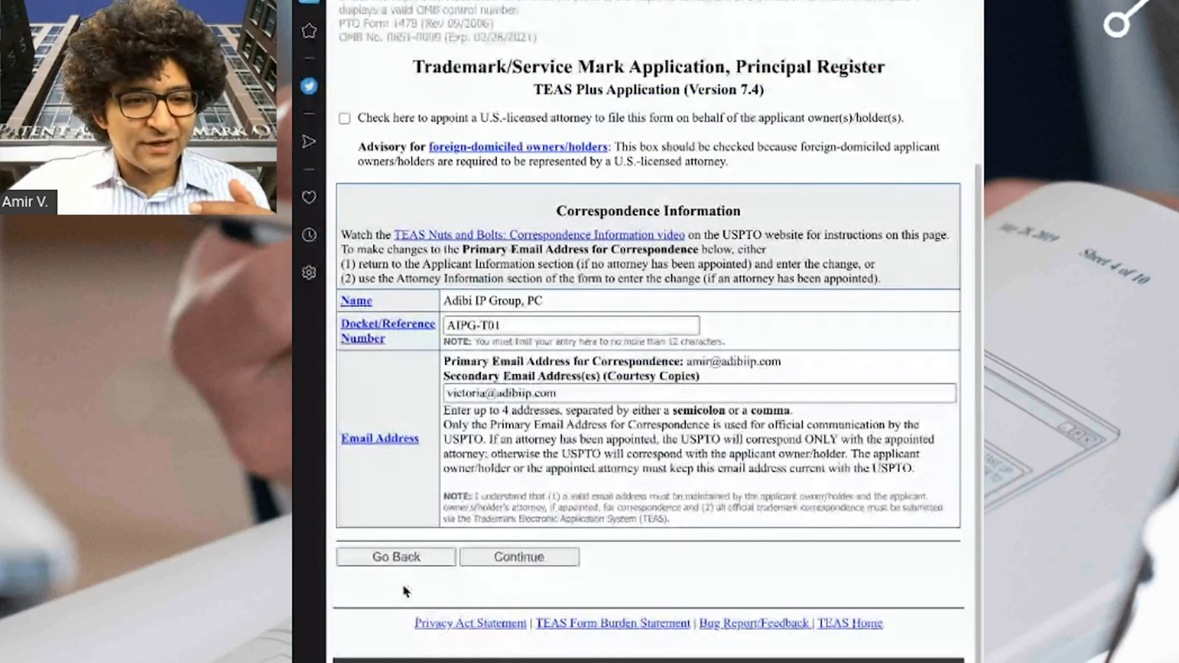
click(400, 558)
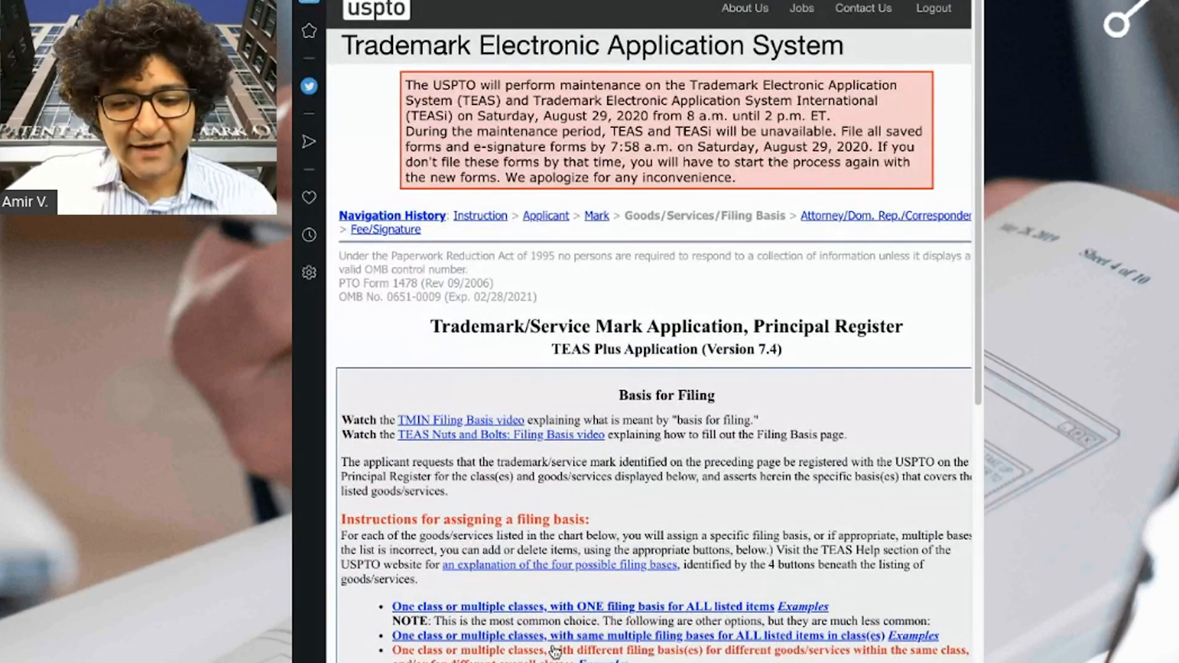
scroll(556, 653, down, 2)
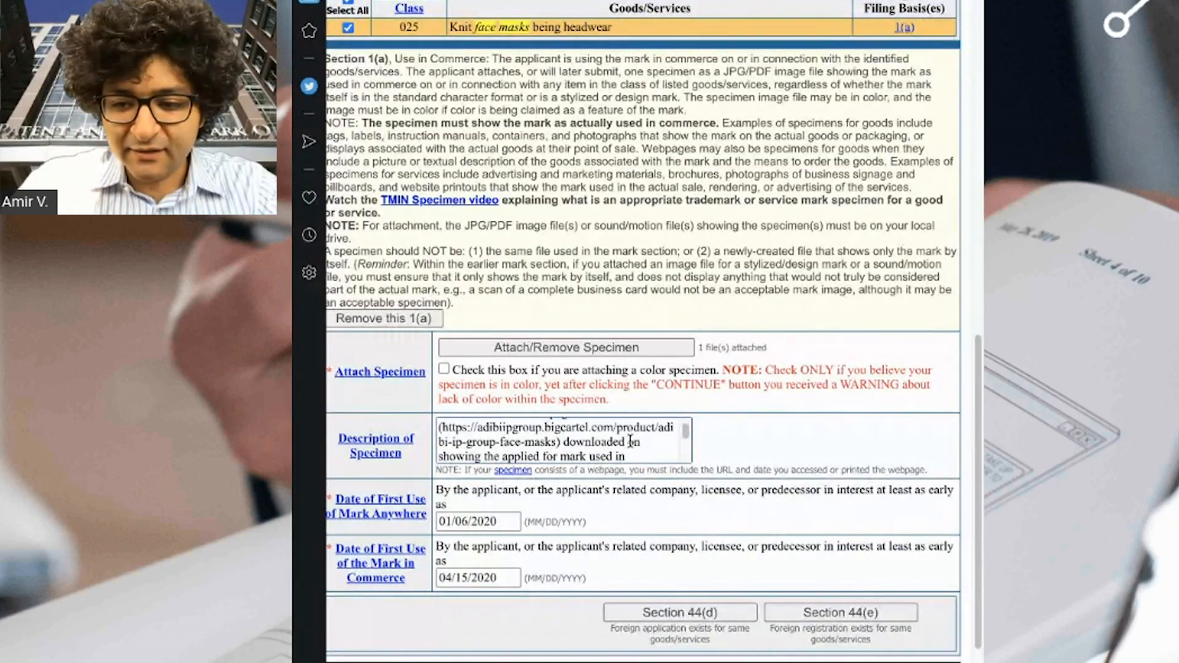
Reword the specimen description to say it was taken on August 24, 2020.
drag(563, 443, 630, 441)
text(taken on )
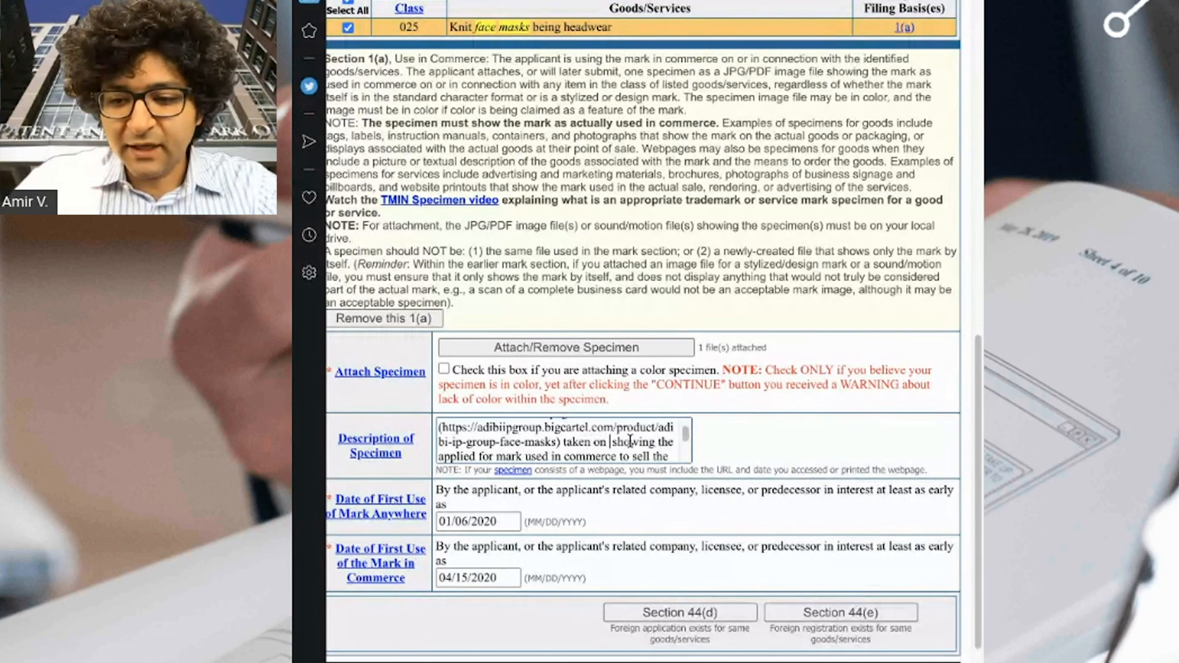
text(August 24)
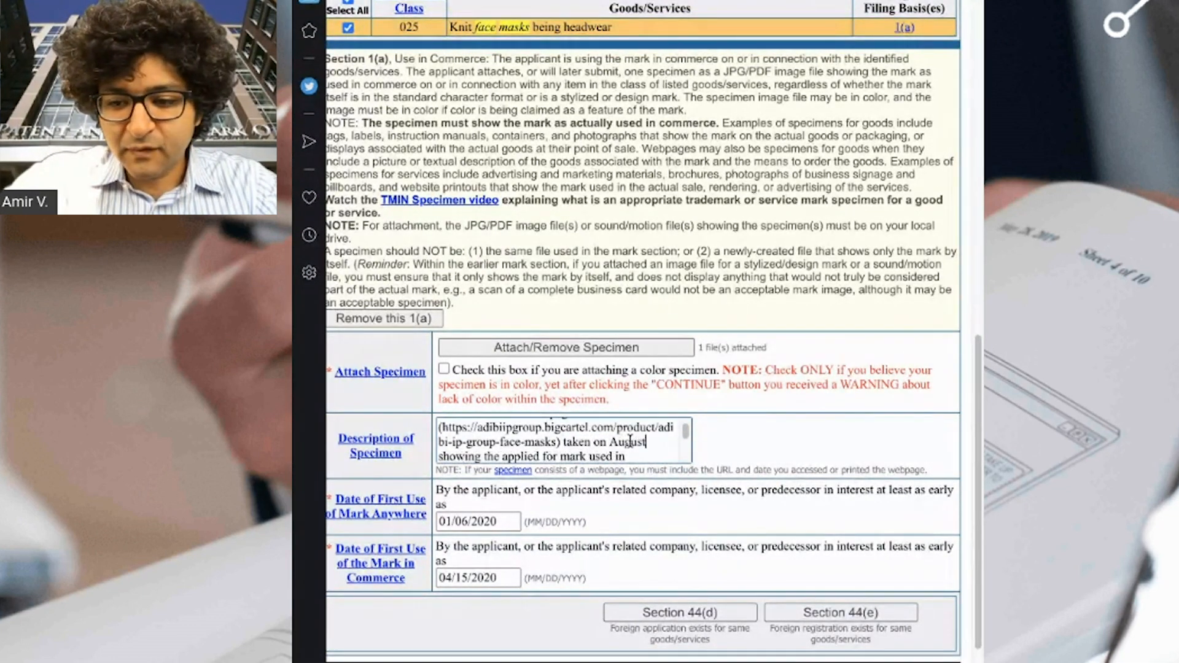
text(, 2020)
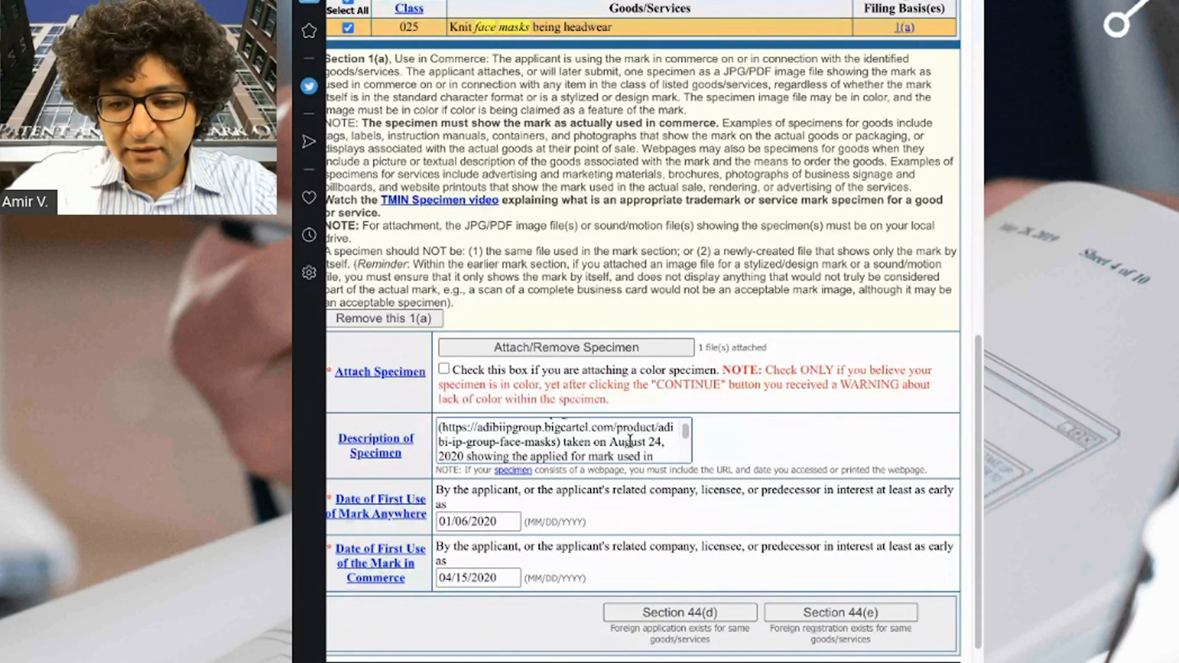
text( that shows)
key(alt+shift+Right)
key(BackSpace)
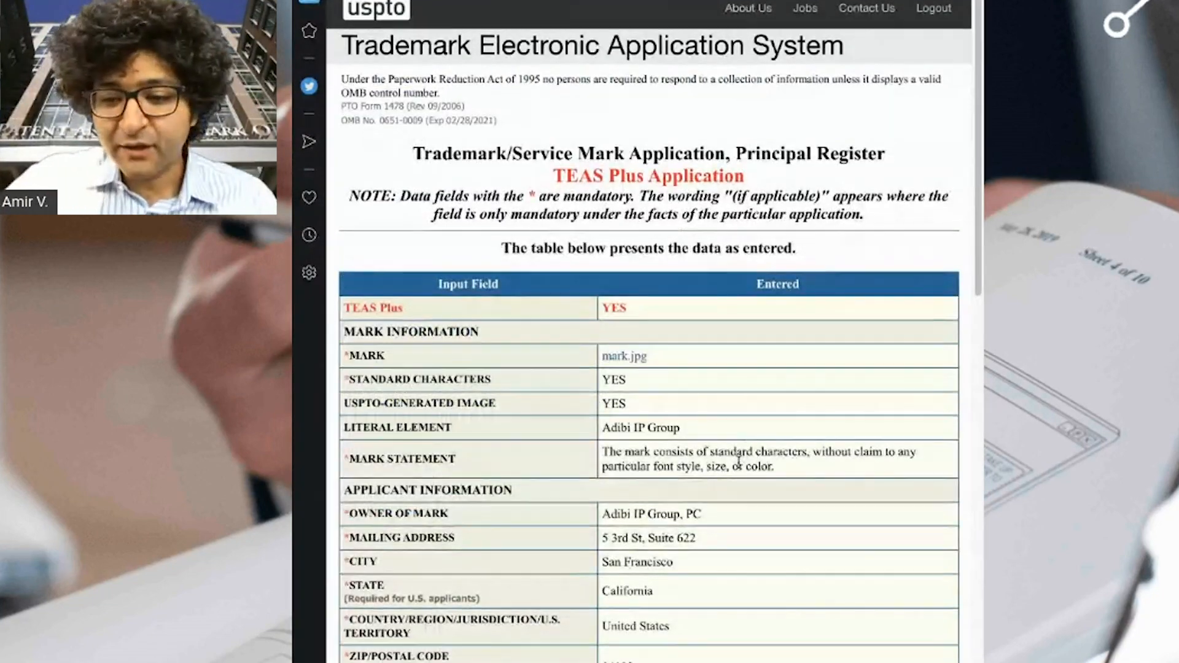
scroll(745, 469, down, 5)
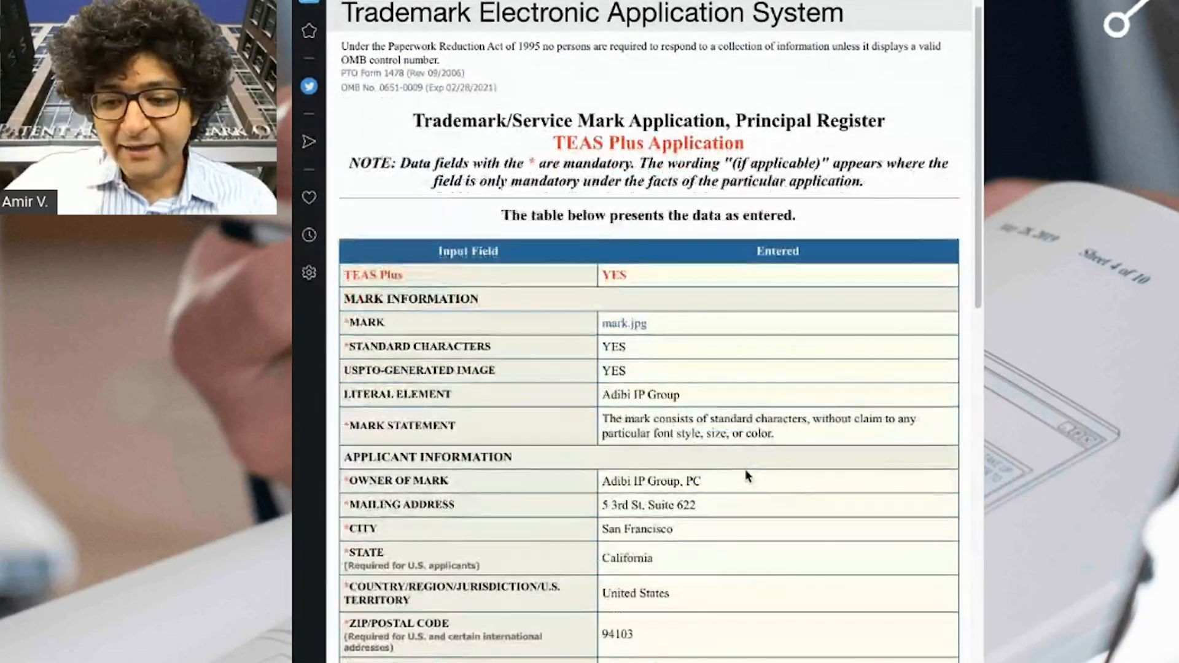
scroll(751, 474, down, 5)
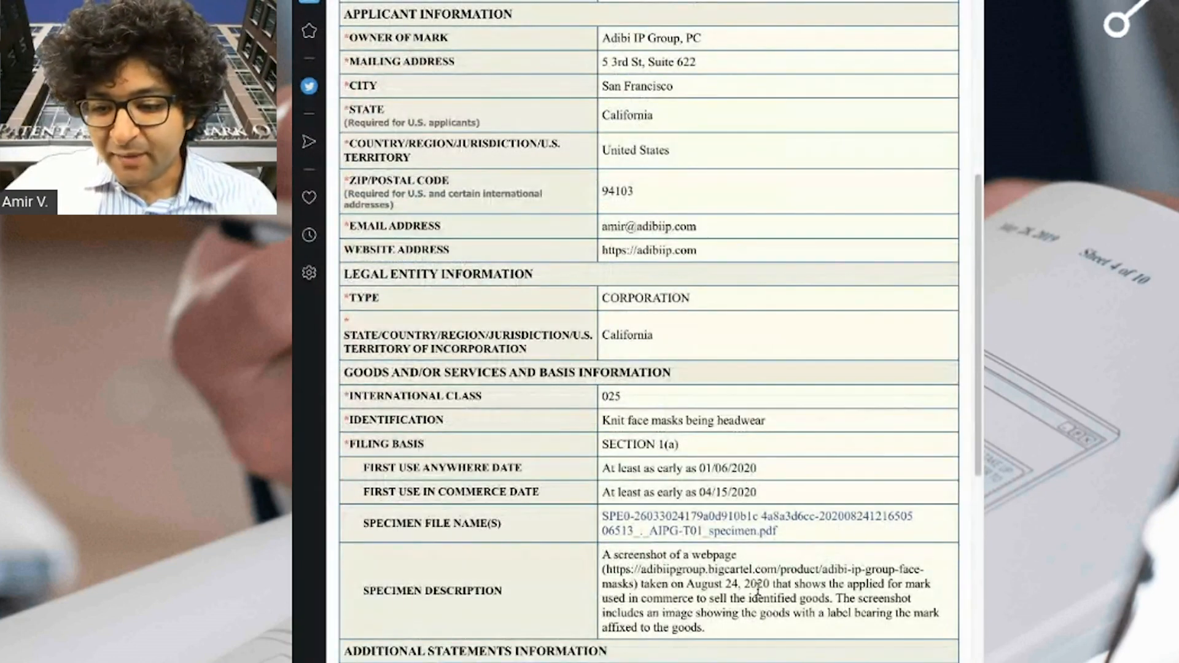
drag(641, 586, 771, 588)
click(769, 609)
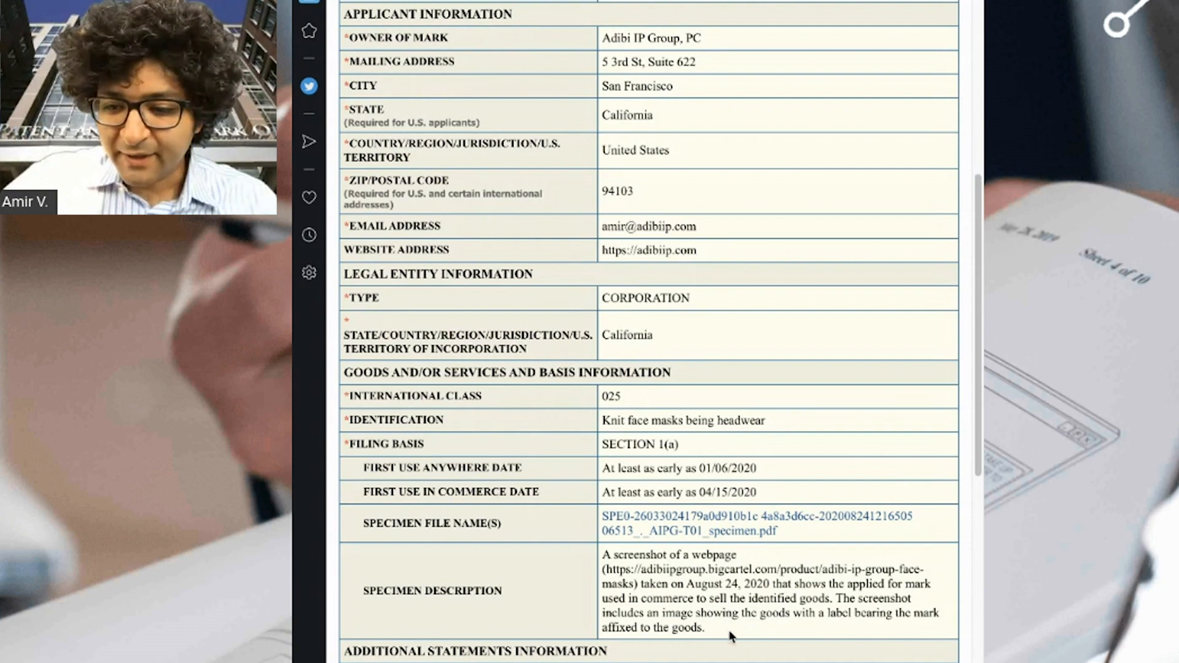
drag(731, 632, 834, 599)
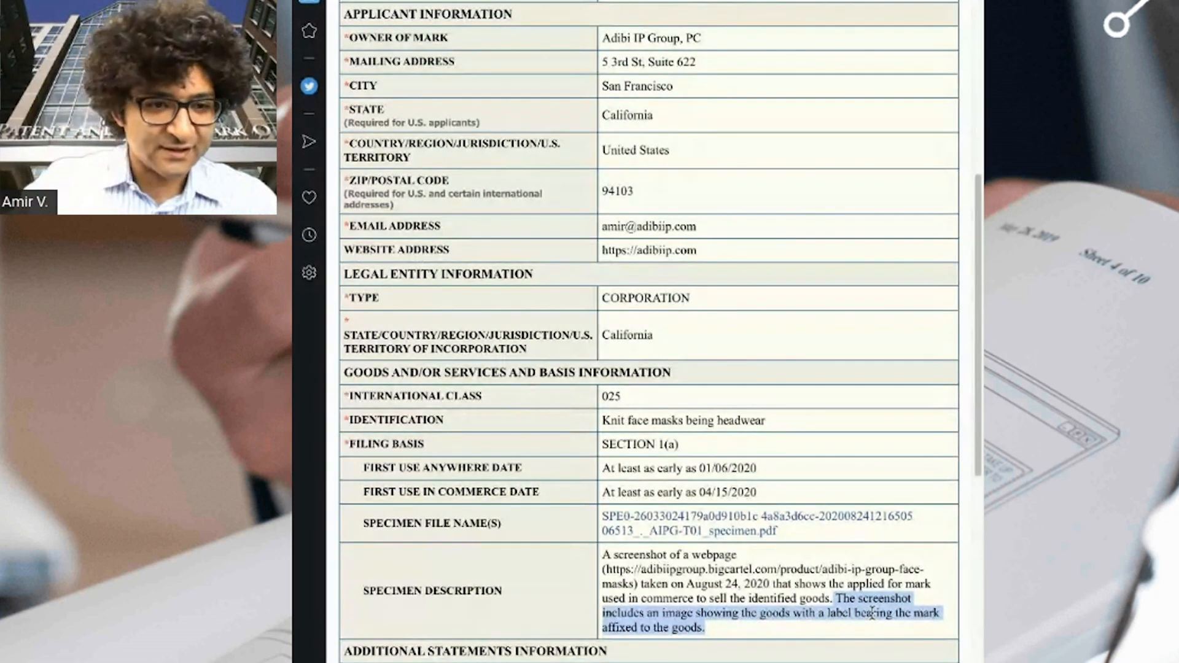
click(704, 633)
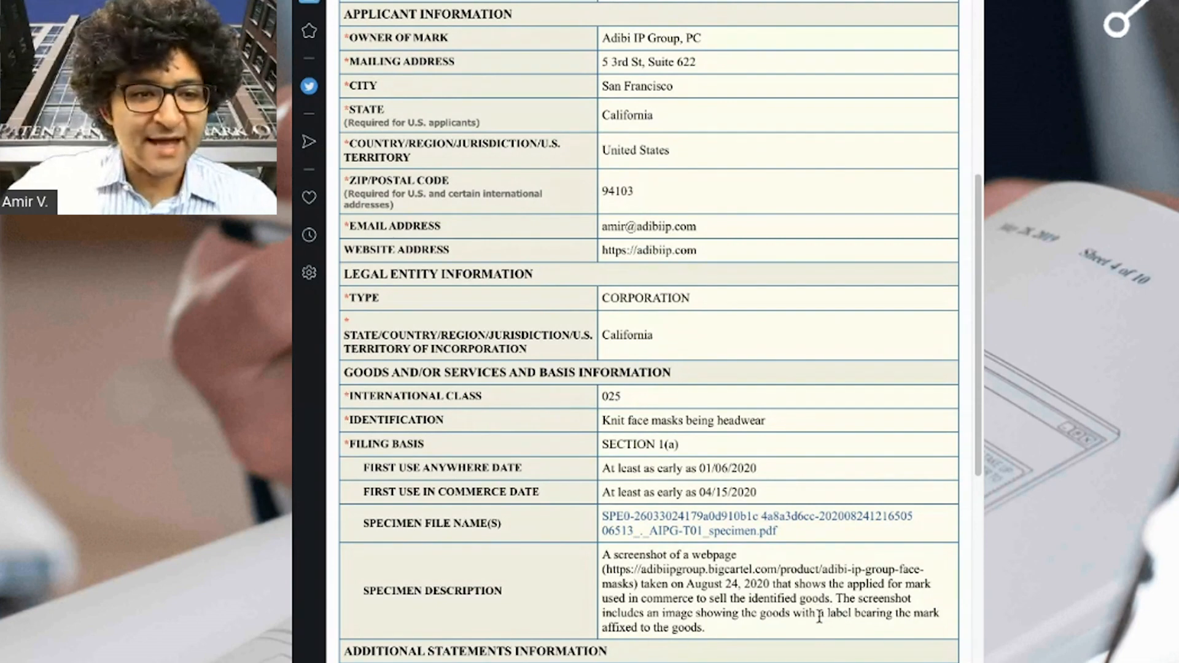
scroll(785, 608, down, 9)
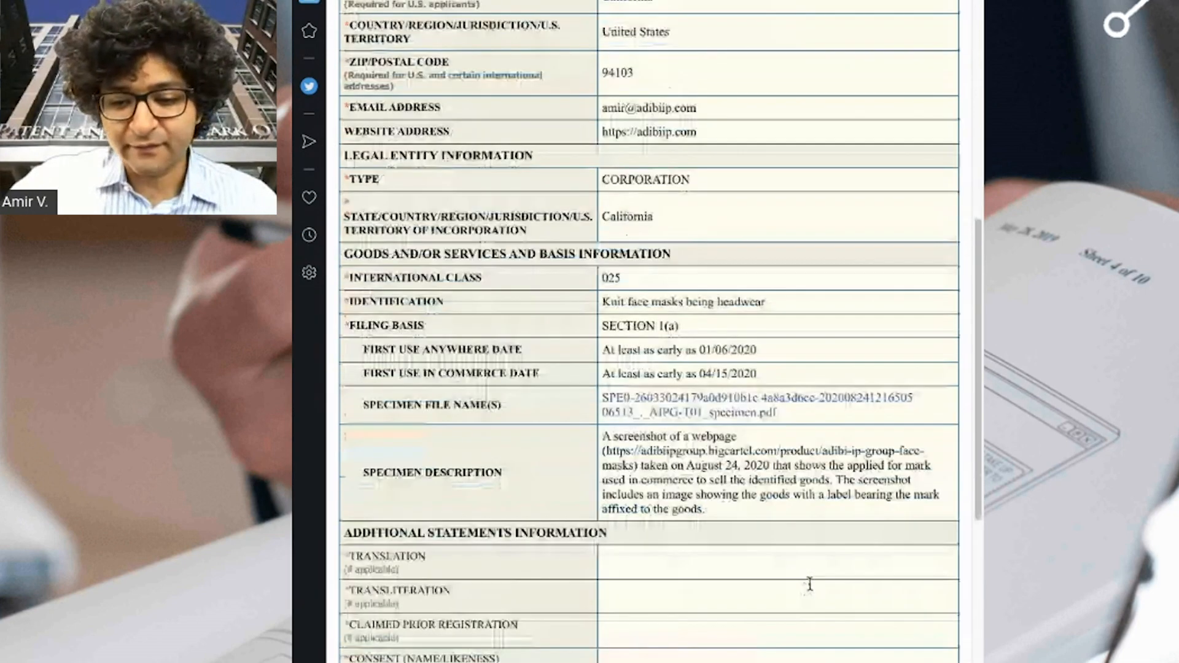
click(620, 525)
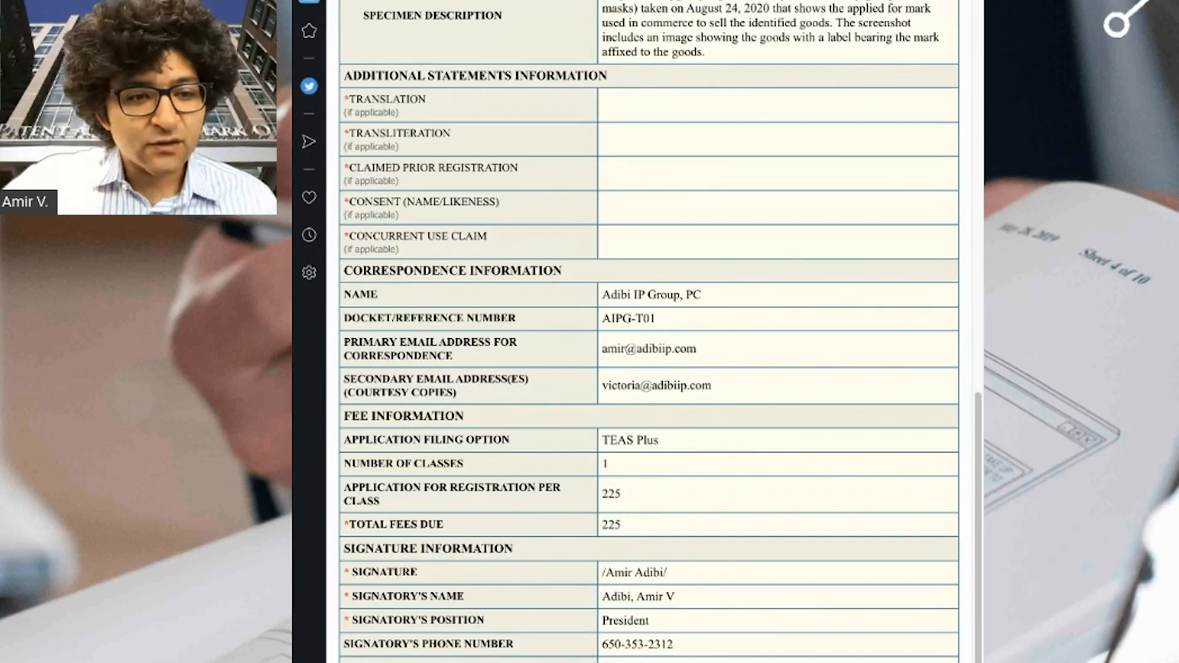
key(super+w)
scroll(711, 424, down, 9)
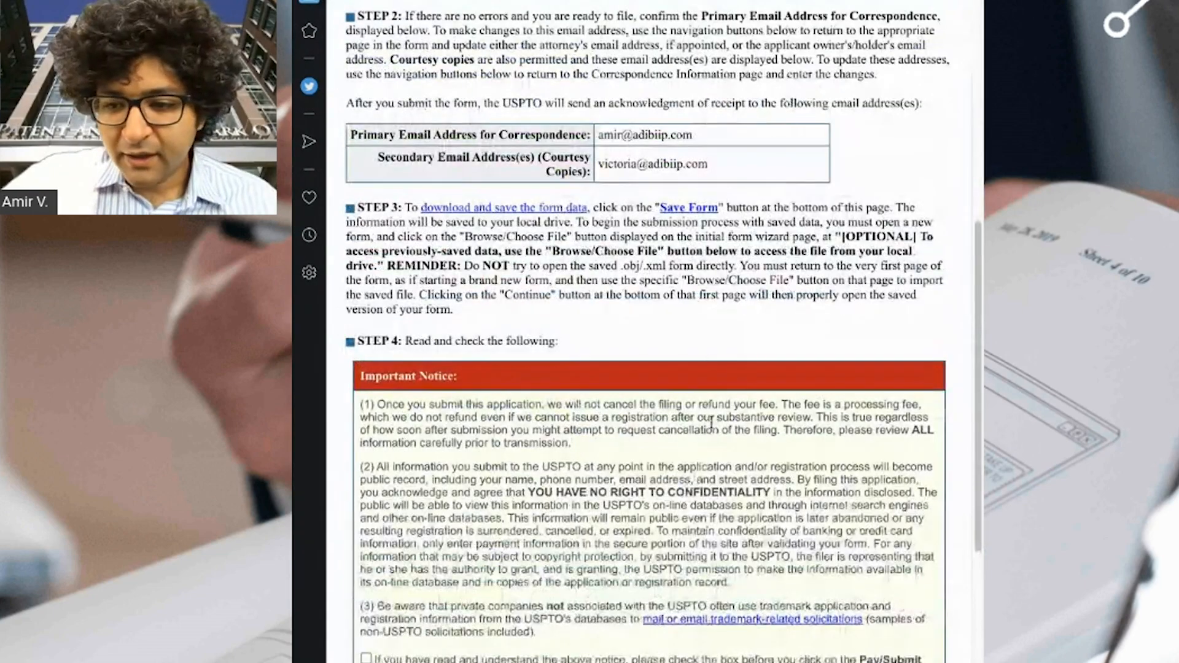
Check the Important Notice acknowledgement and send the application to Pay/Submit for the $225.00 fee.
scroll(712, 425, up, 8)
scroll(791, 431, down, 9)
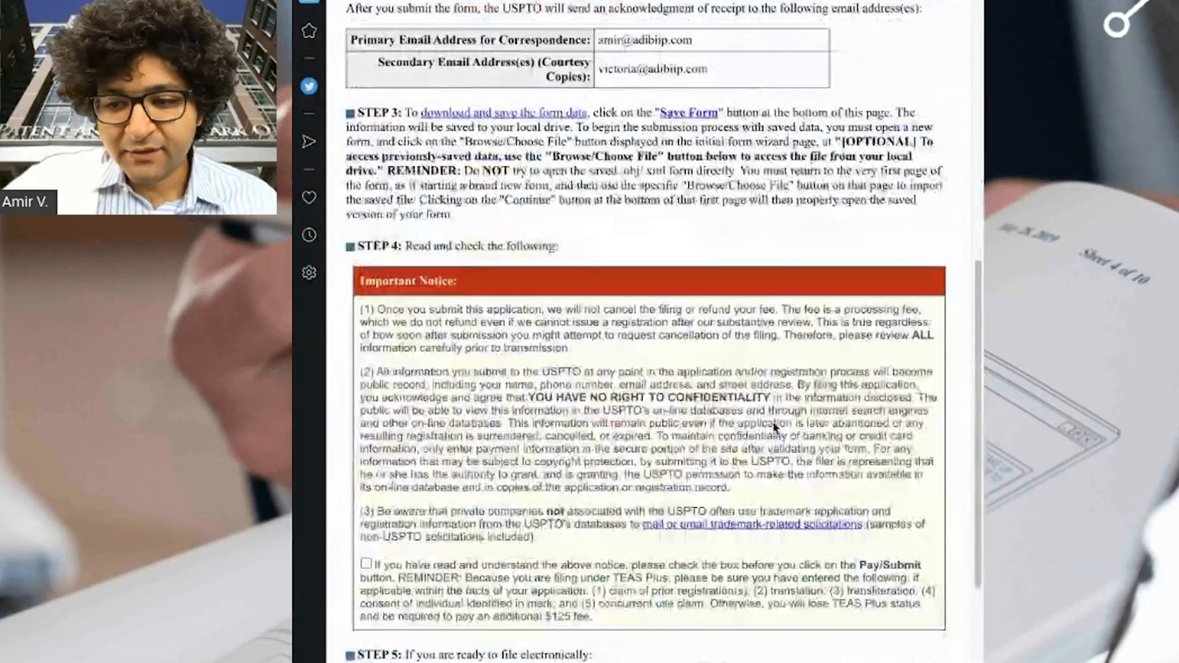
scroll(775, 428, down, 7)
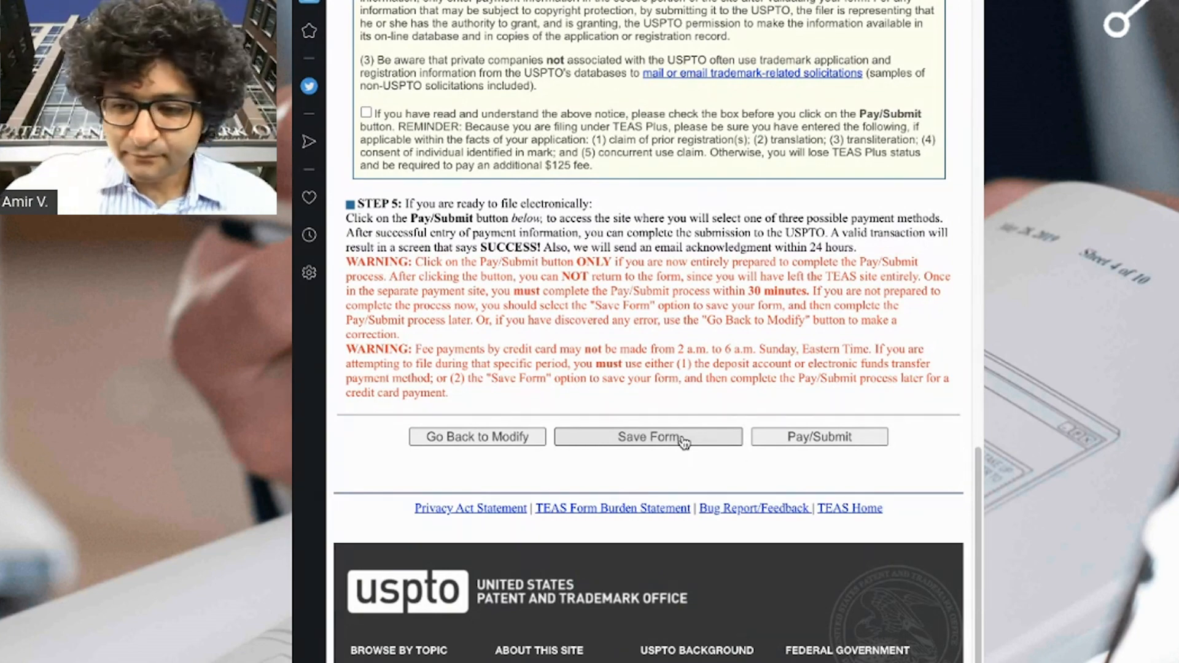
scroll(797, 460, down, 1)
scroll(798, 460, up, 6)
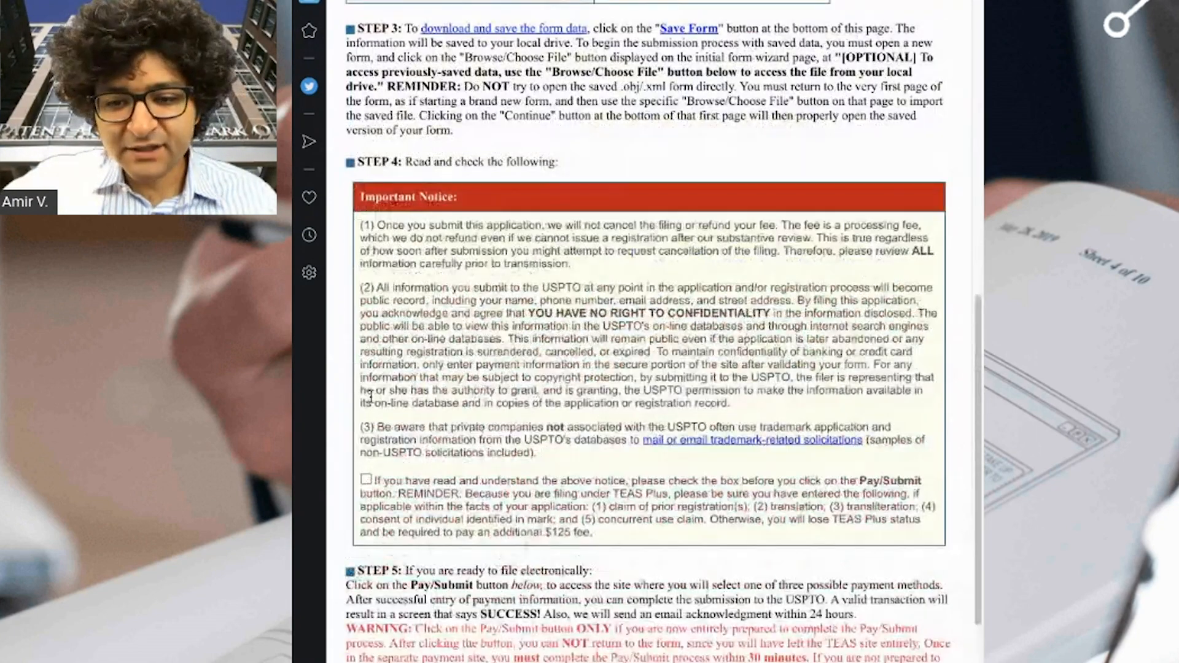
click(366, 479)
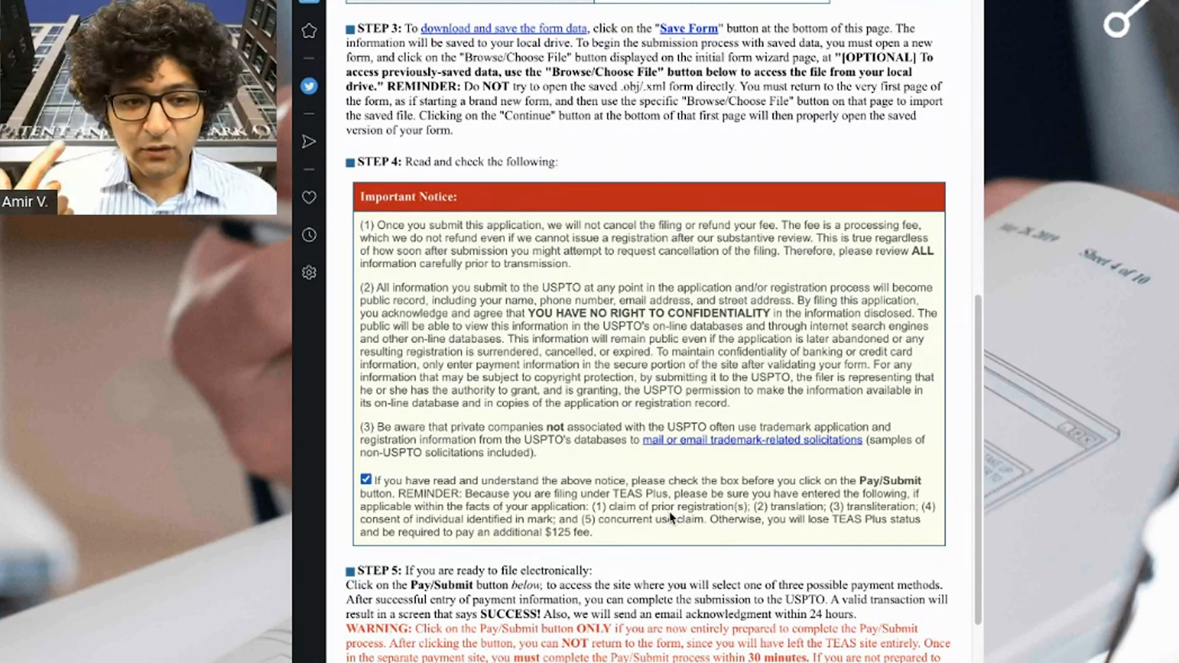
scroll(667, 520, down, 7)
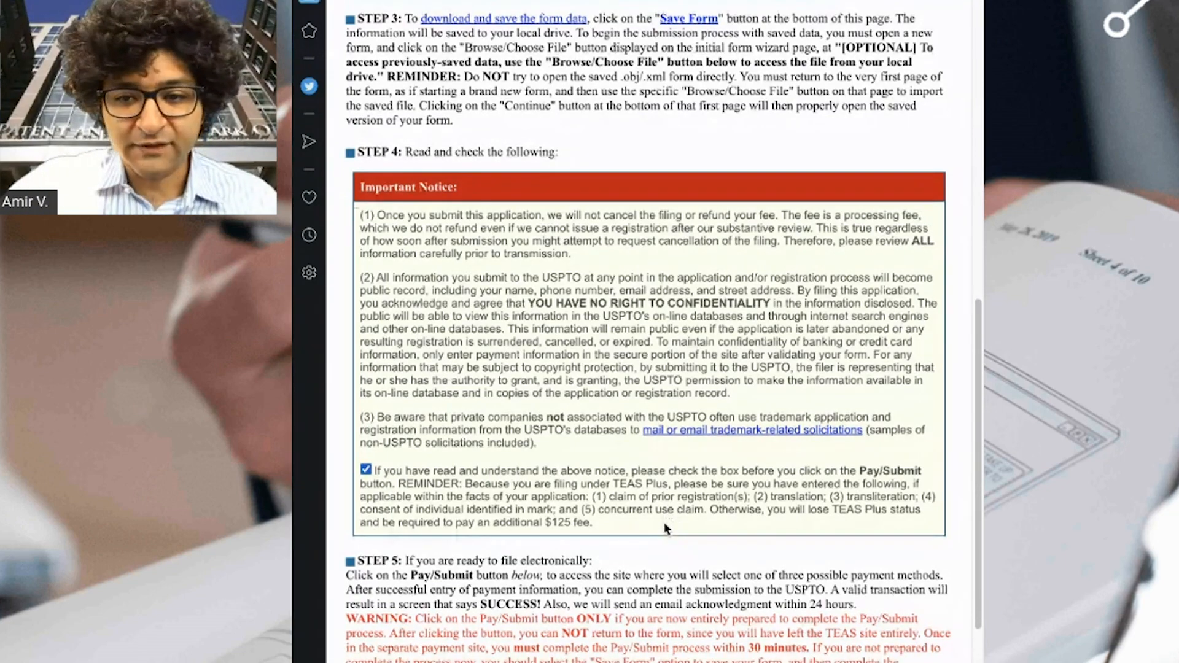
scroll(665, 522, up, 1)
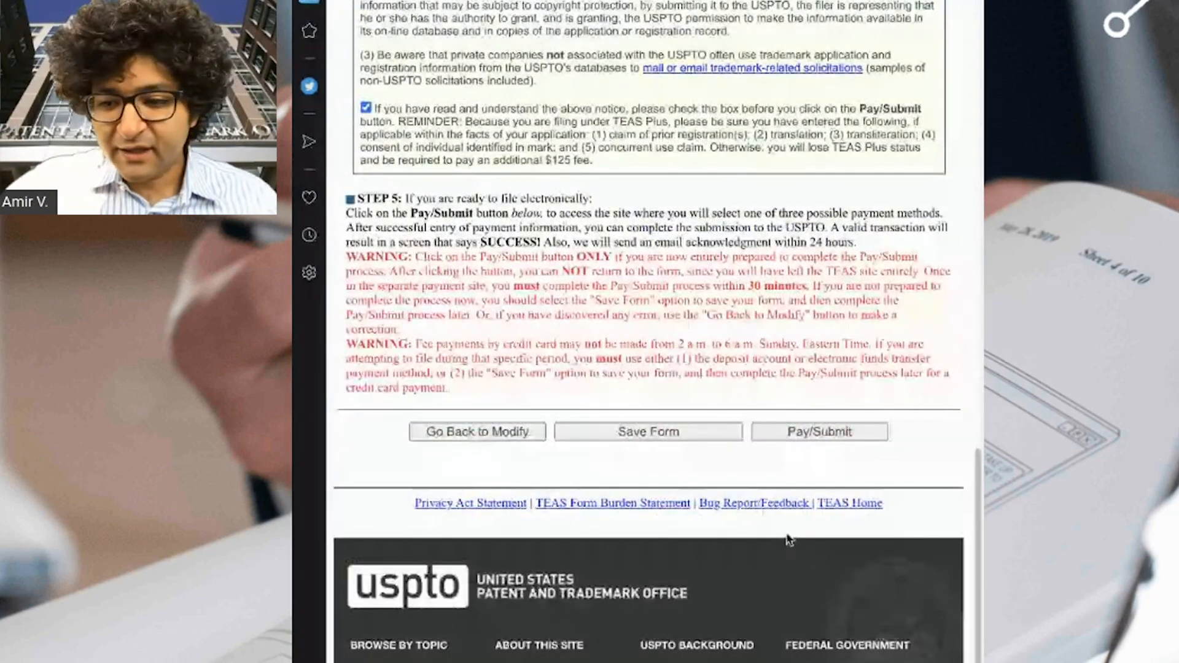
click(814, 432)
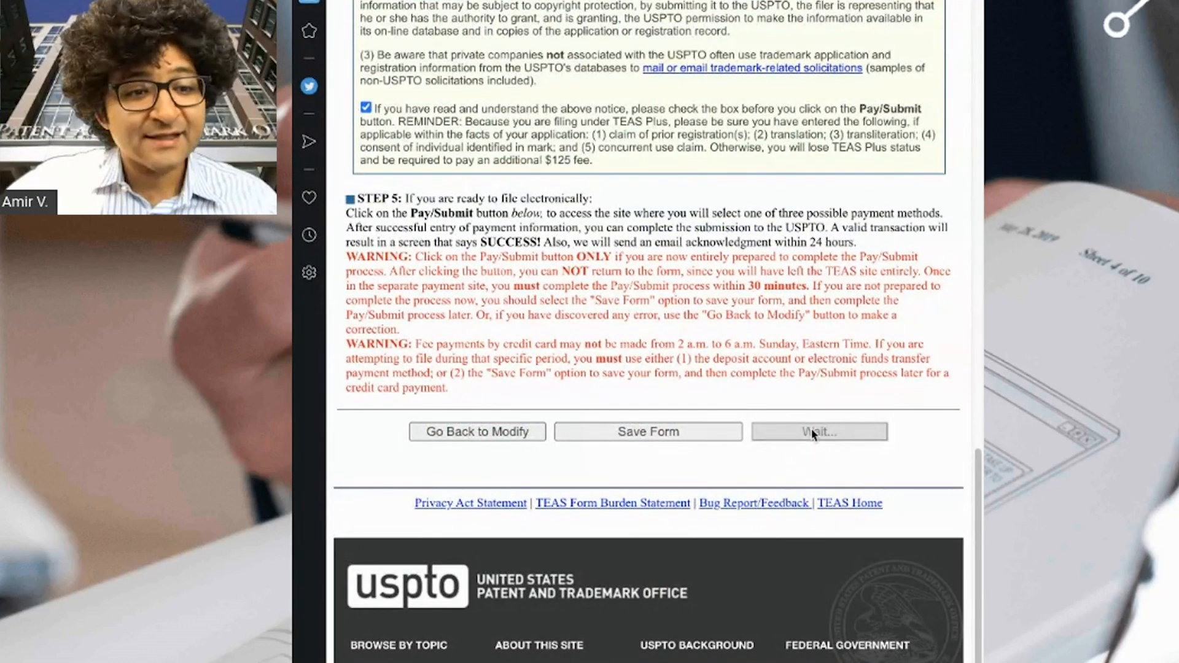